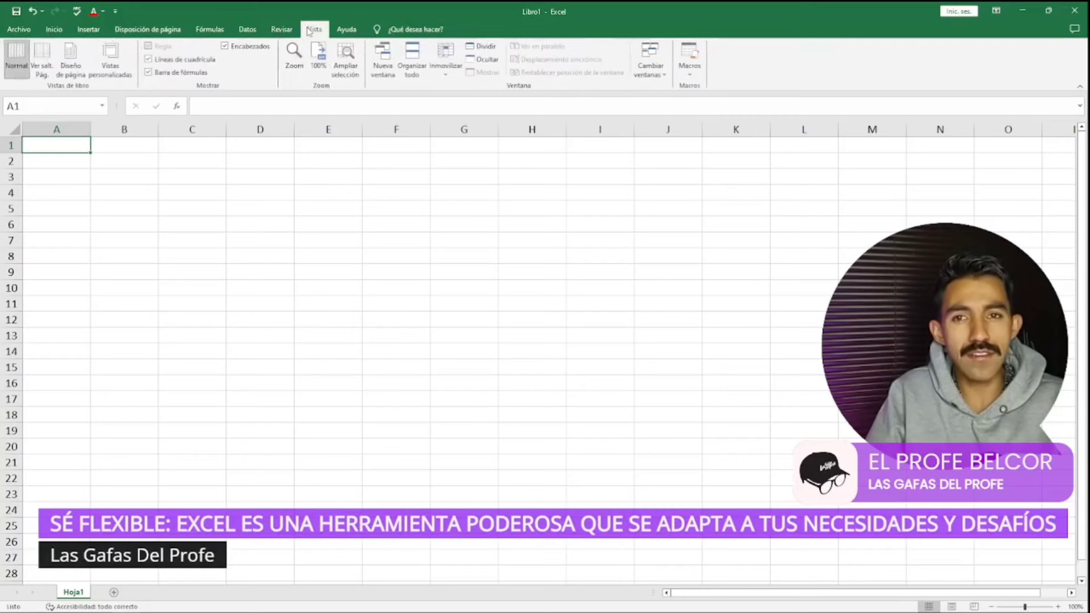
# Look through the available commands for home, inserting, page layout, formulas, data, review and view
pyautogui.click(57, 30)
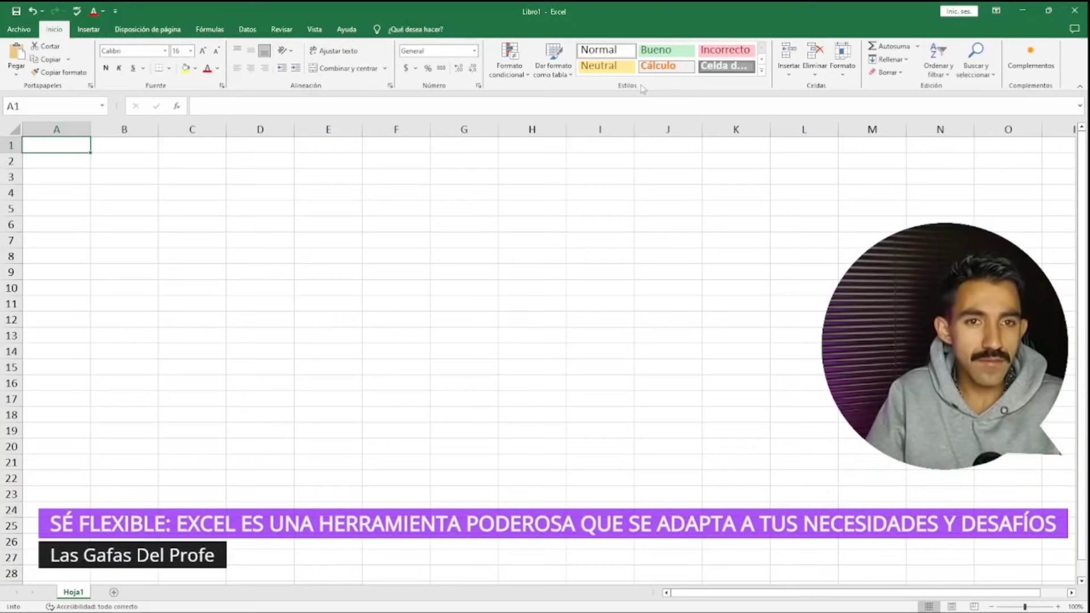
pyautogui.click(96, 32)
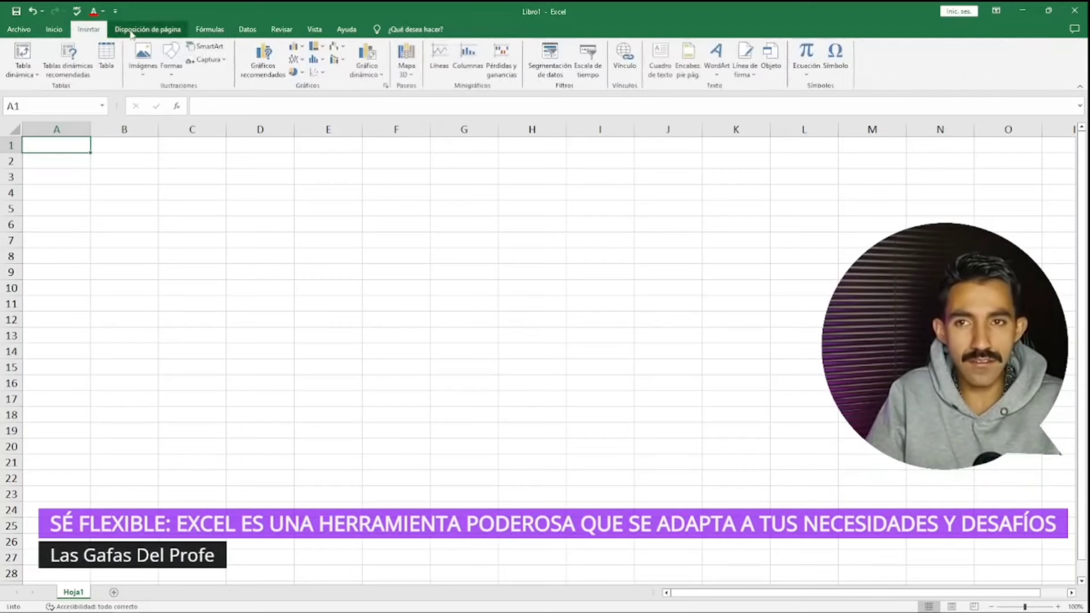
pyautogui.click(148, 30)
pyautogui.click(209, 30)
pyautogui.click(250, 32)
pyautogui.click(281, 29)
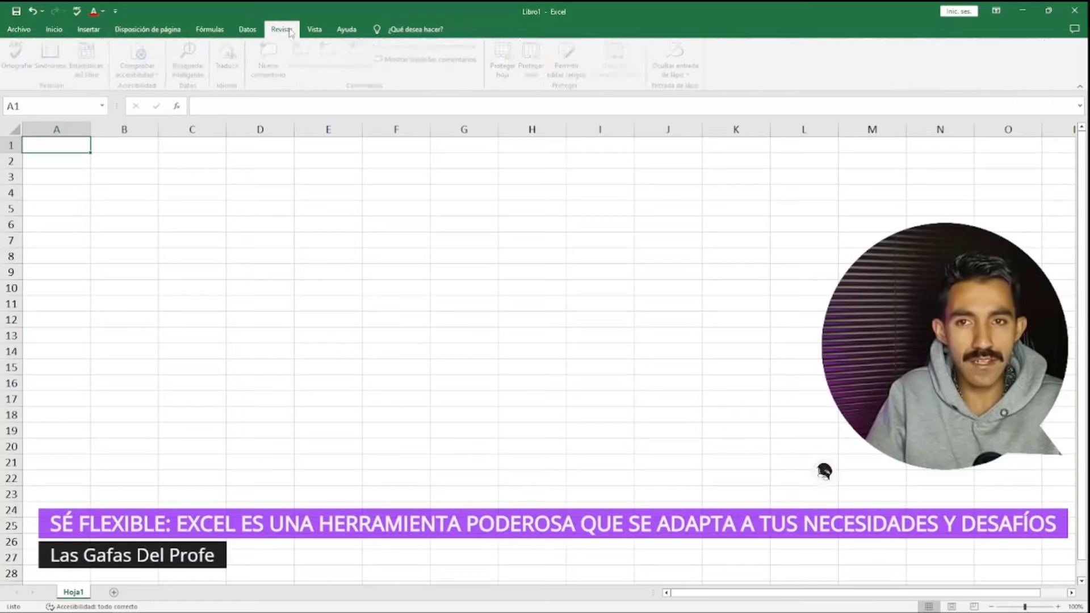
pyautogui.click(314, 30)
pyautogui.click(53, 31)
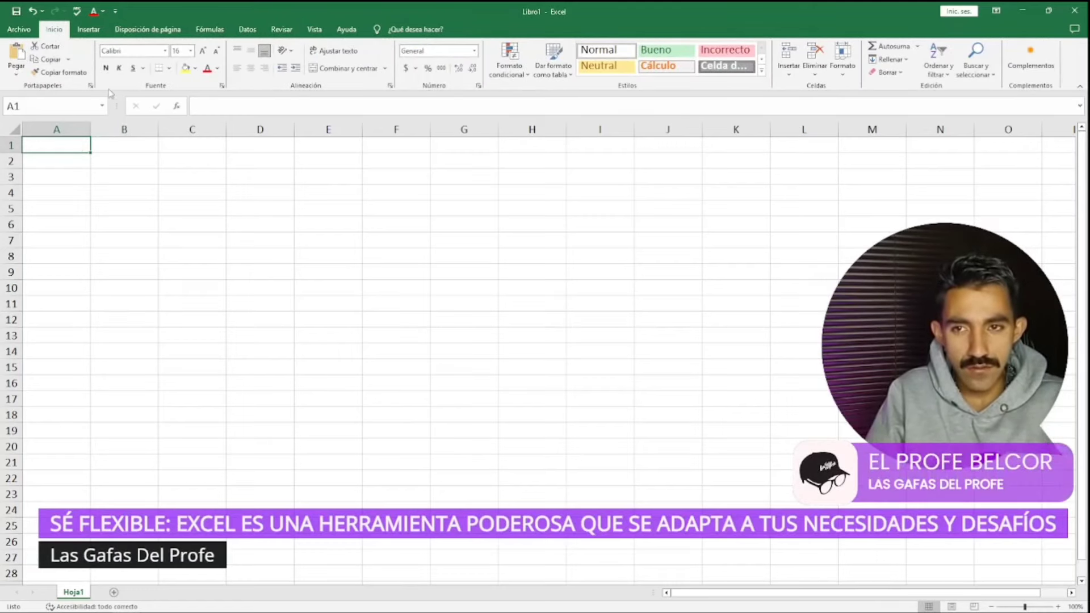
# Enter the text "hola mundo" in cell B1
pyautogui.click(124, 152)
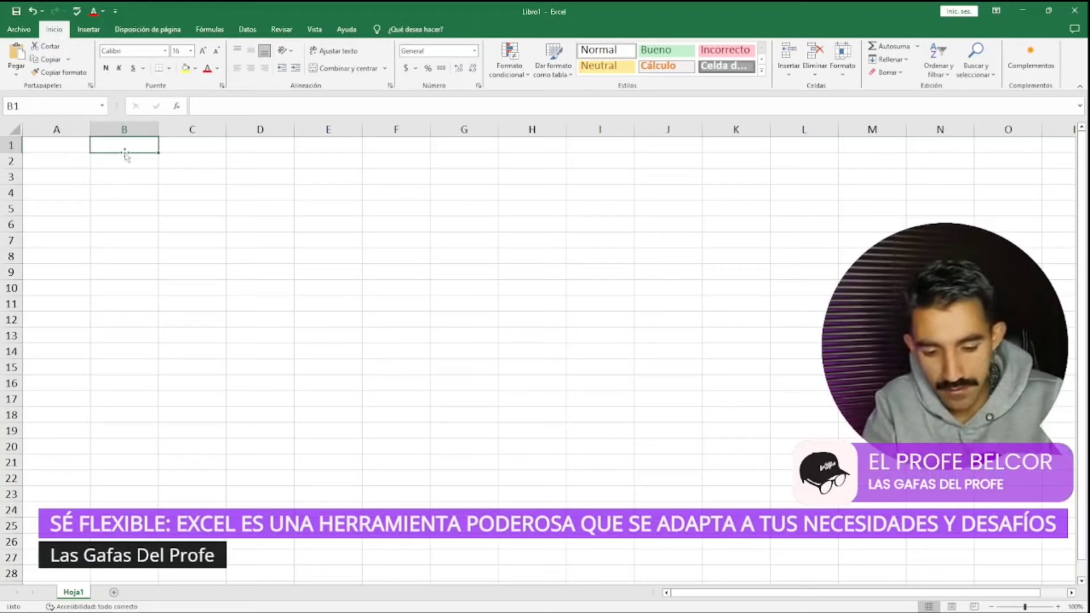
pyautogui.write('hola mundo')
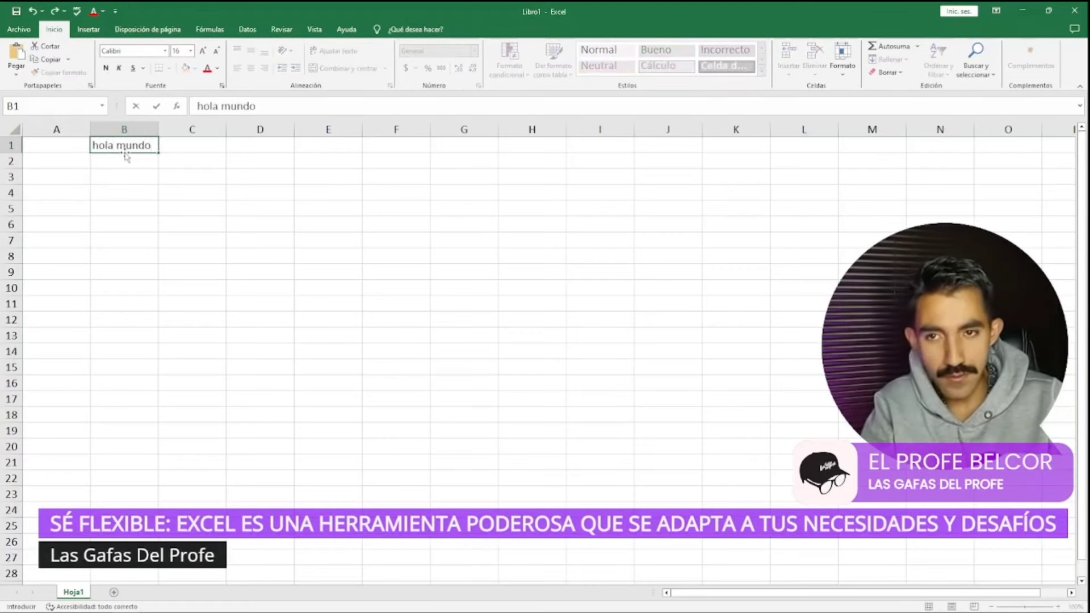
pyautogui.press('Return')
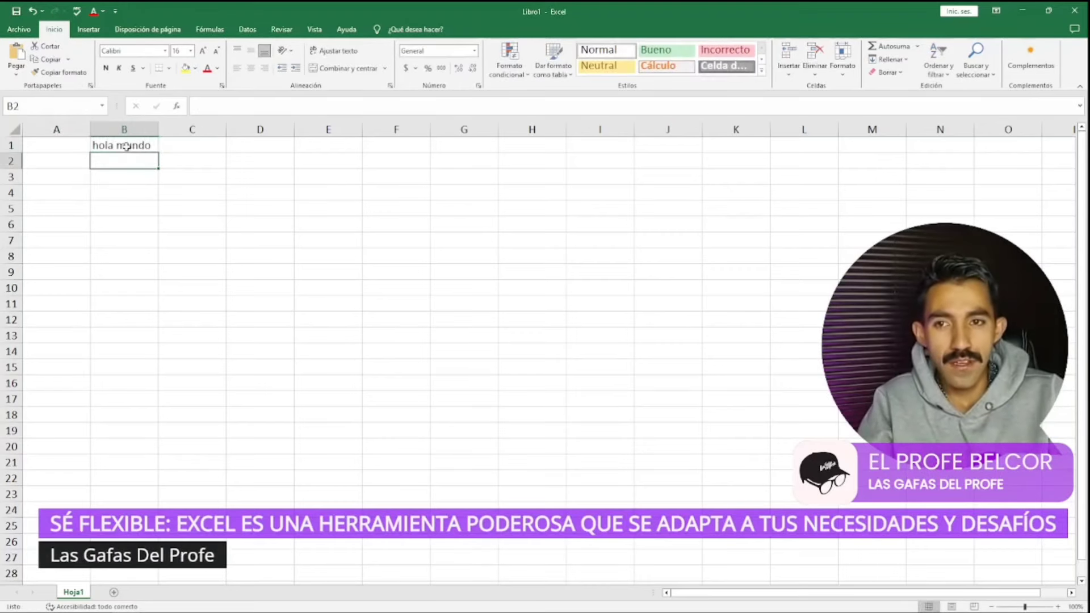
# Format the text in B1 as bold and red, with a yellow cell fill
pyautogui.click(147, 146)
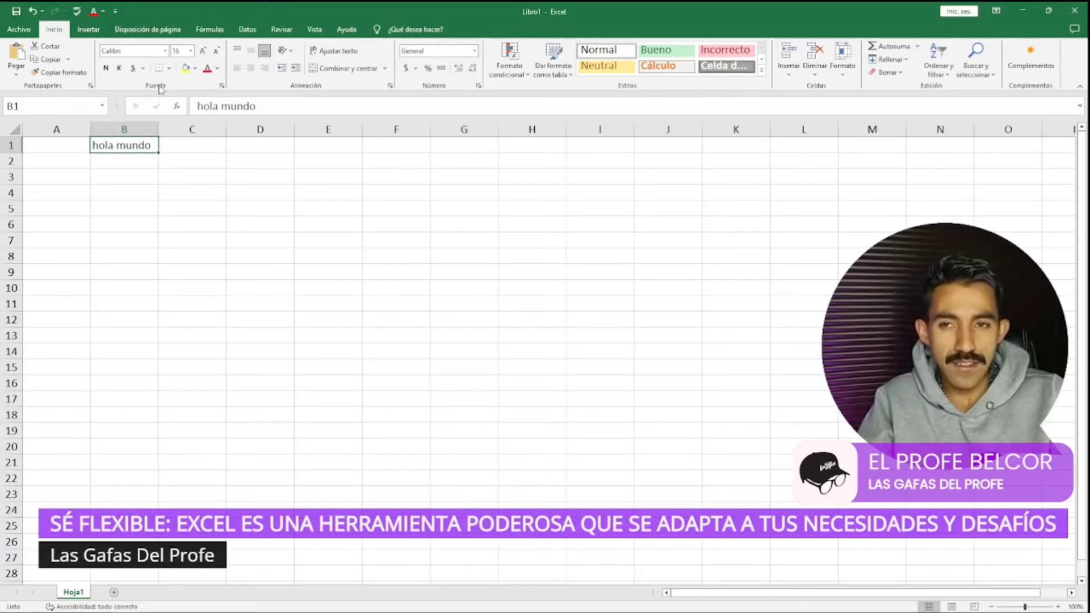
pyautogui.click(106, 67)
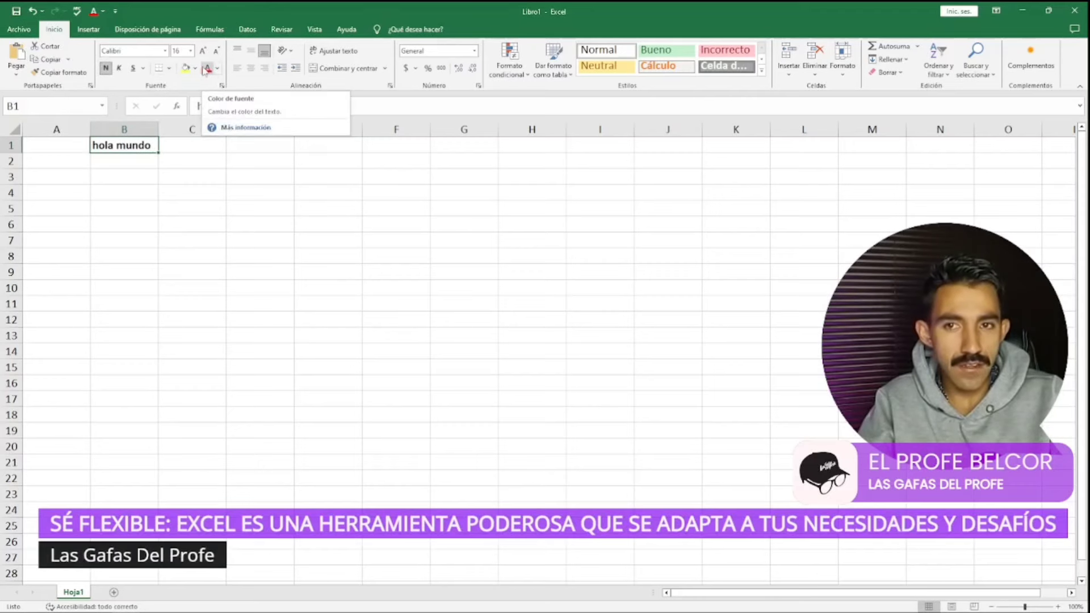
pyautogui.click(186, 68)
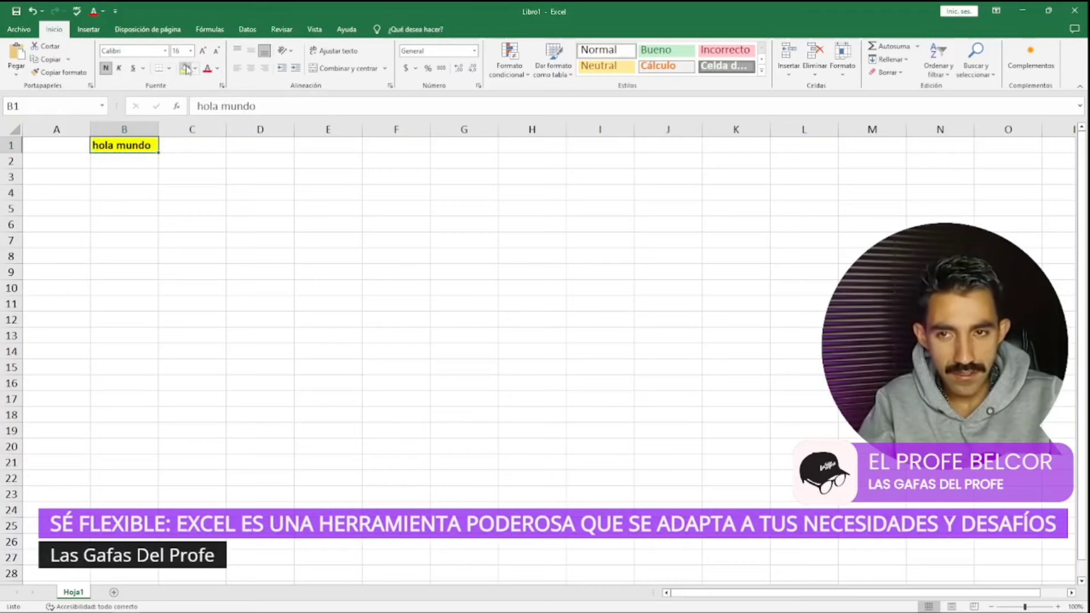
pyautogui.click(208, 69)
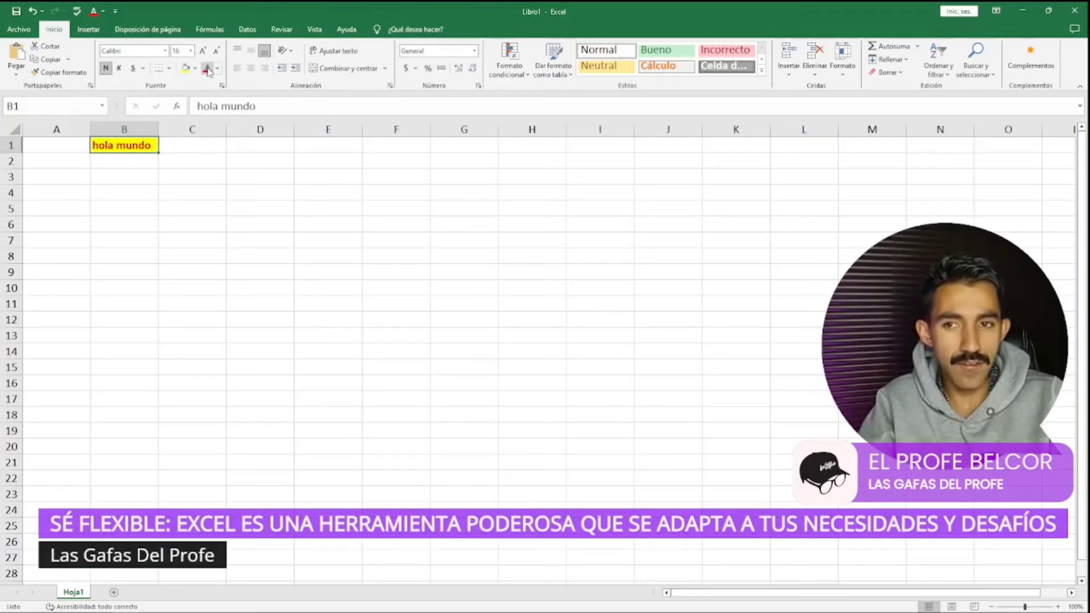
# Try larger font sizes for the text in B1, growing it in steps up to 24
pyautogui.click(204, 51)
pyautogui.click(203, 51)
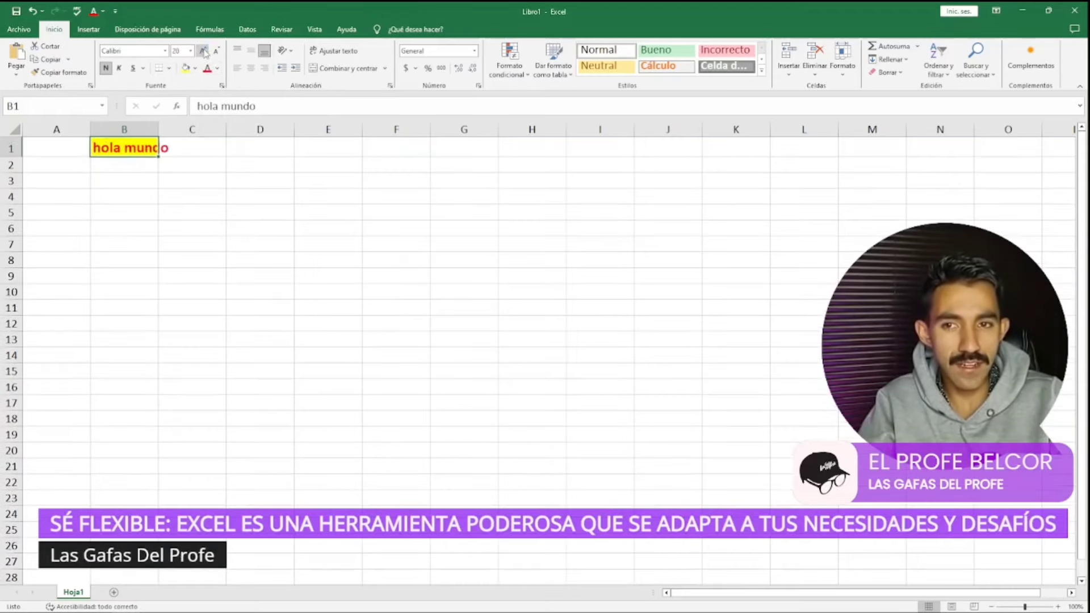
pyautogui.click(204, 52)
pyautogui.click(204, 52)
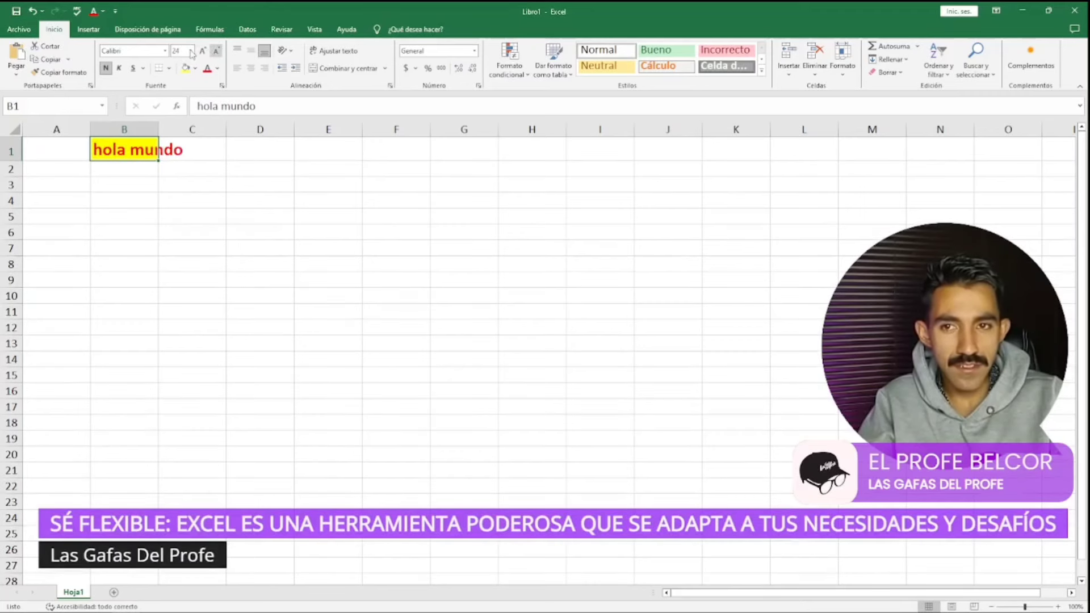
# Set the text in B1 to font size 18 and change its font to Sylfaen
pyautogui.click(191, 51)
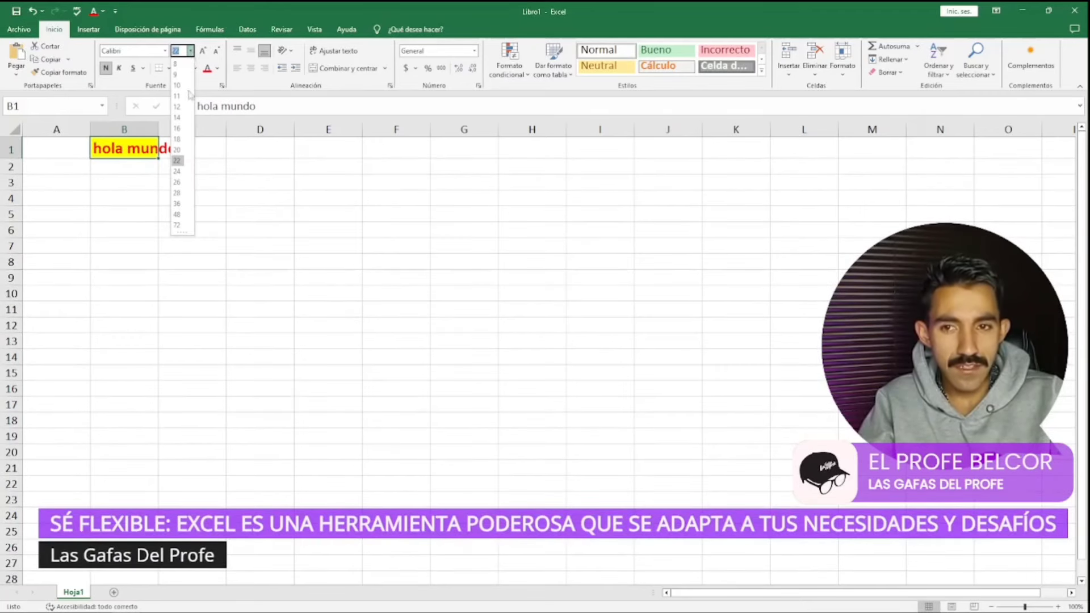
pyautogui.click(178, 140)
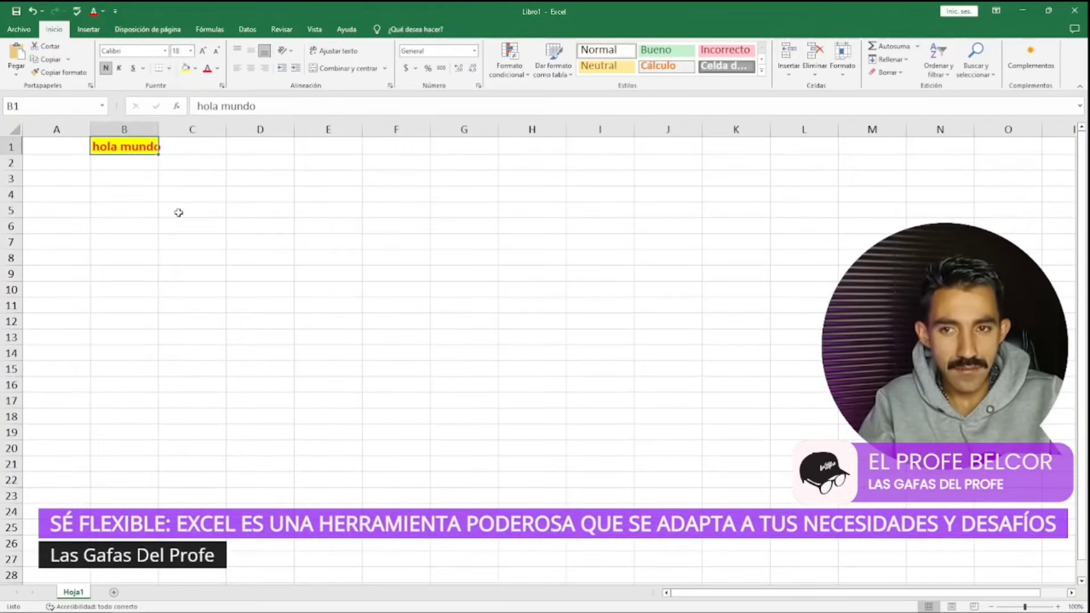
pyautogui.click(165, 51)
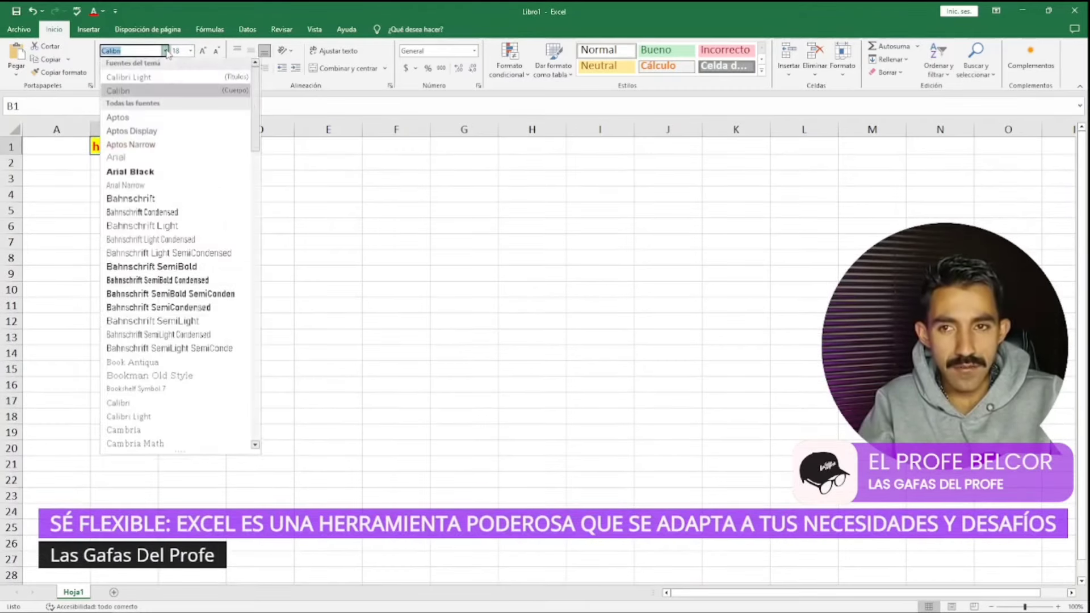
pyautogui.scroll(-20, 163, 189)
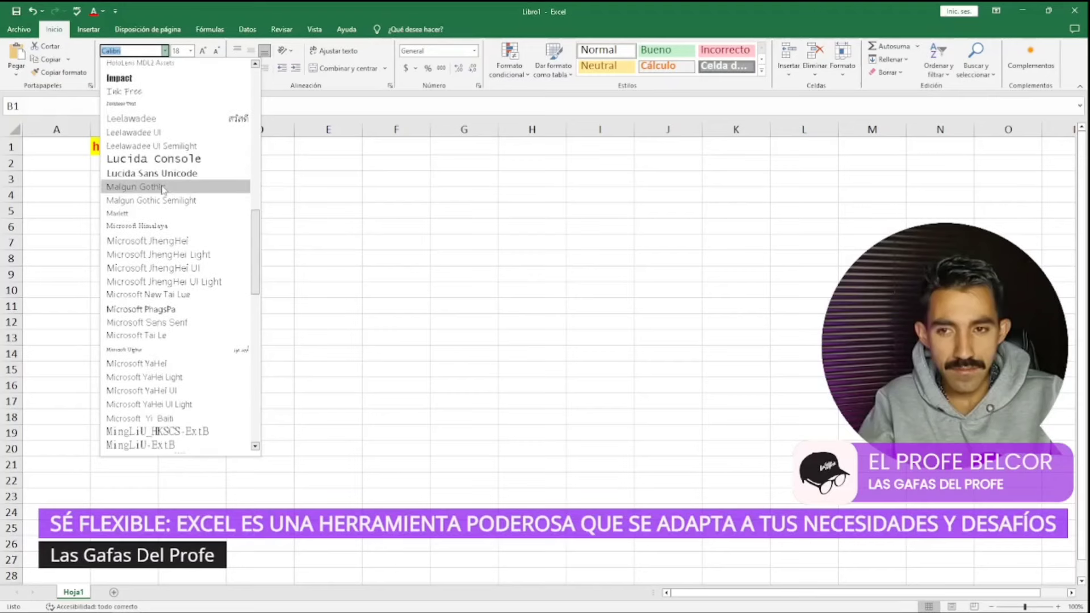
pyautogui.scroll(-5, 163, 189)
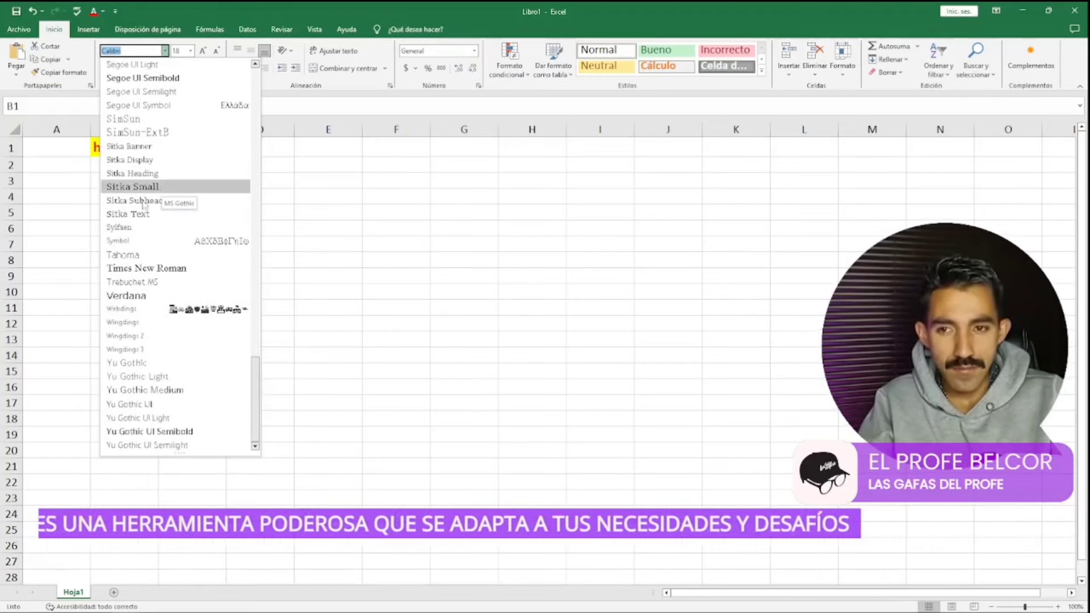
pyautogui.click(120, 227)
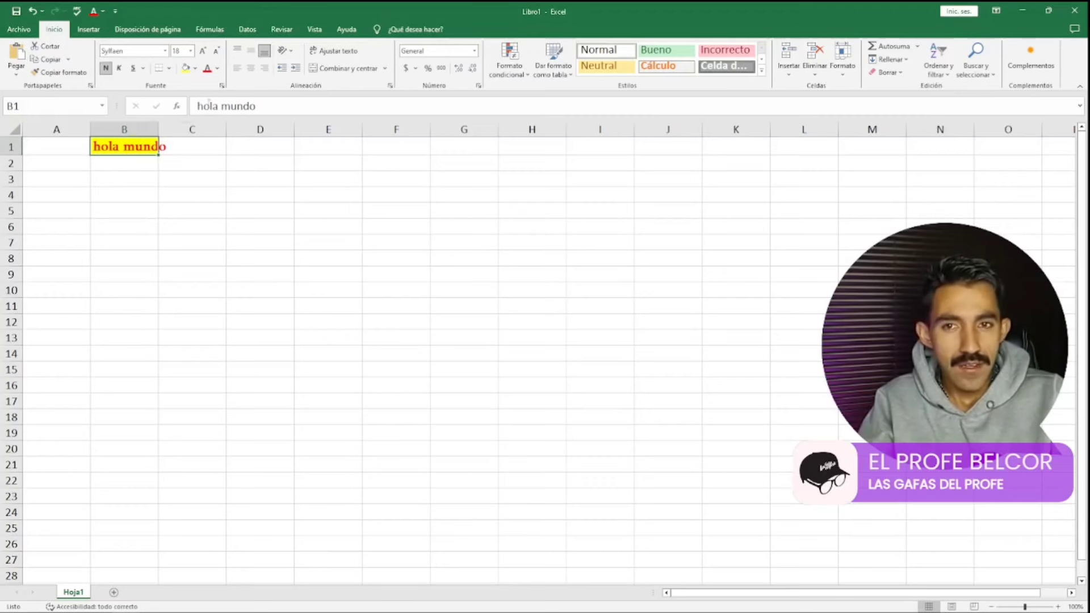
# Try centre, left and right horizontal alignment on the text in B1
pyautogui.click(250, 69)
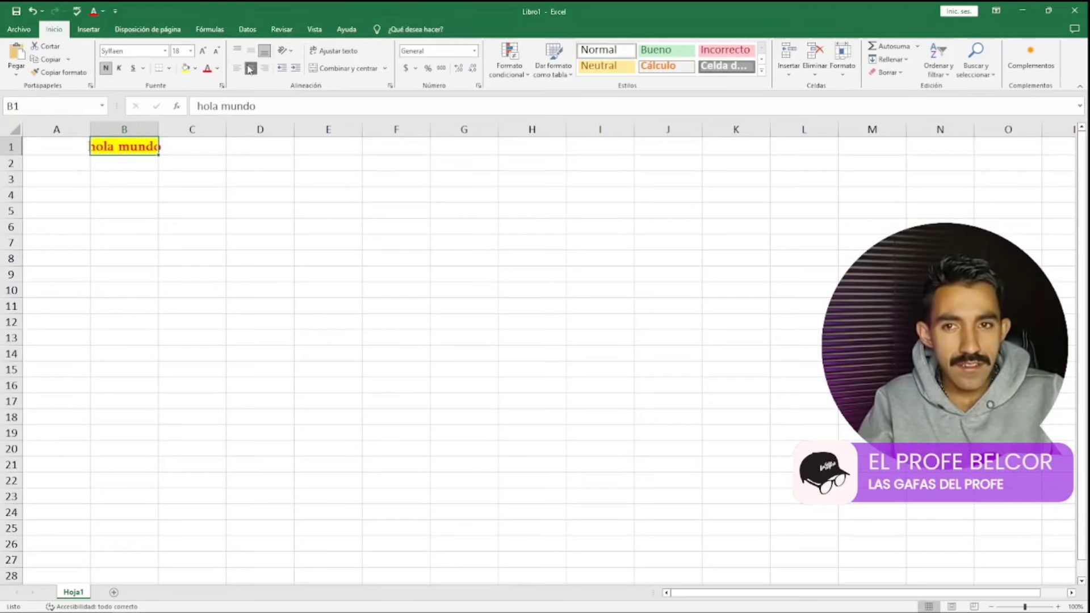
pyautogui.click(237, 69)
pyautogui.click(265, 69)
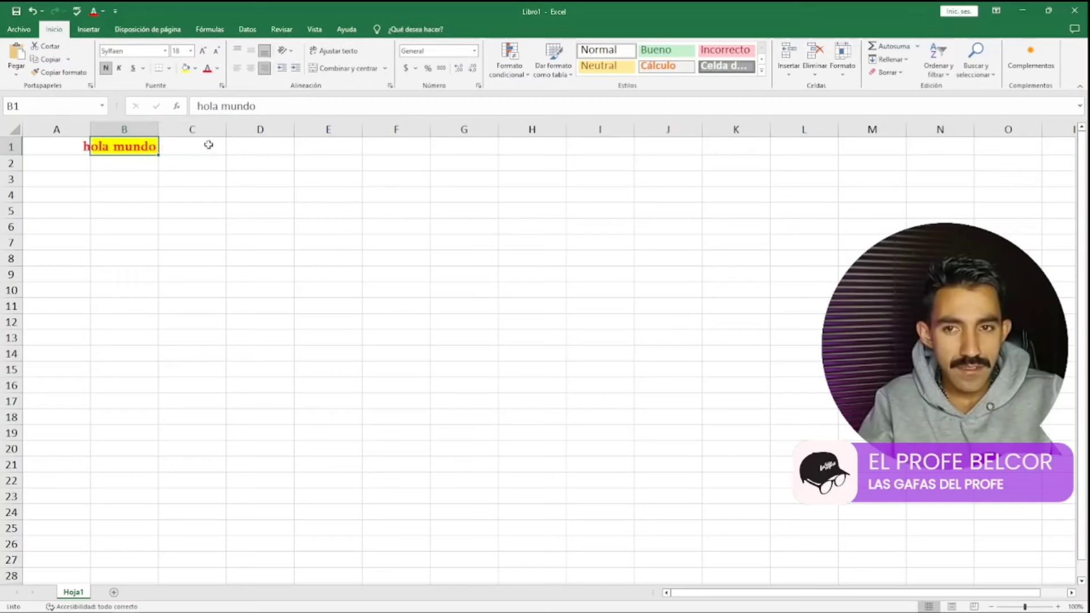
# Merge cells B1 to E1 and centre the "hola mundo" title across them
pyautogui.moveTo(208, 144); pyautogui.dragTo(314, 142)
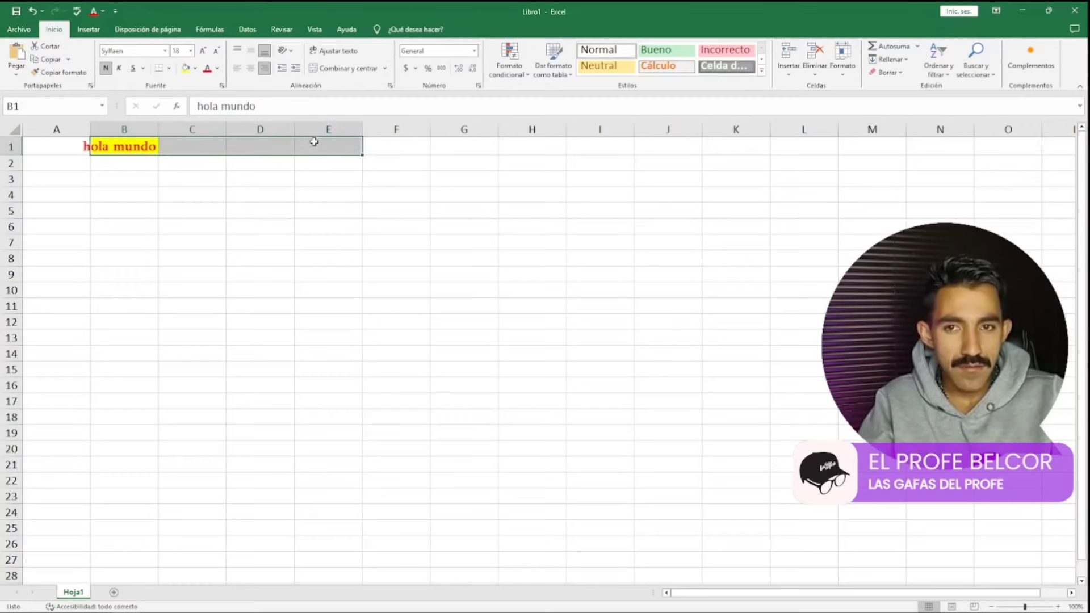
pyautogui.click(351, 75)
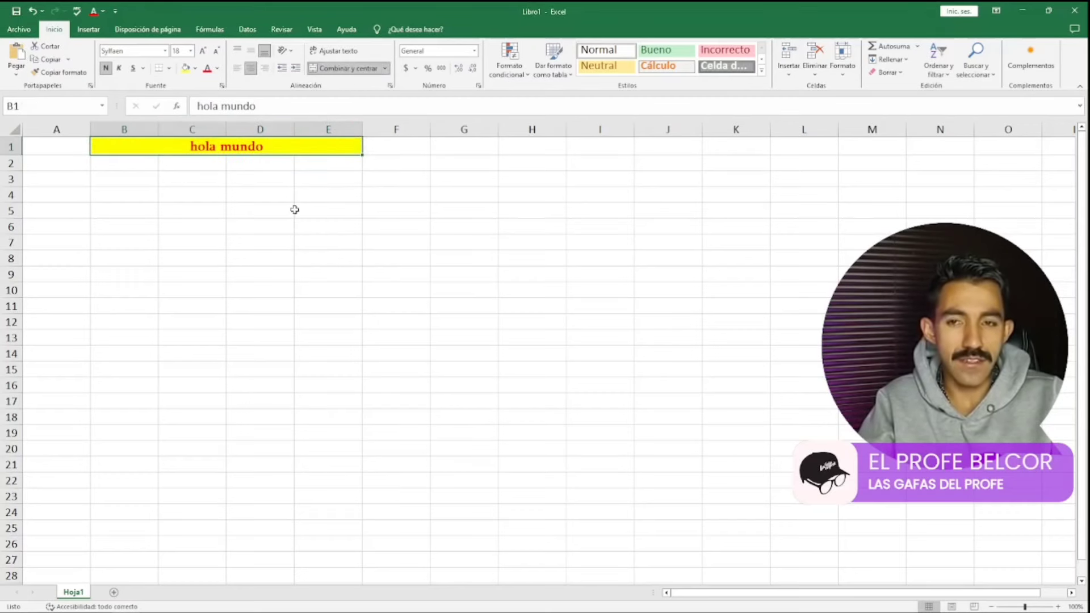
# Enter the column heading "nombres" in cell B2, under the merged title
pyautogui.click(130, 163)
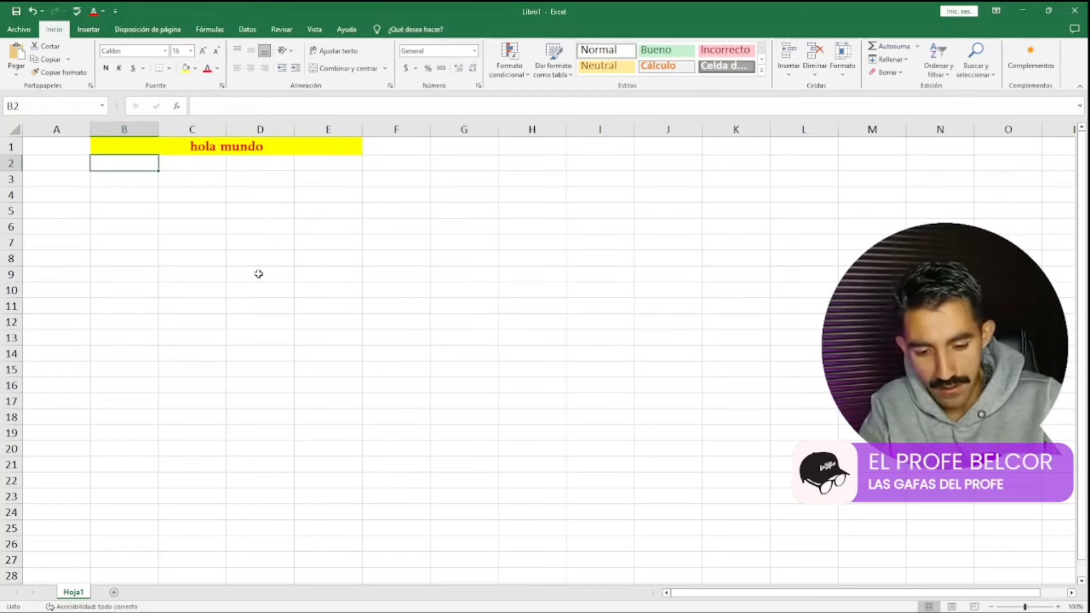
pyautogui.write('nombres')
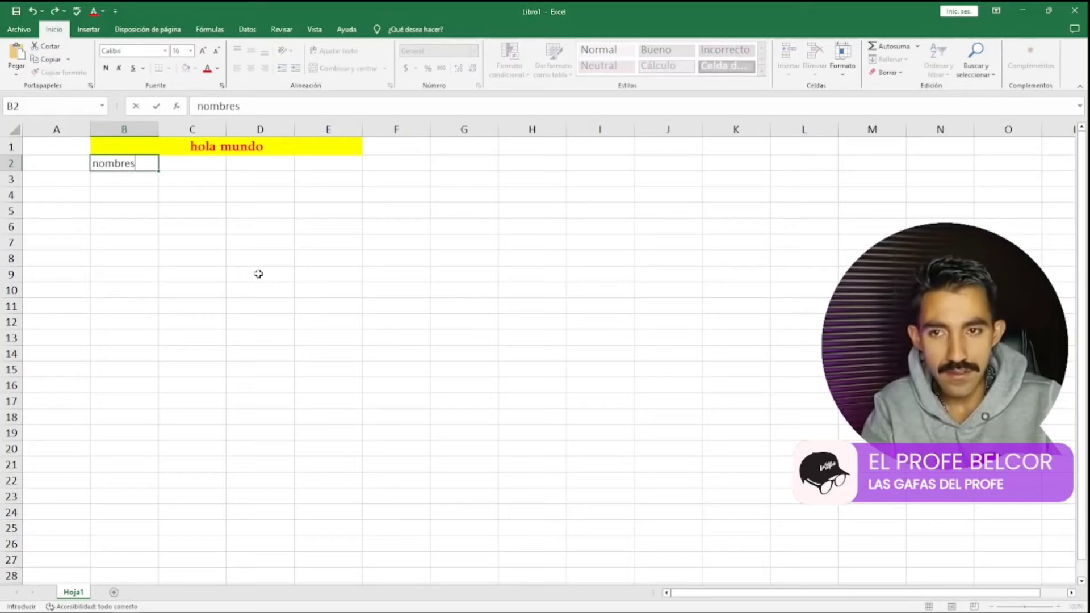
pyautogui.press('Return')
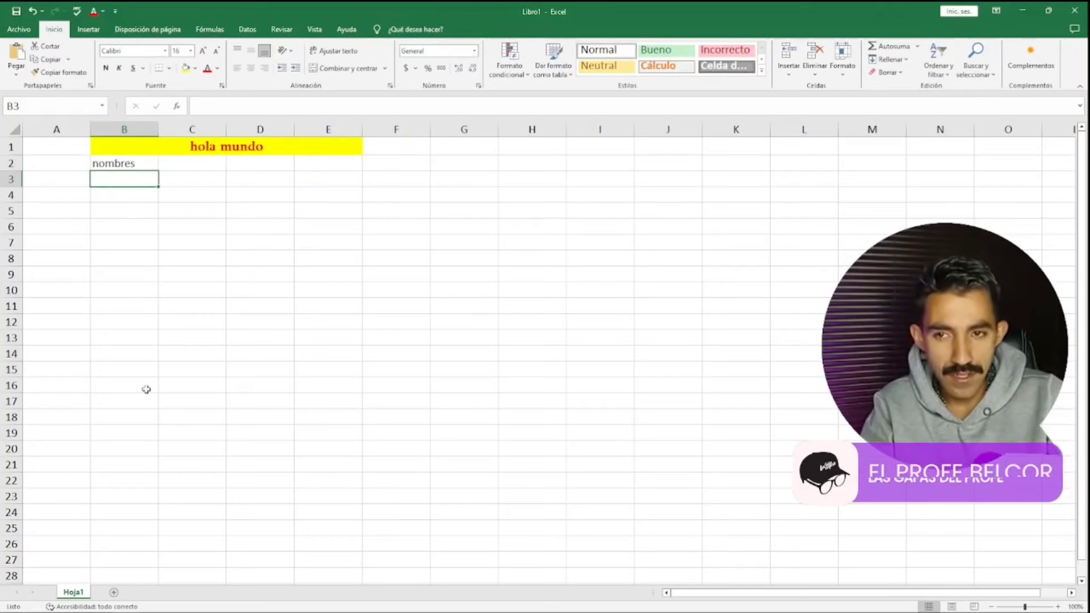
# Fill cells B3 to B8 under the "nombres" heading with six first names, one per row
pyautogui.write('juan')
pyautogui.press('Return')
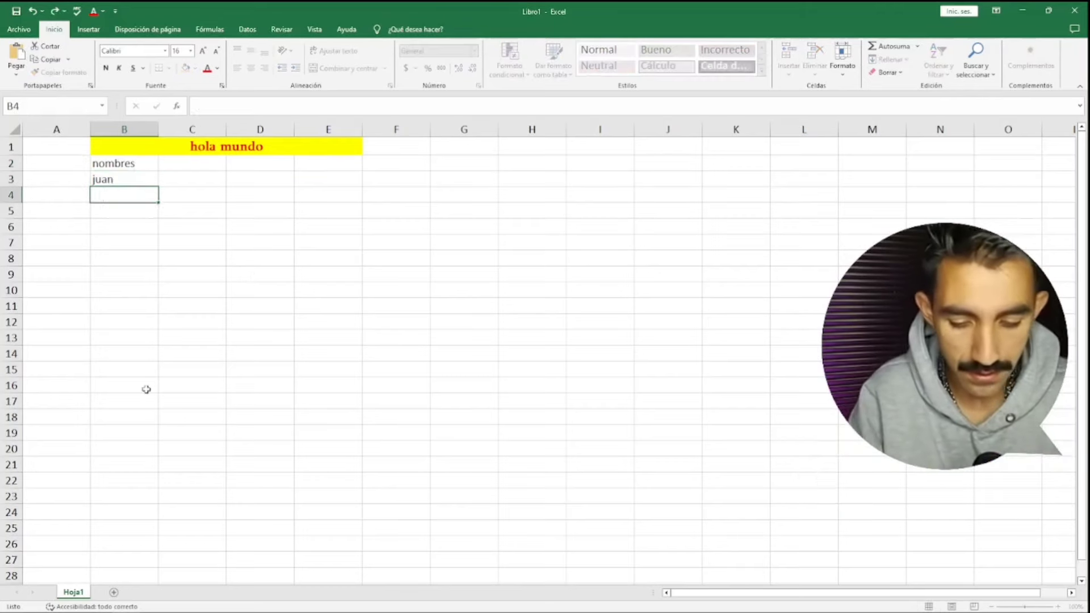
pyautogui.write('carlos')
pyautogui.press('Return')
pyautogui.write('per')
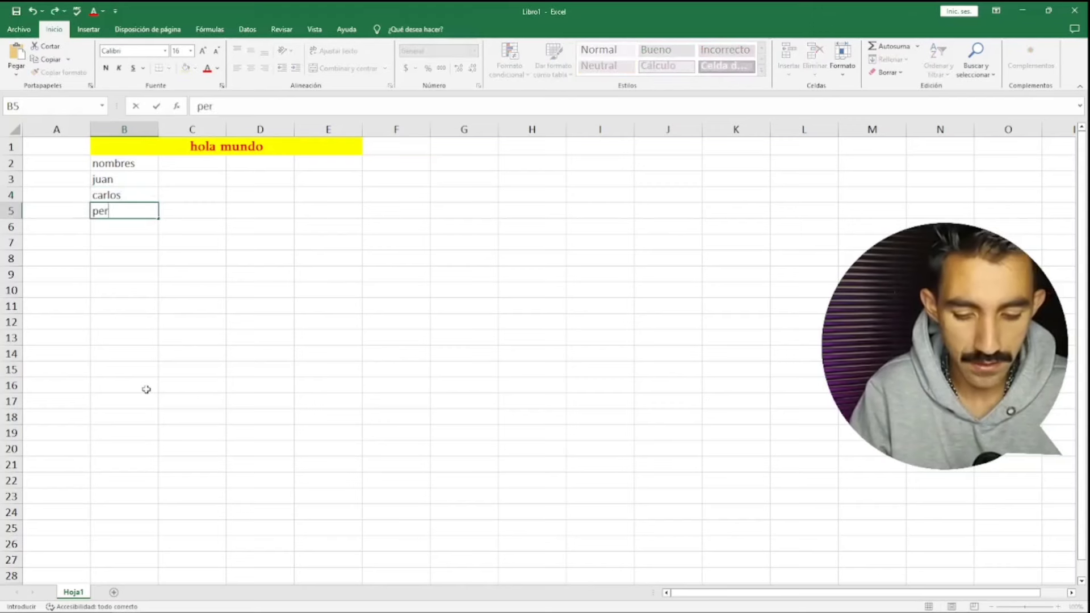
pyautogui.write('ro')
pyautogui.press('Return')
pyautogui.write('michael')
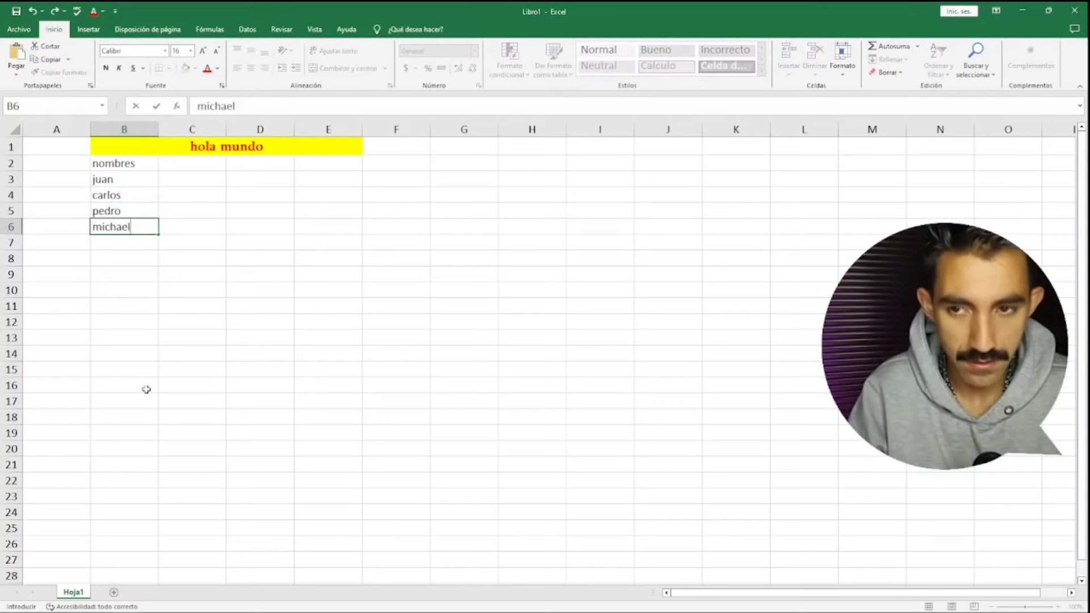
pyautogui.press('Return')
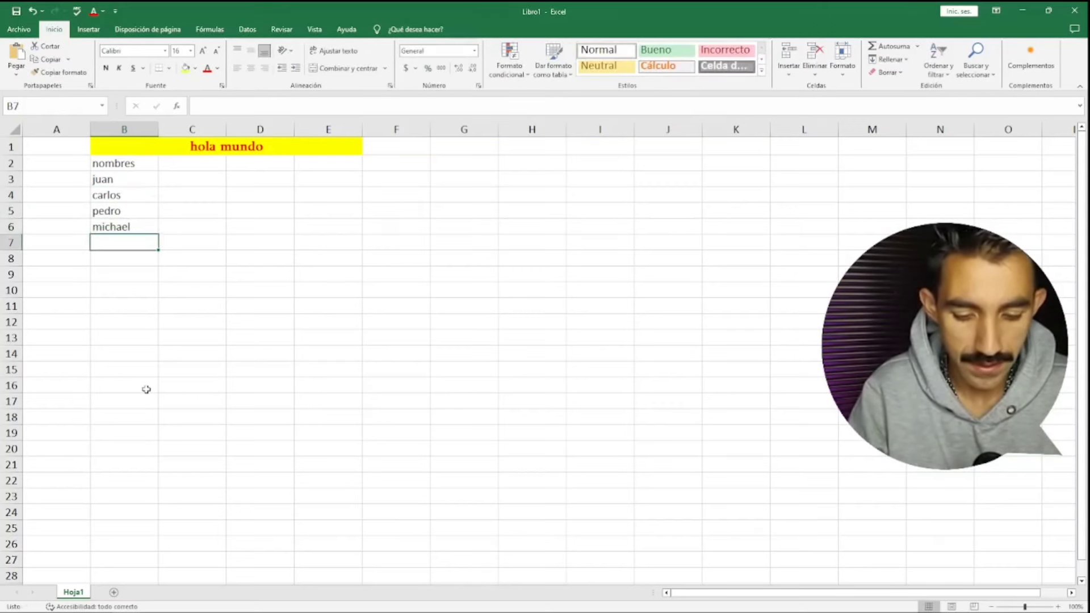
pyautogui.write('sandra')
pyautogui.press('Return')
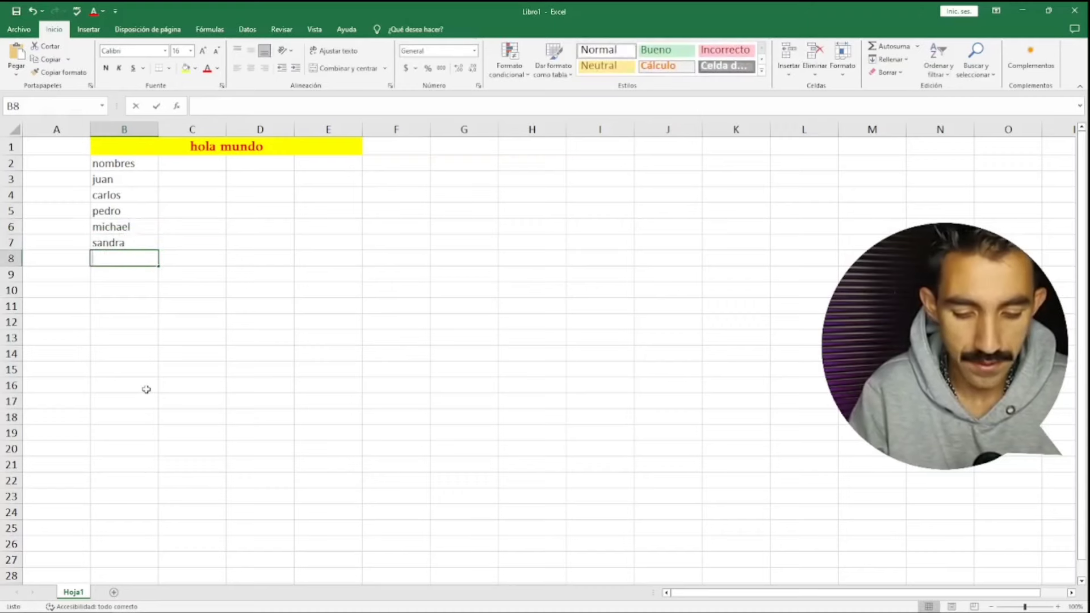
pyautogui.write('nathaly')
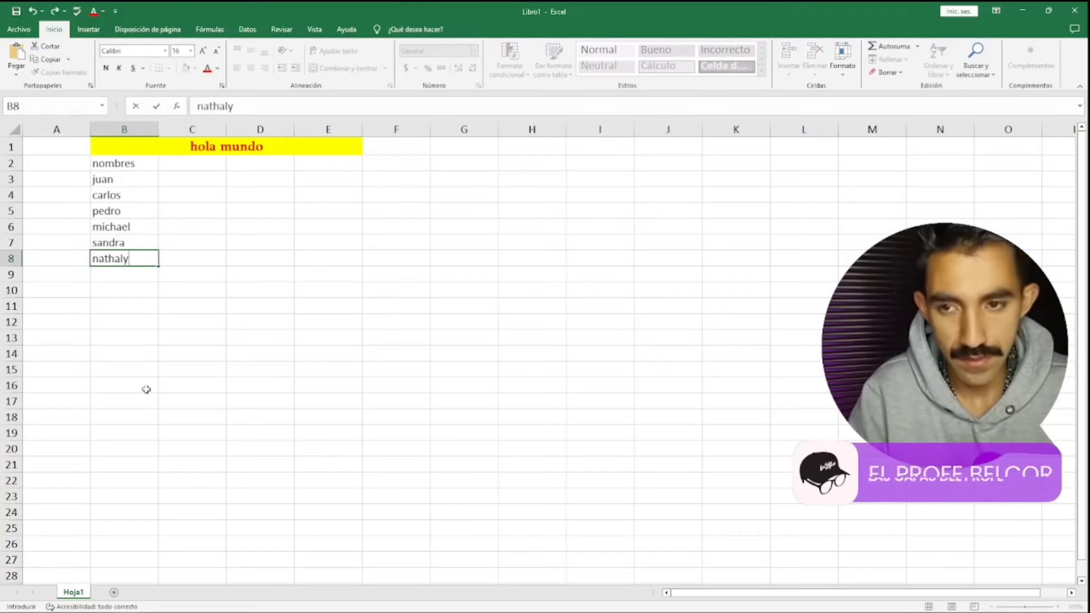
pyautogui.press('Return')
# Enter the column heading "edad" in cell C2, beside the "nombres" heading
pyautogui.click(191, 165)
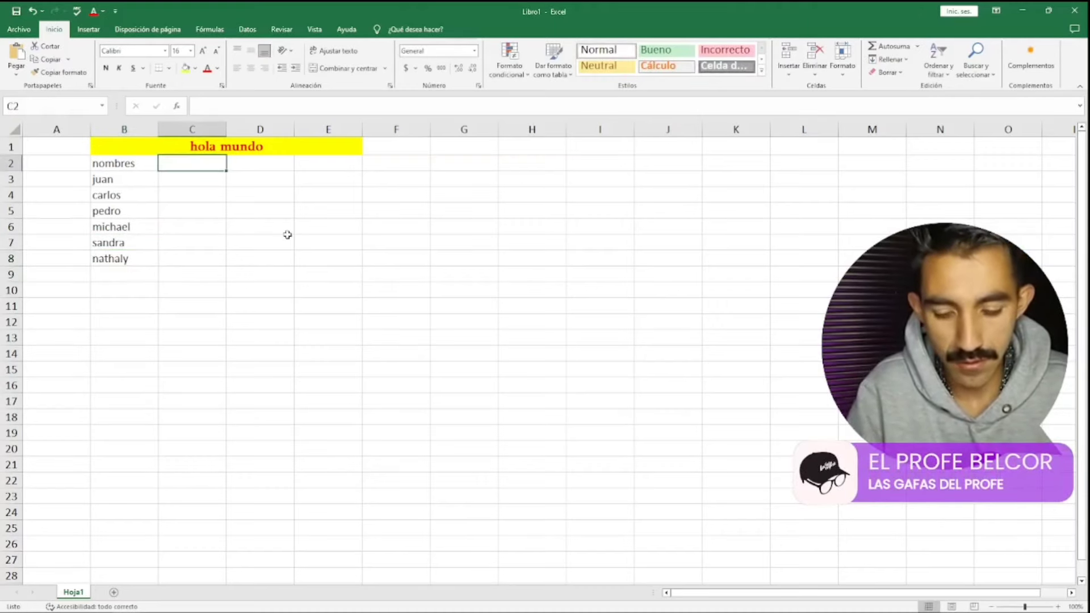
pyautogui.write('edad')
pyautogui.press('Return')
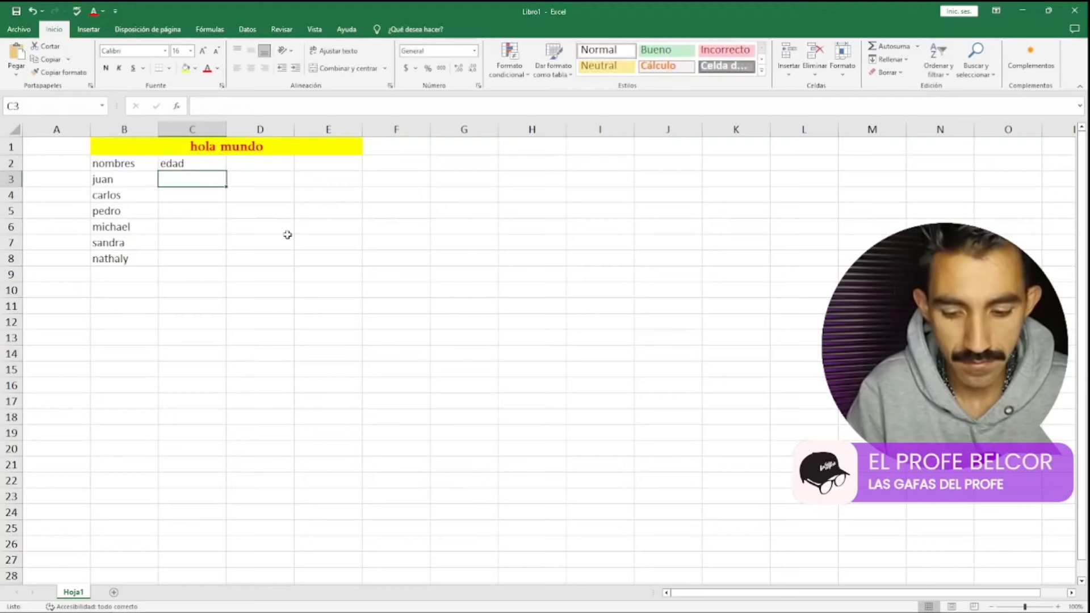
# Fill cells C3 to C8 under the "edad" heading with the ages 15, 14, 15, 15, 20 and 30
pyautogui.write('15')
pyautogui.press('Return')
pyautogui.write('14')
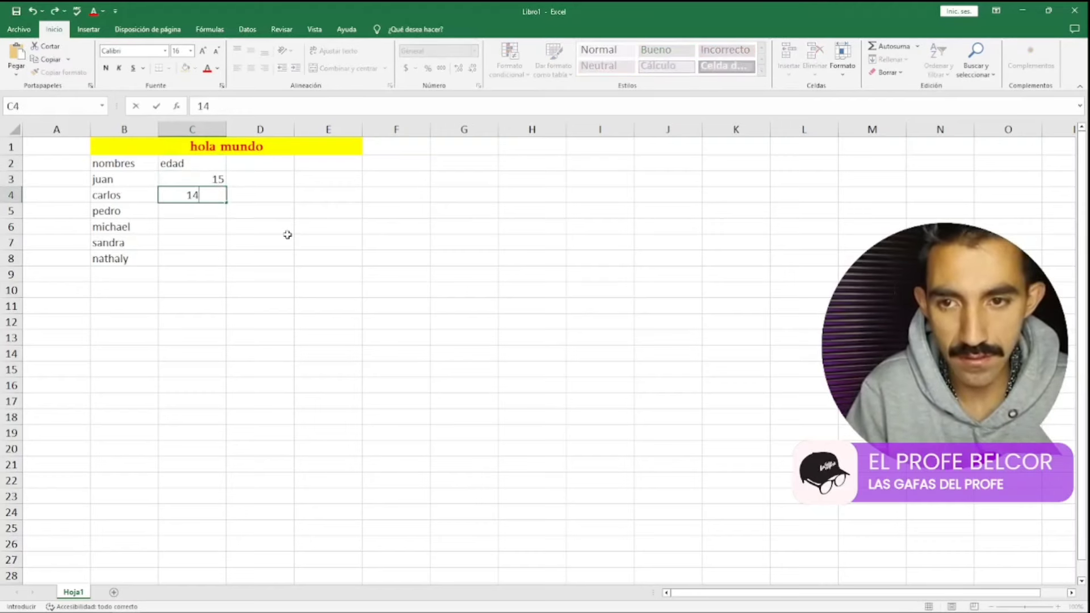
pyautogui.press('Return')
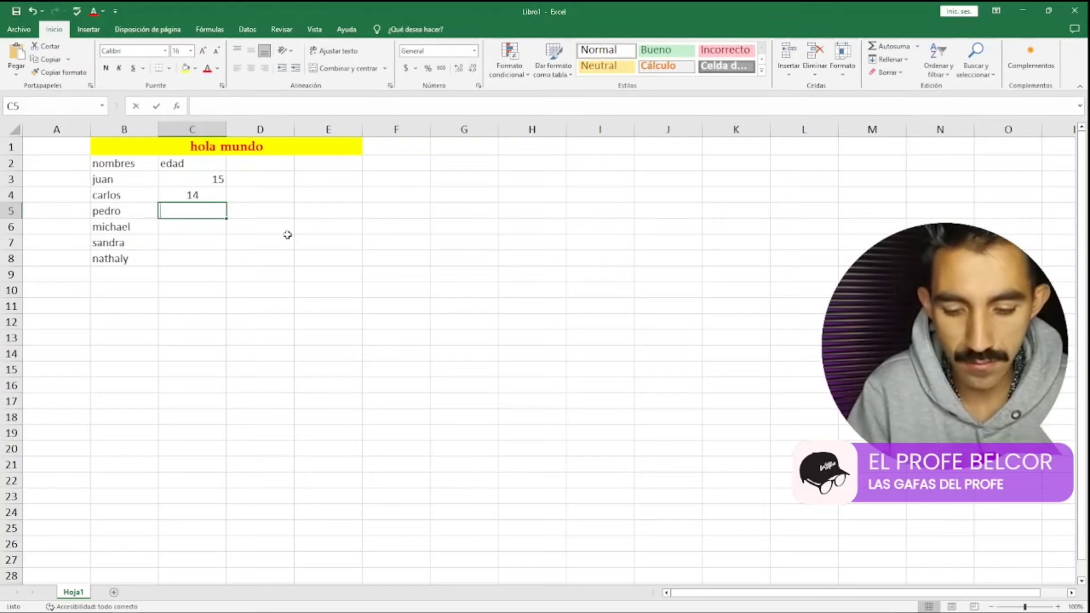
pyautogui.write('15')
pyautogui.press('Return')
pyautogui.write('15')
pyautogui.press('Return')
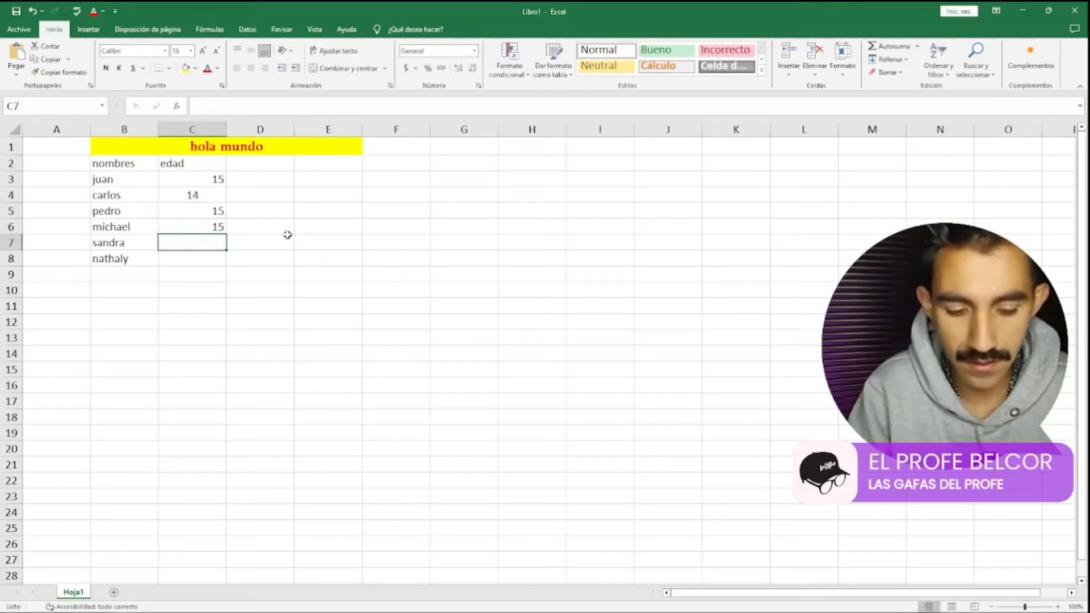
pyautogui.write('20')
pyautogui.press('Return')
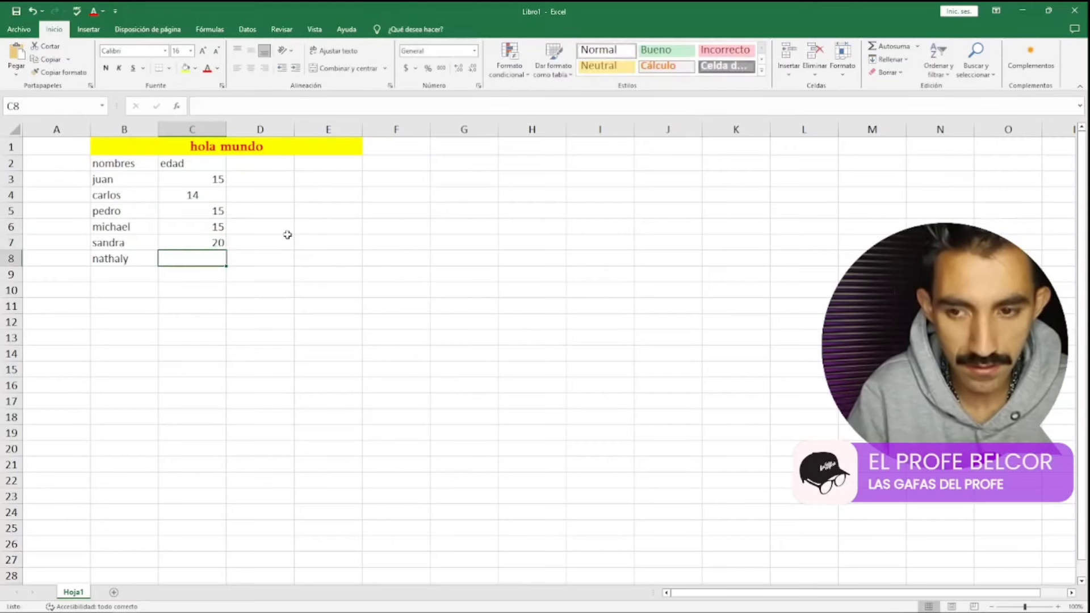
pyautogui.write('30')
pyautogui.press('Return')
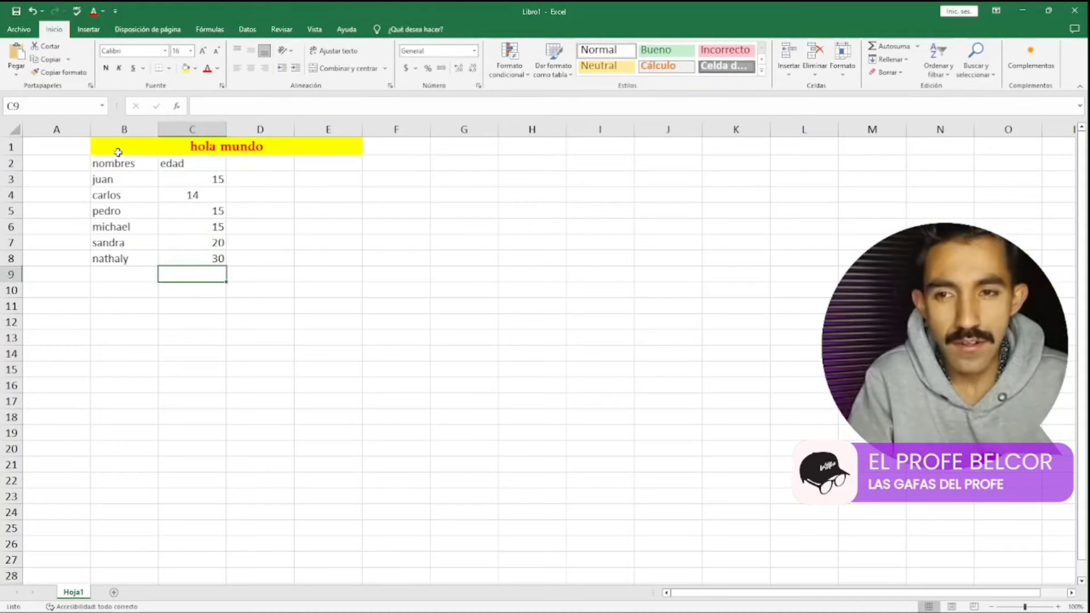
# Select the table cells B2 to C8 and look at the standard and custom line colours available for borders
pyautogui.moveTo(105, 164); pyautogui.dragTo(195, 260)
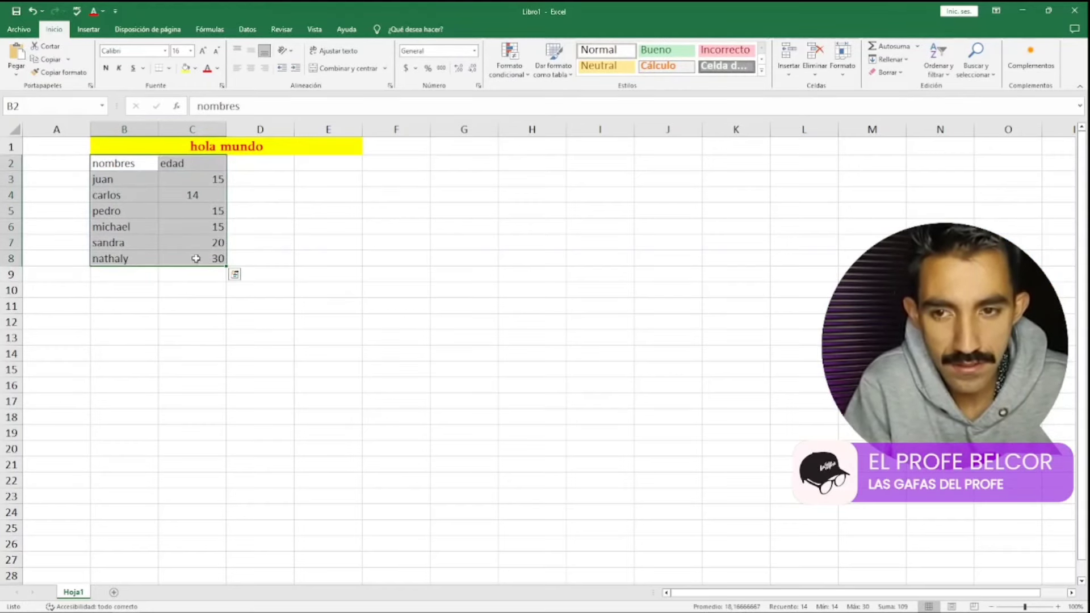
pyautogui.click(170, 68)
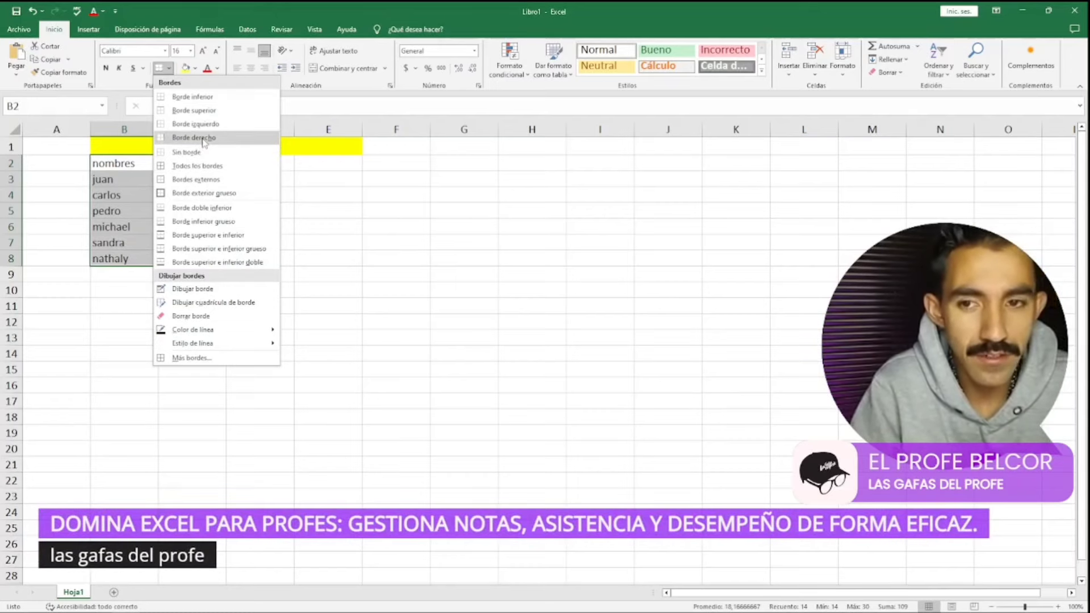
pyautogui.moveTo(224, 332)
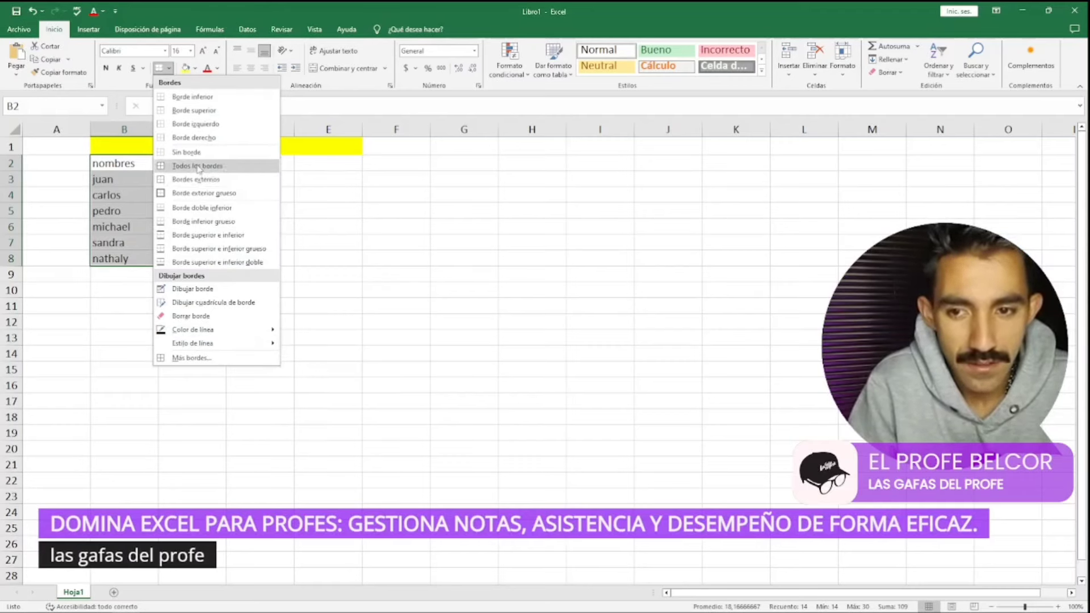
pyautogui.moveTo(276, 336)
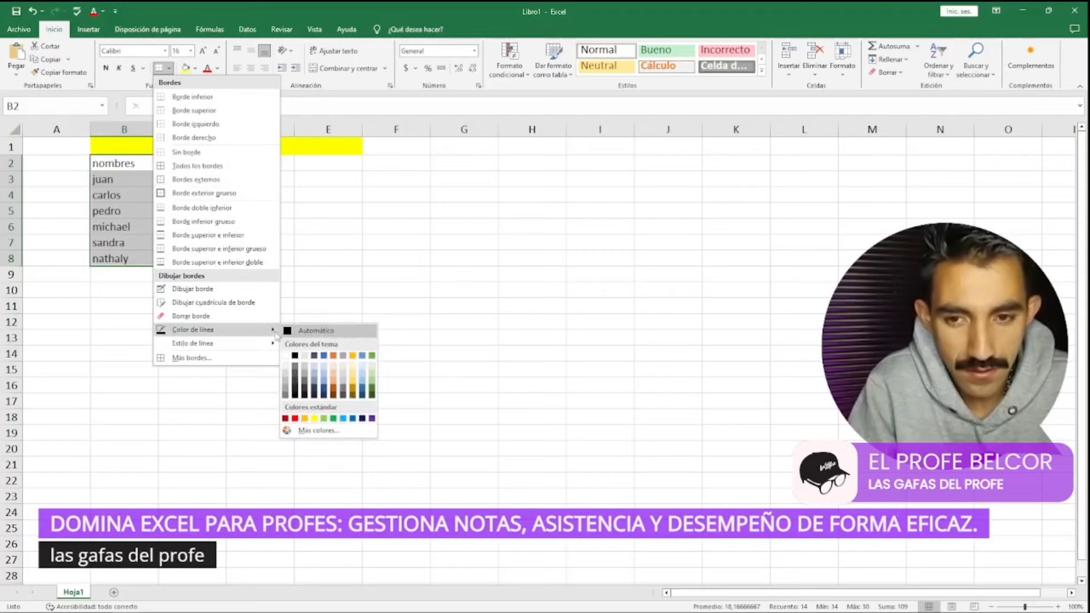
pyautogui.click(315, 430)
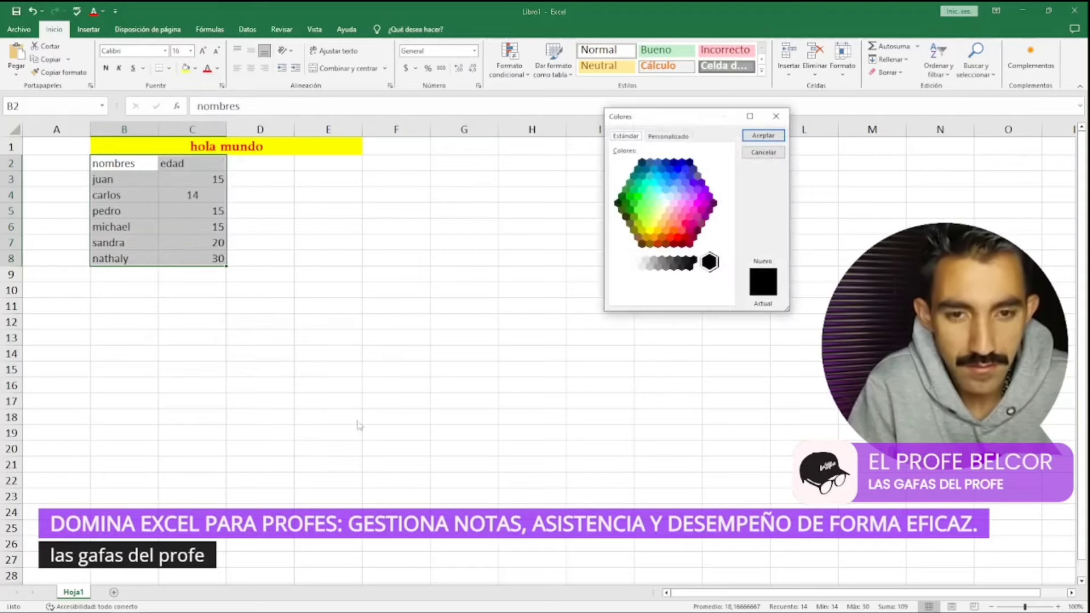
pyautogui.click(670, 136)
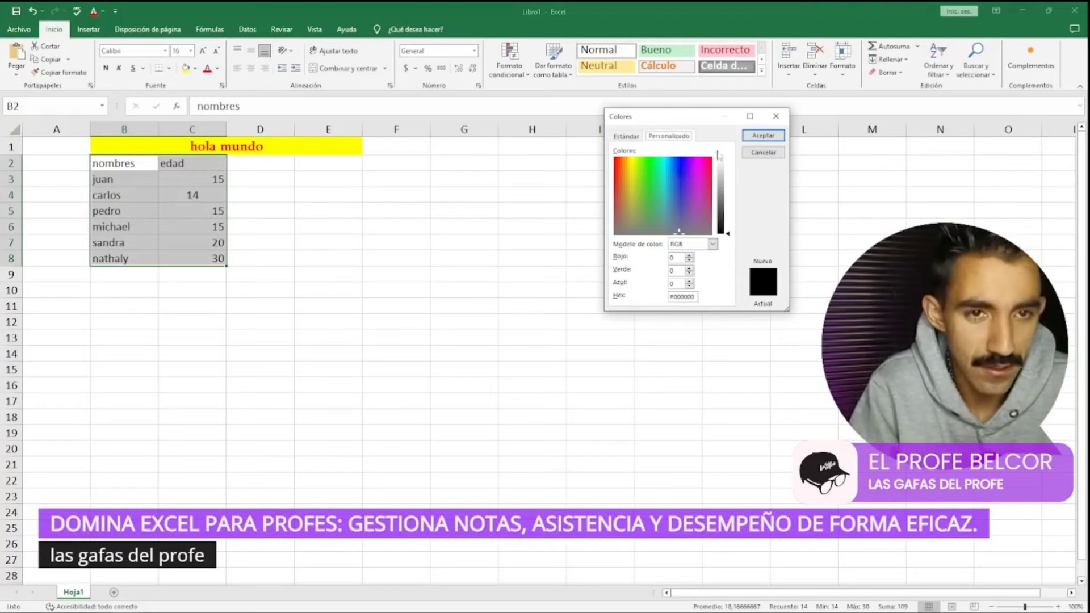
pyautogui.click(782, 118)
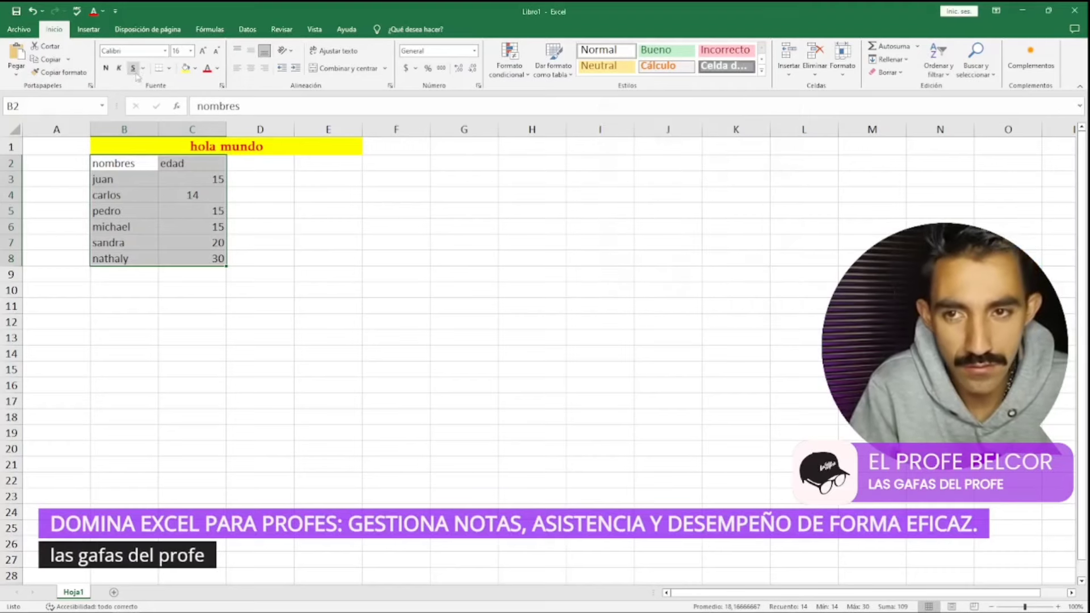
# Apply all borders to the table cells B2 to C8 and centre their contents horizontally
pyautogui.click(168, 68)
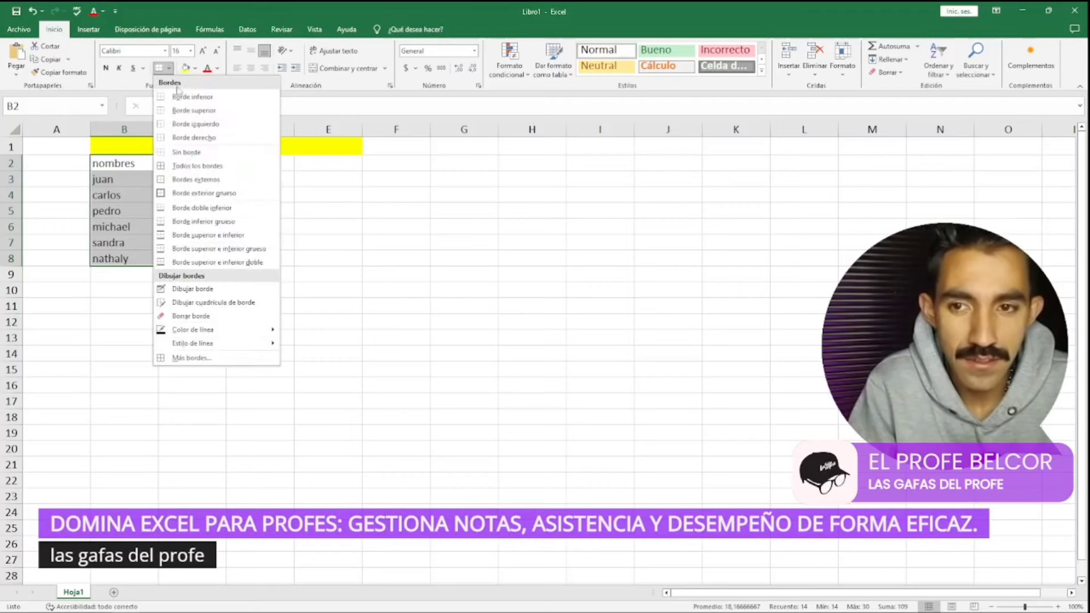
pyautogui.click(203, 166)
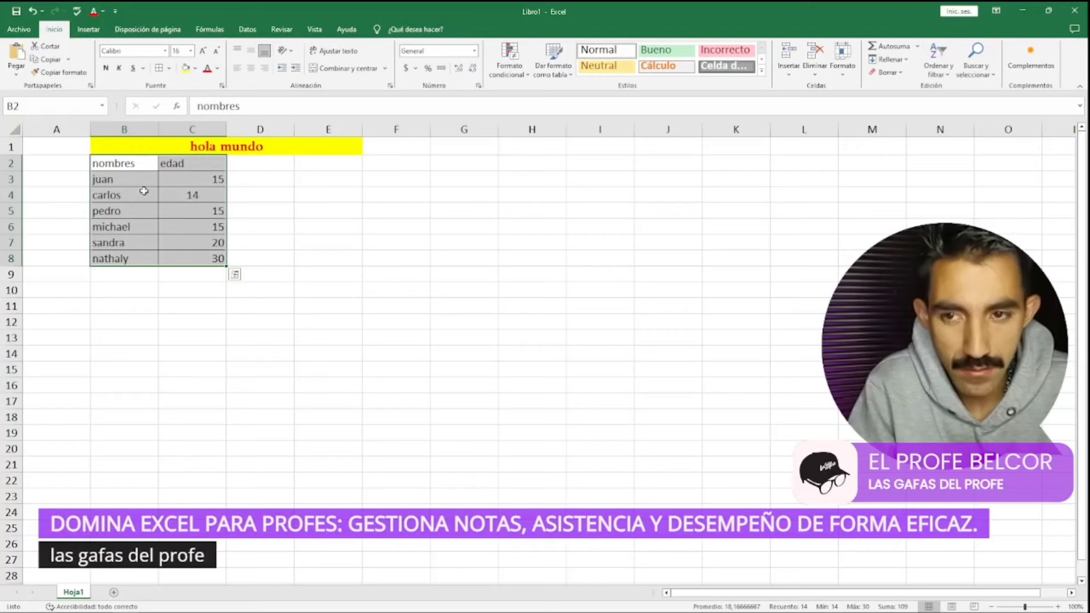
pyautogui.click(251, 68)
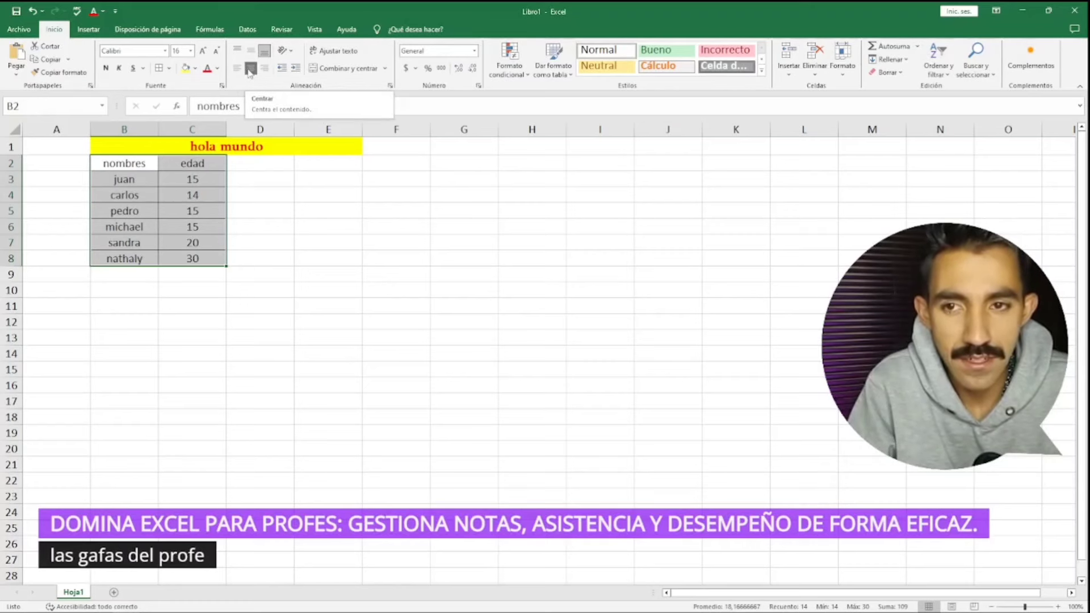
# Fill the heading cells B2 and C2 with a light blue theme colour
pyautogui.moveTo(126, 163); pyautogui.dragTo(193, 164)
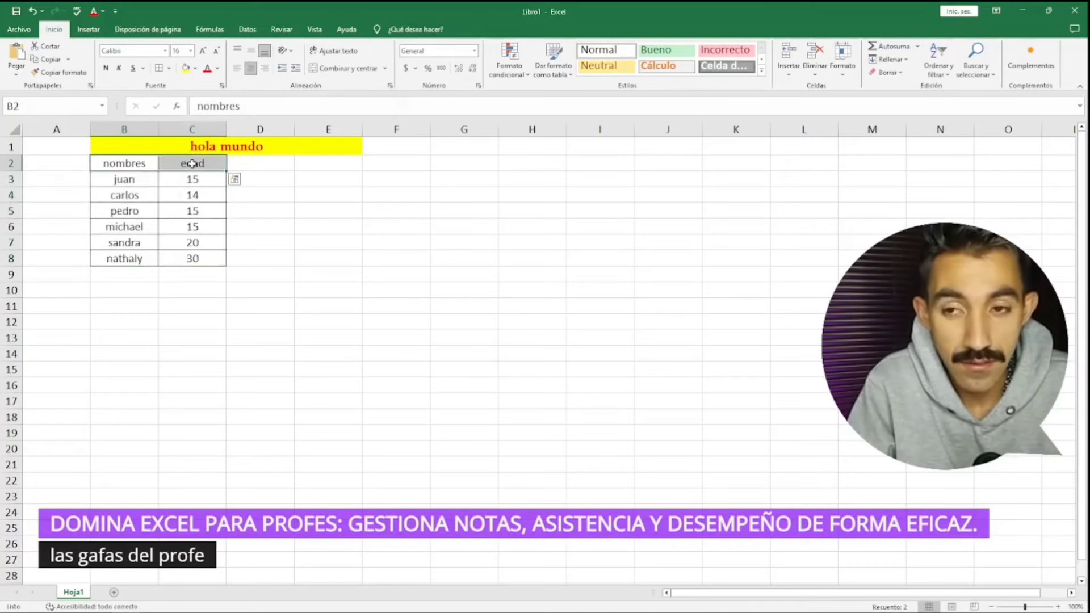
pyautogui.click(195, 68)
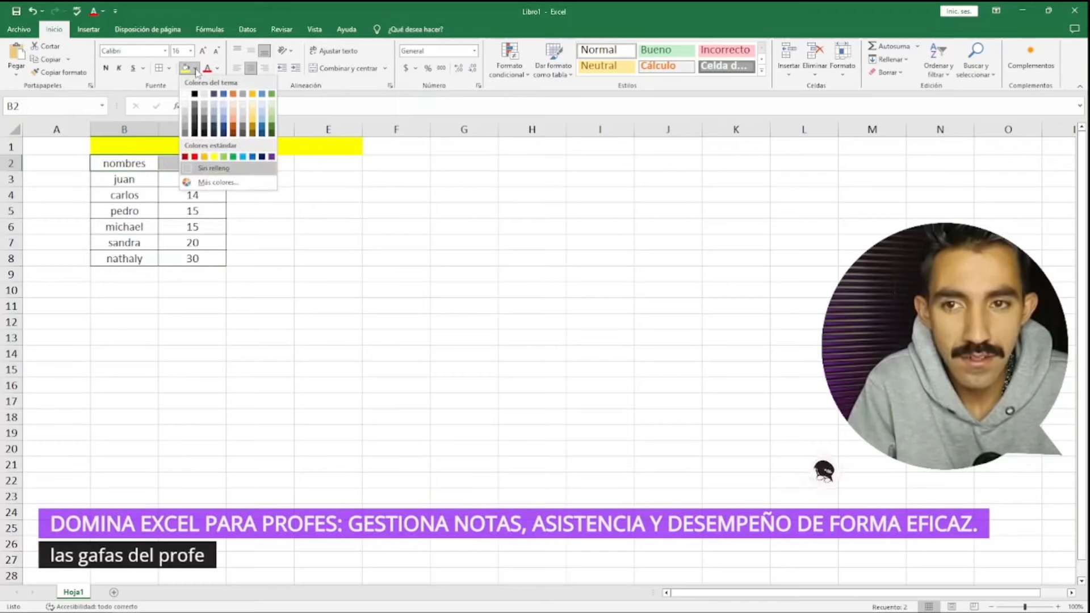
pyautogui.click(224, 110)
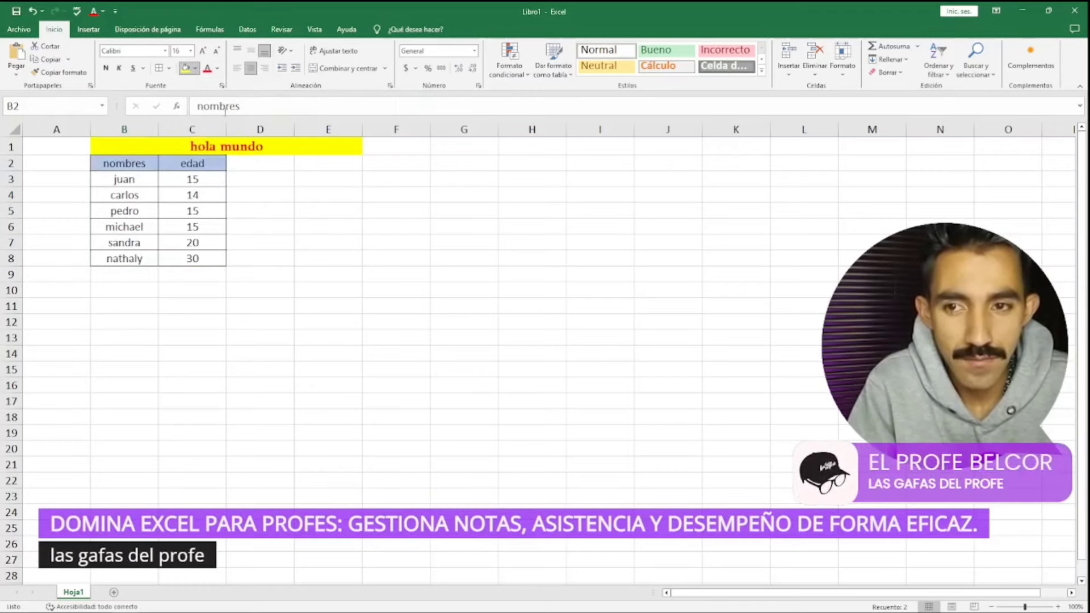
pyautogui.click(320, 302)
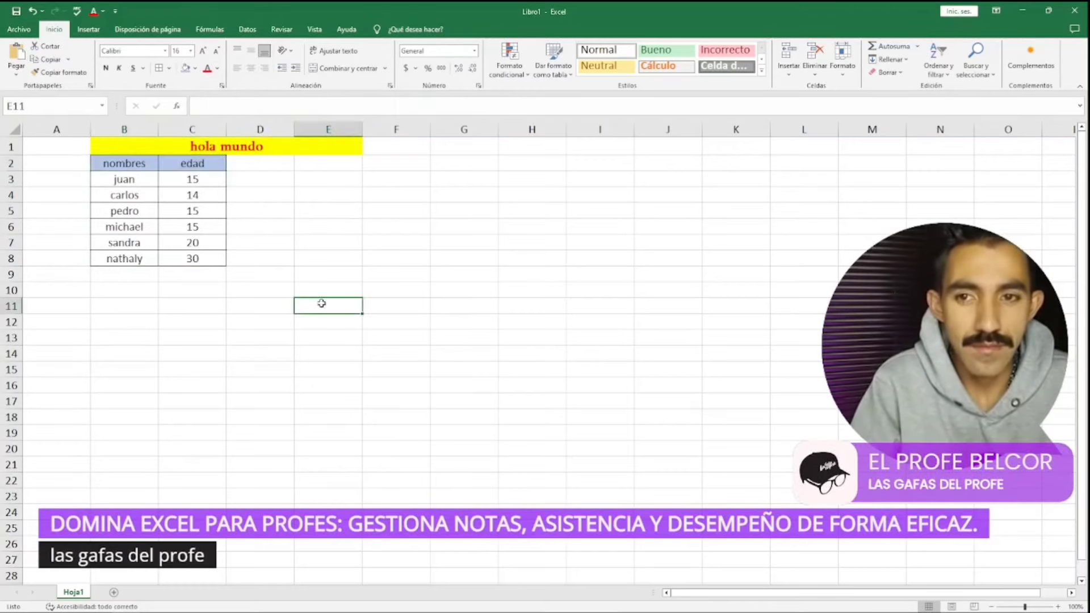
pyautogui.click(247, 165)
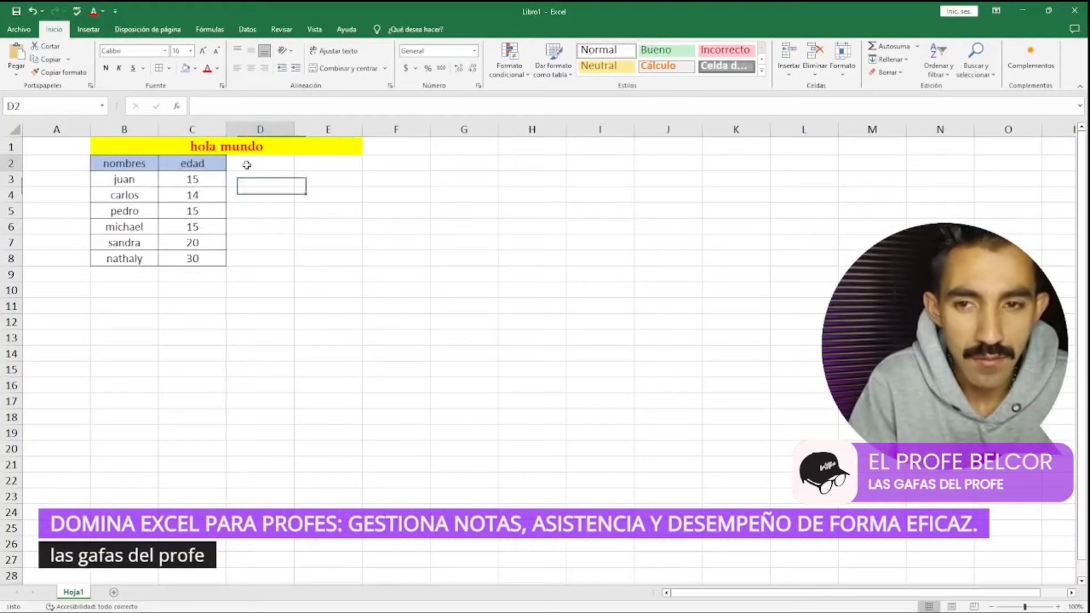
pyautogui.click(322, 164)
pyautogui.click(258, 163)
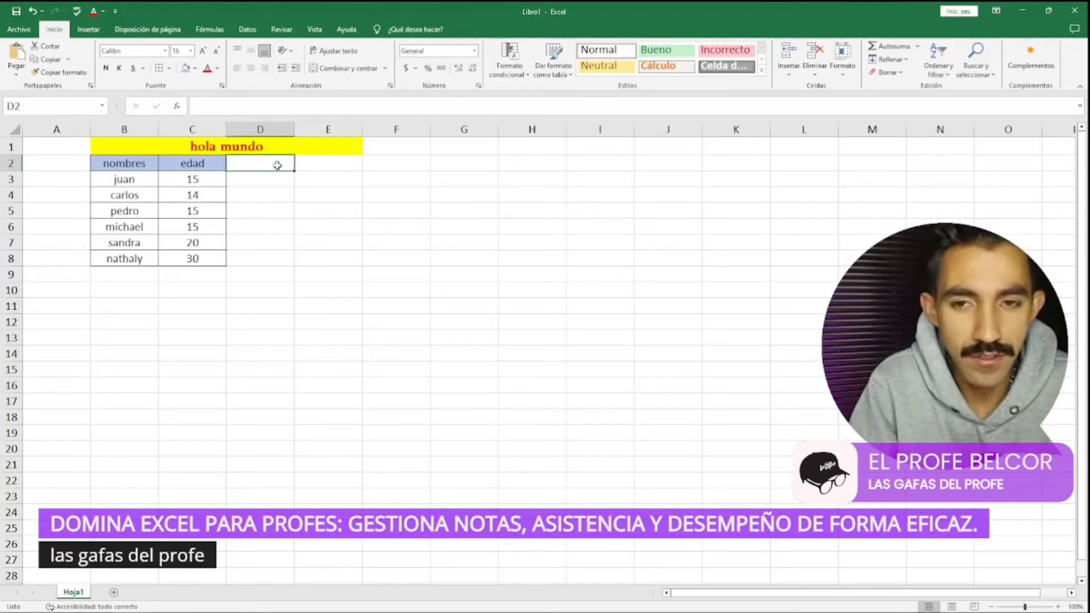
pyautogui.click(322, 167)
pyautogui.click(255, 164)
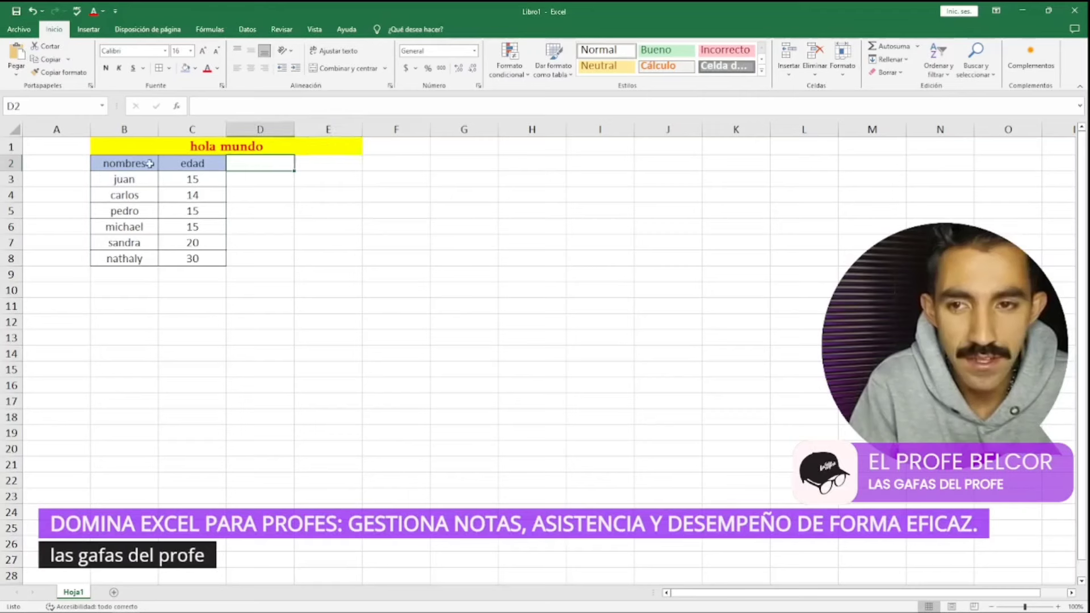
# Insert a 2-D clustered column chart from cells B2 to C8 and move it beside the table, over columns E to H
pyautogui.moveTo(130, 163); pyautogui.dragTo(178, 259)
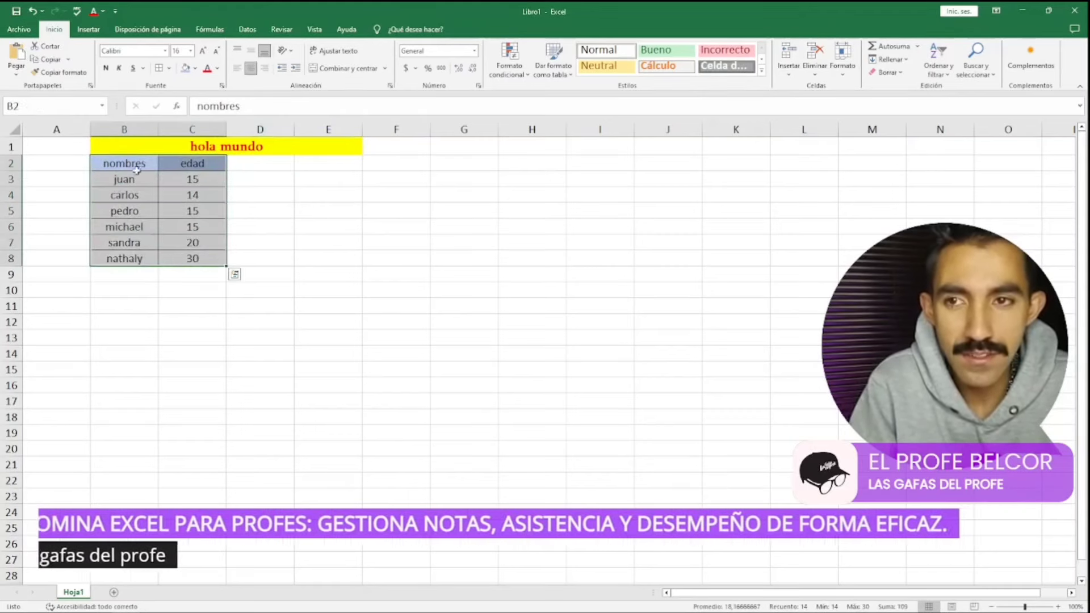
pyautogui.click(89, 30)
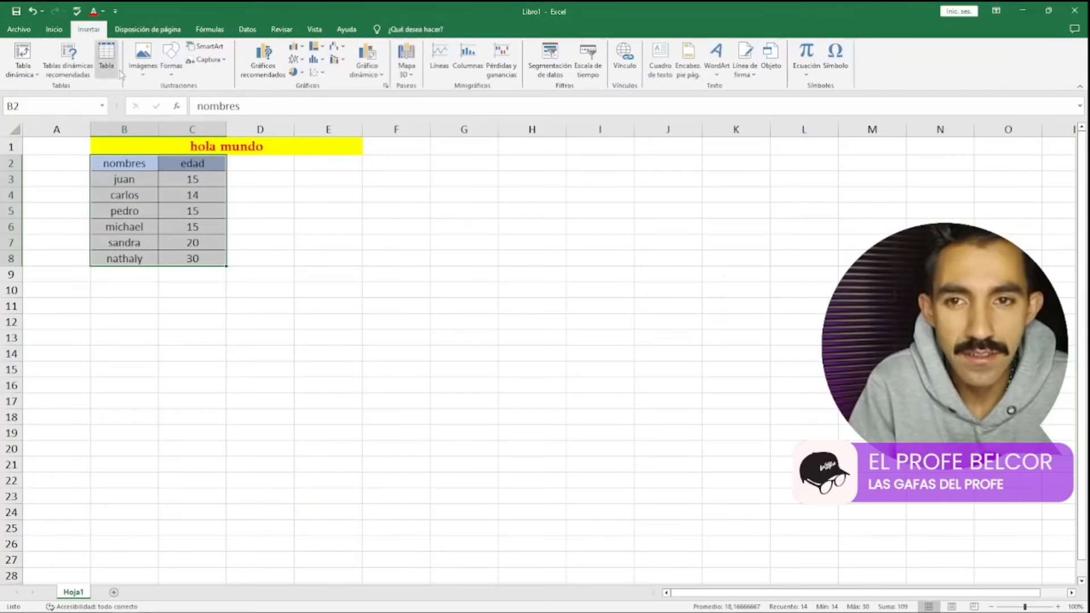
pyautogui.click(296, 46)
pyautogui.click(300, 67)
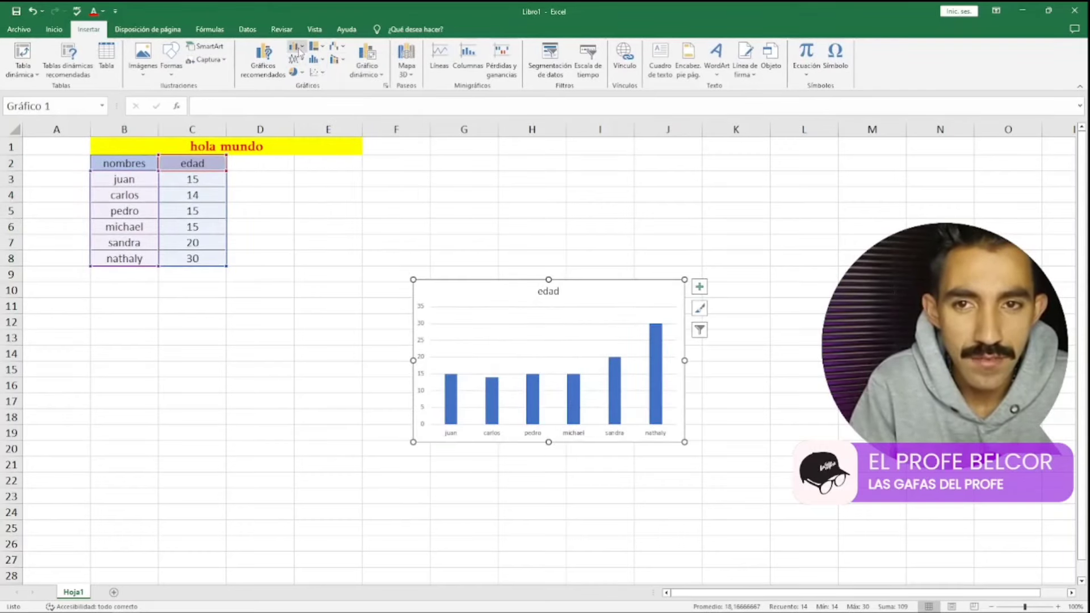
pyautogui.click(296, 46)
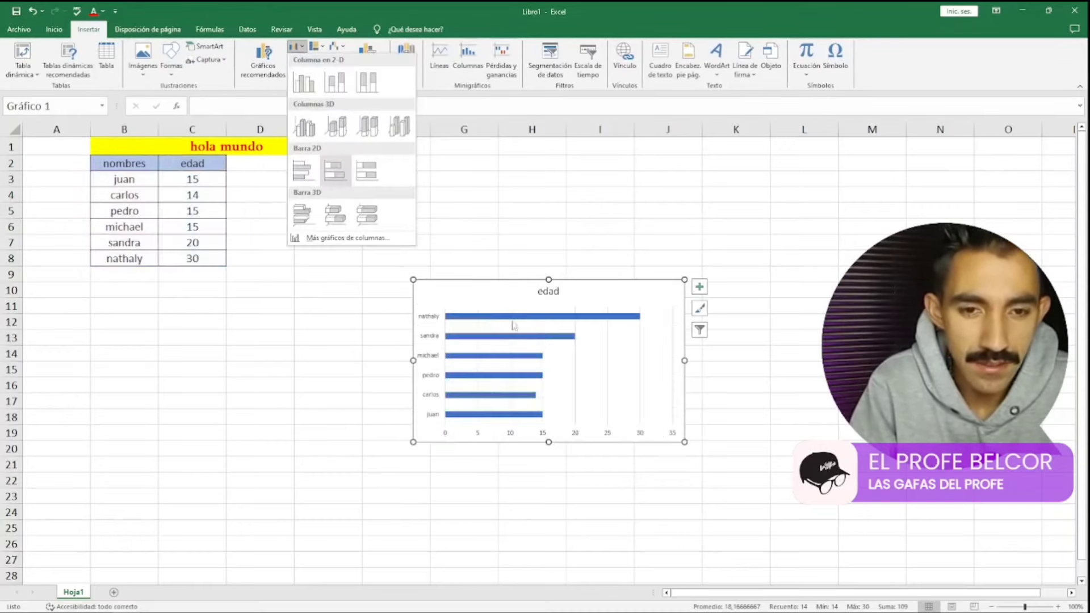
pyautogui.click(527, 310)
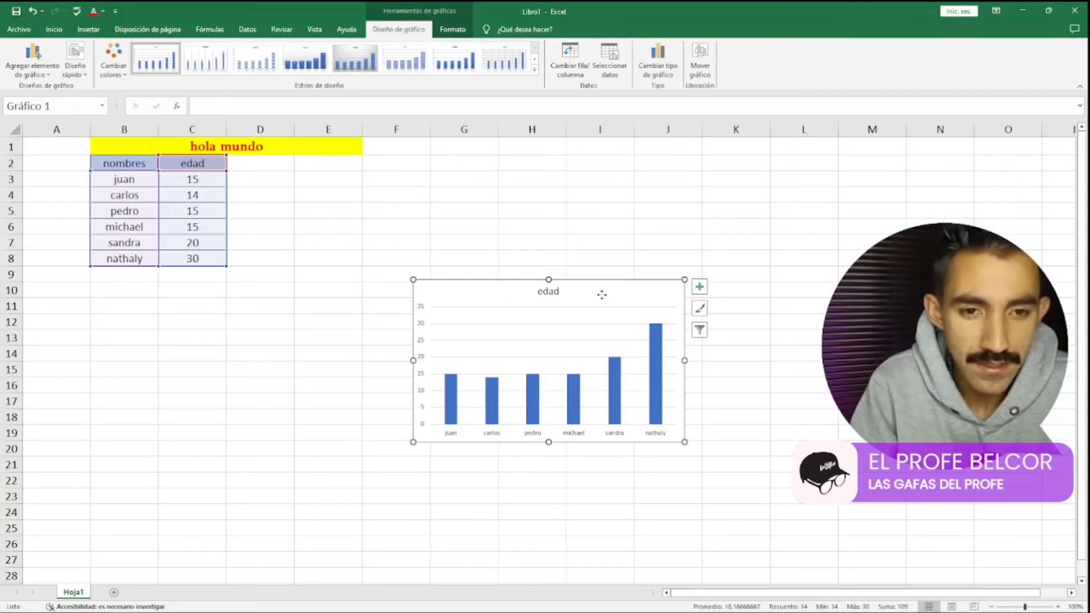
pyautogui.moveTo(592, 289)
pyautogui.mouseDown()
pyautogui.moveTo(539, 196)
pyautogui.moveTo(509, 161)
pyautogui.moveTo(479, 154)
pyautogui.mouseUp()
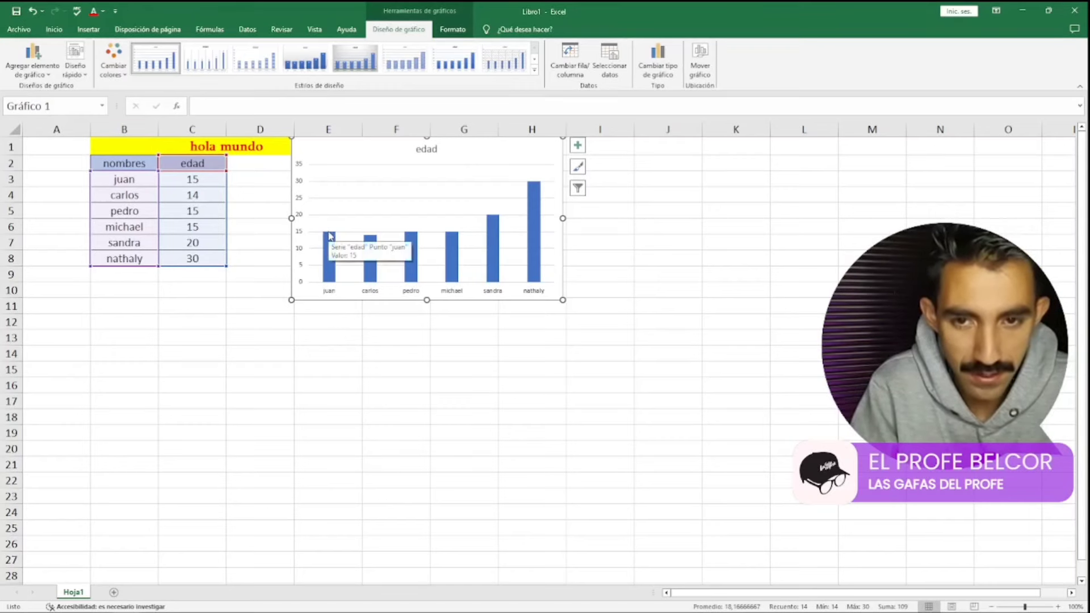
# Add data labels above the columns of the "edad" chart
pyautogui.moveTo(373, 245)
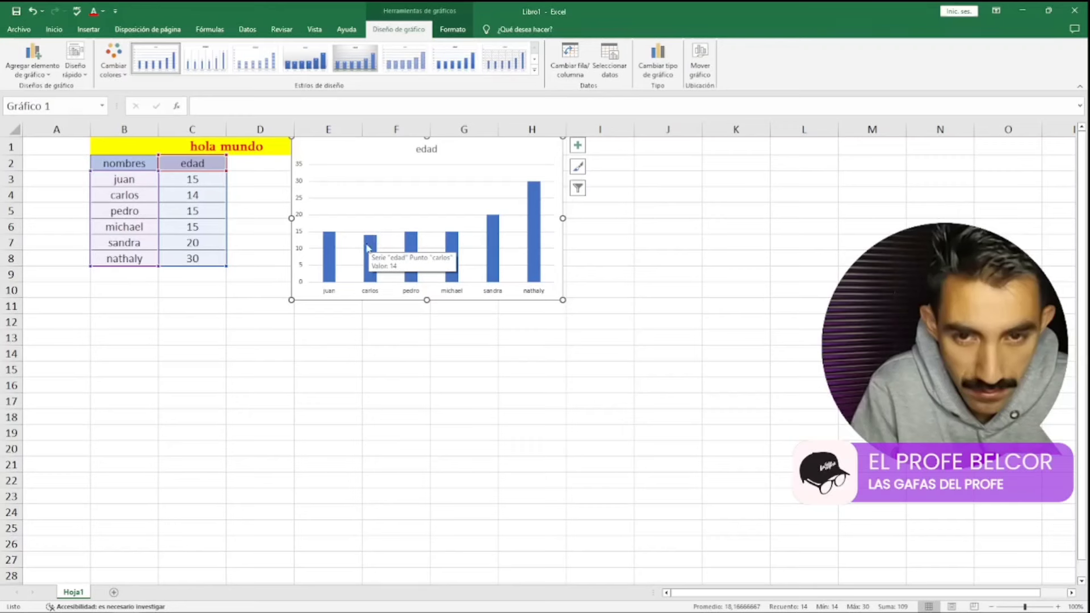
pyautogui.click(579, 147)
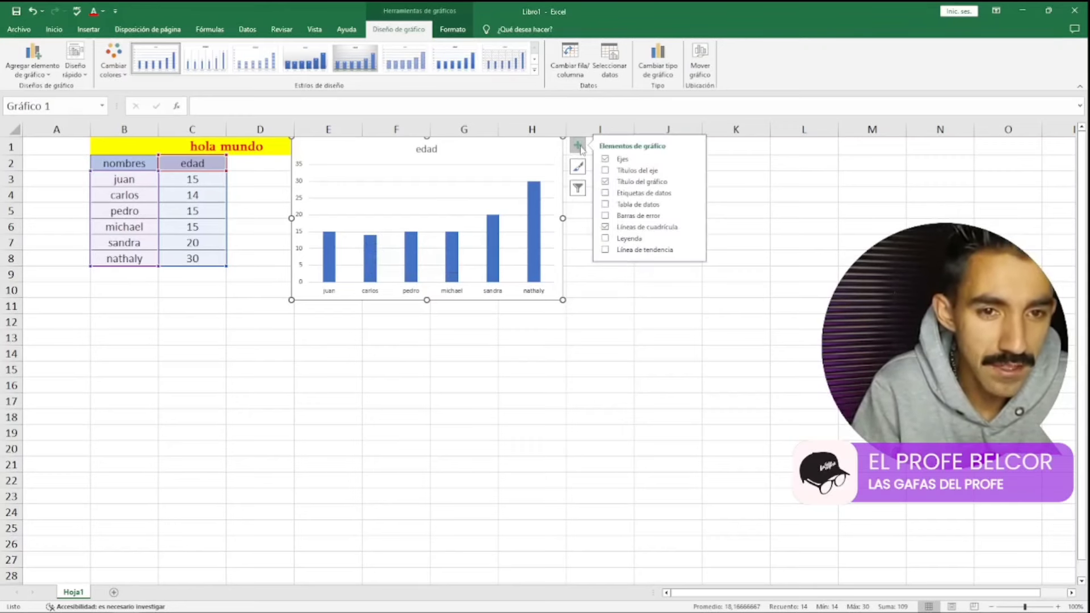
pyautogui.click(630, 196)
pyautogui.click(370, 228)
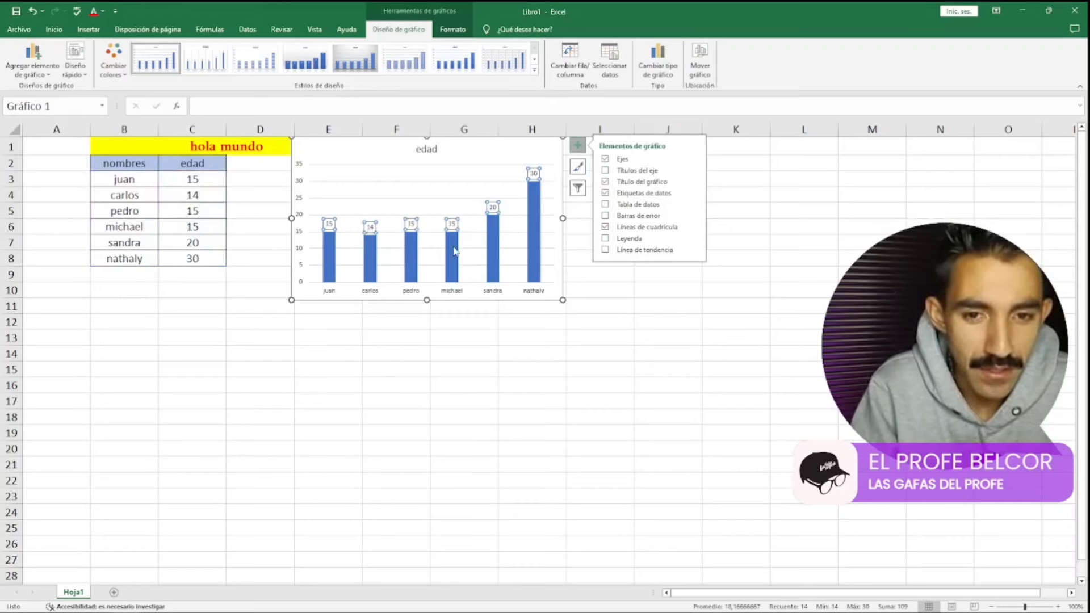
pyautogui.click(551, 180)
pyautogui.click(533, 367)
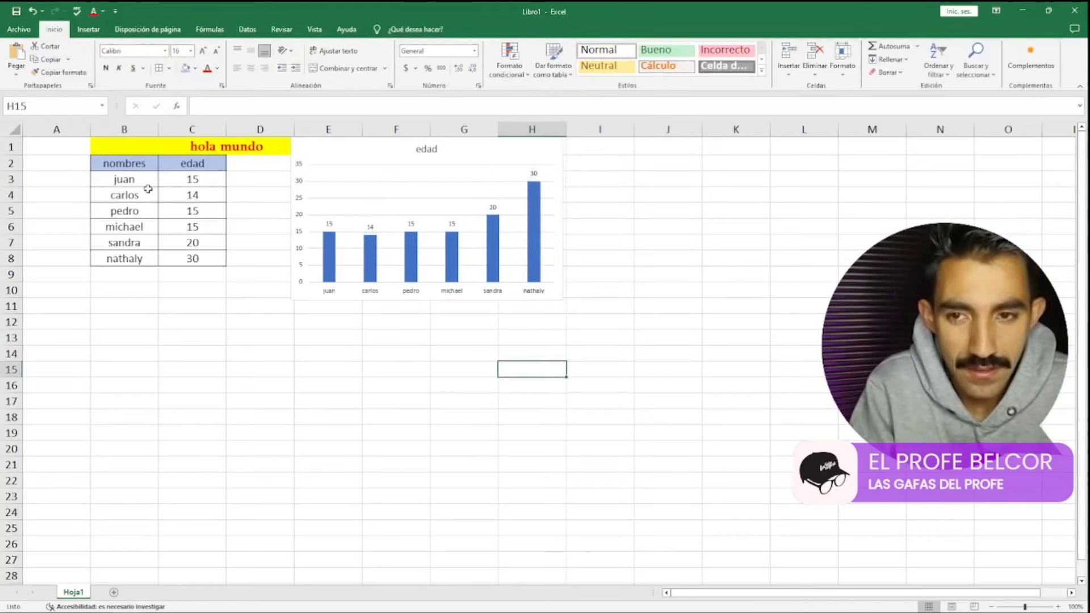
# Fill only the last column of the chart, the tallest one, with a dark orange theme colour
pyautogui.click(330, 252)
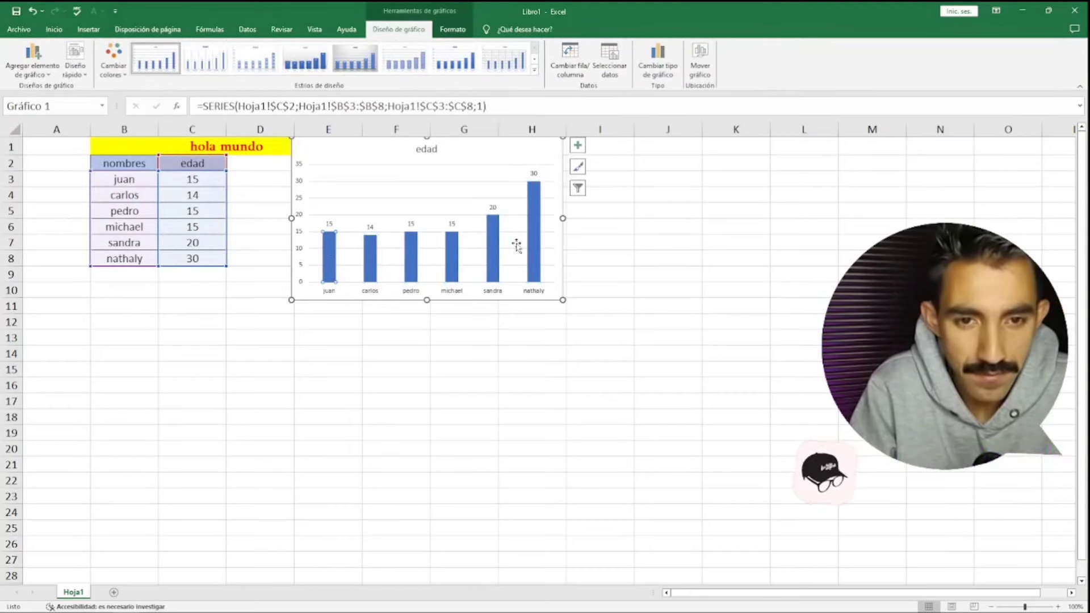
pyautogui.click(535, 243)
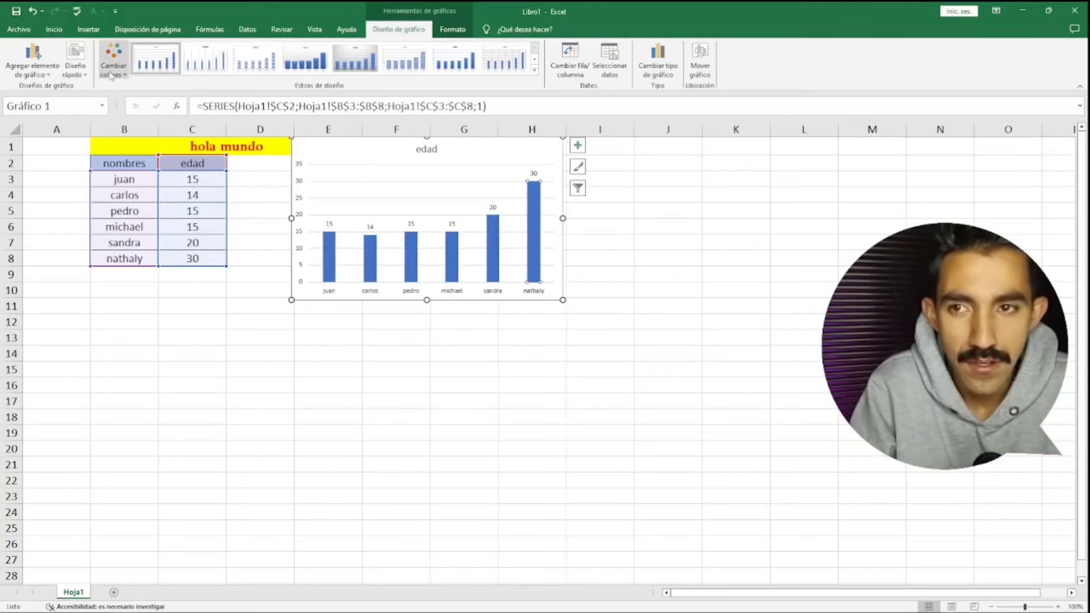
pyautogui.click(55, 30)
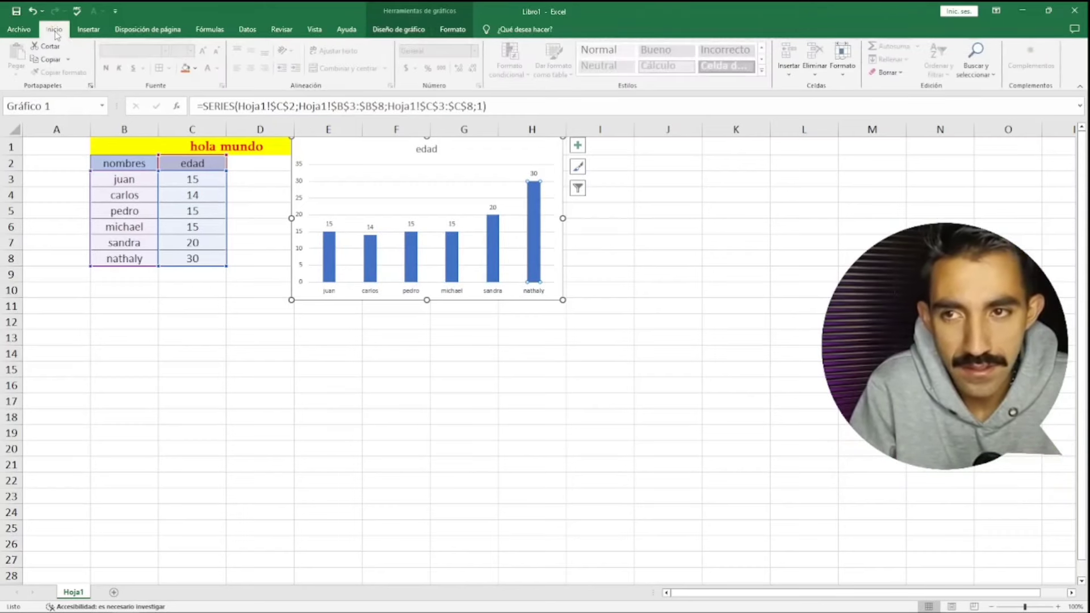
pyautogui.click(195, 68)
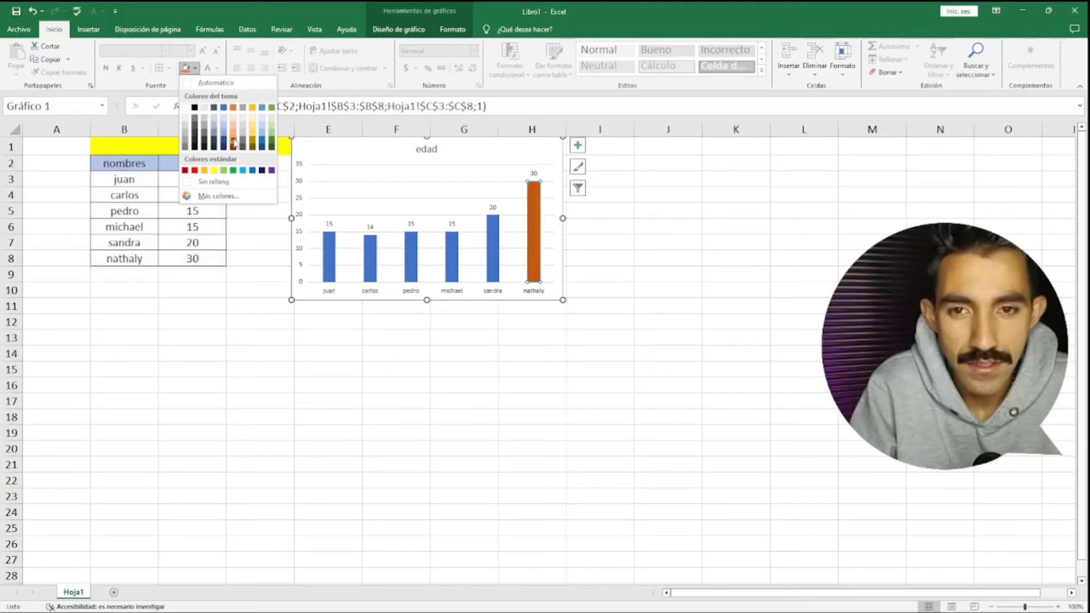
pyautogui.press('Escape')
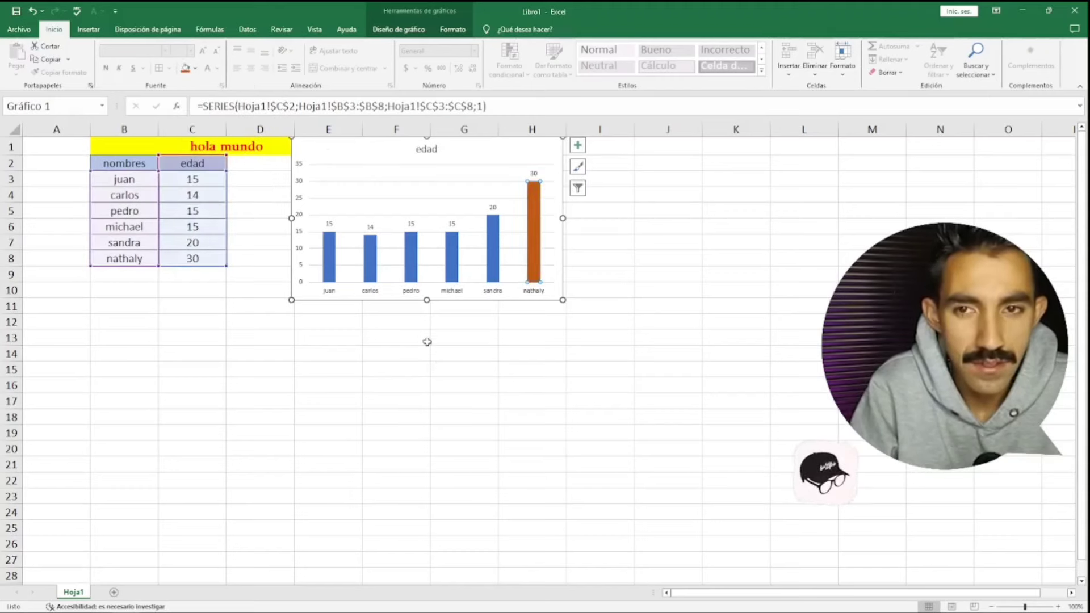
pyautogui.click(425, 334)
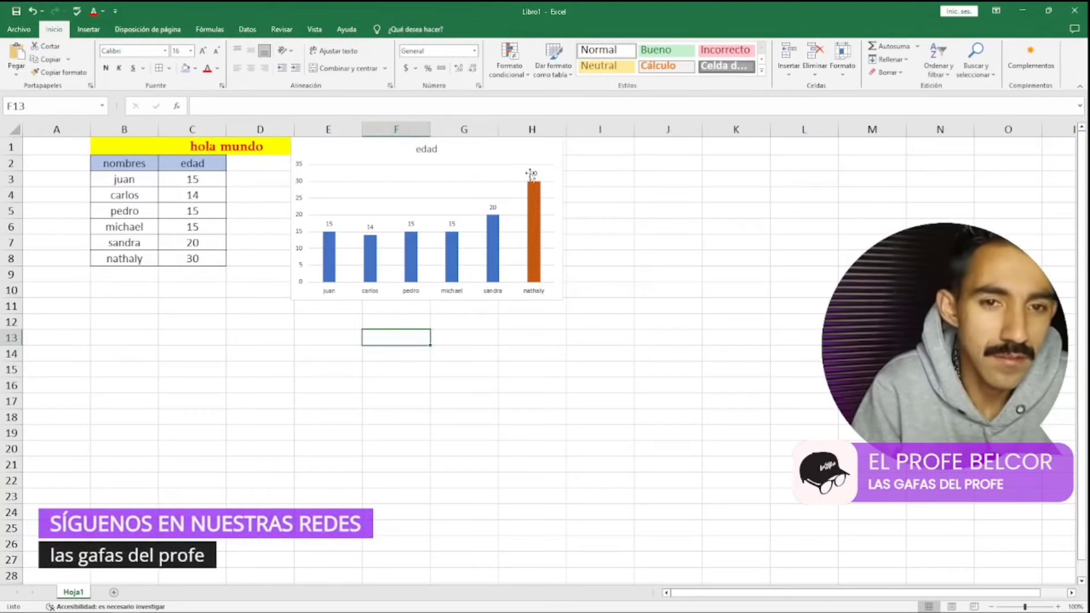
# Change the column chart's title to "EDAD" in capital letters
pyautogui.click(427, 150)
pyautogui.doubleClick(431, 152)
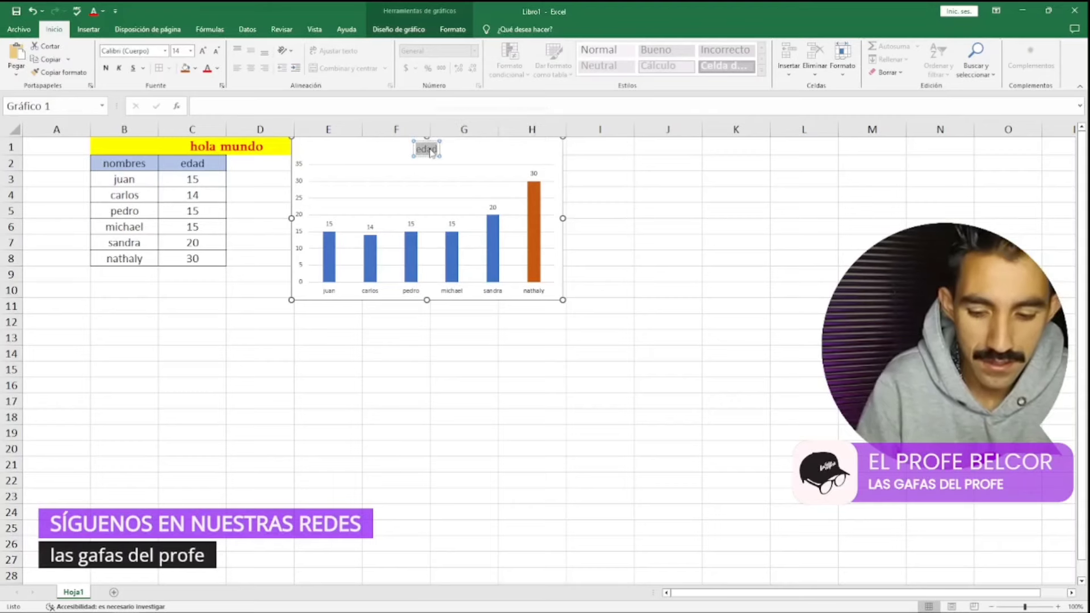
pyautogui.write('EDAd')
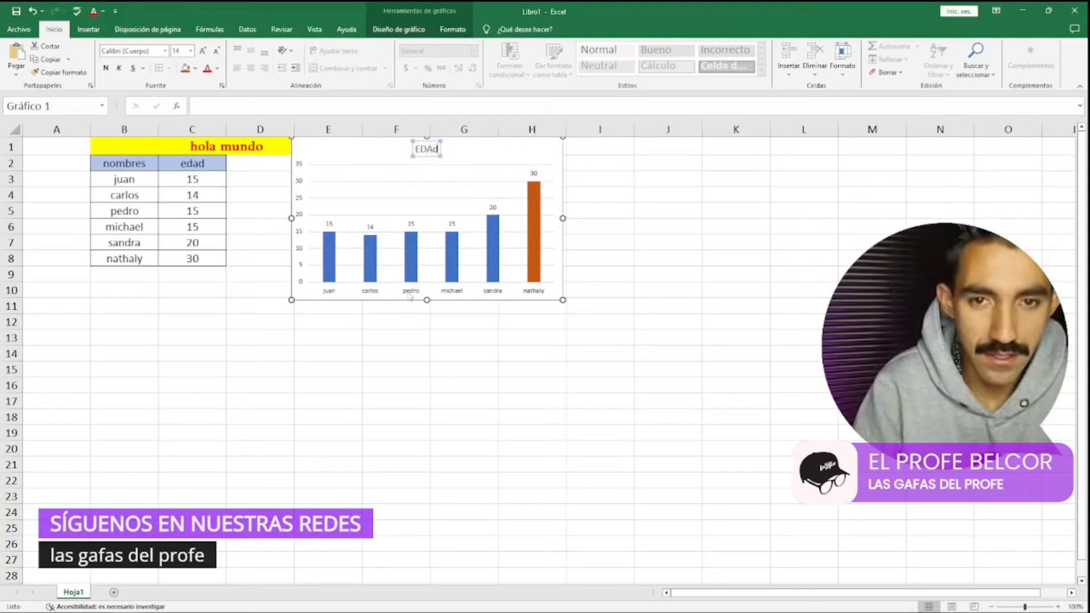
pyautogui.press('BackSpace')
pyautogui.press('BackSpace')
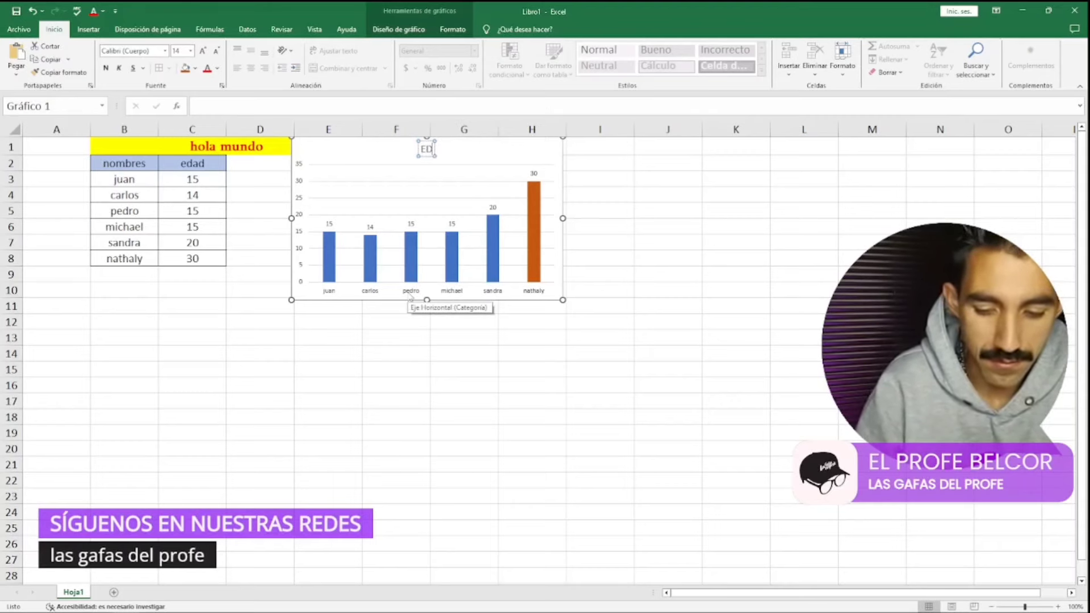
pyautogui.write('AD')
pyautogui.click(343, 379)
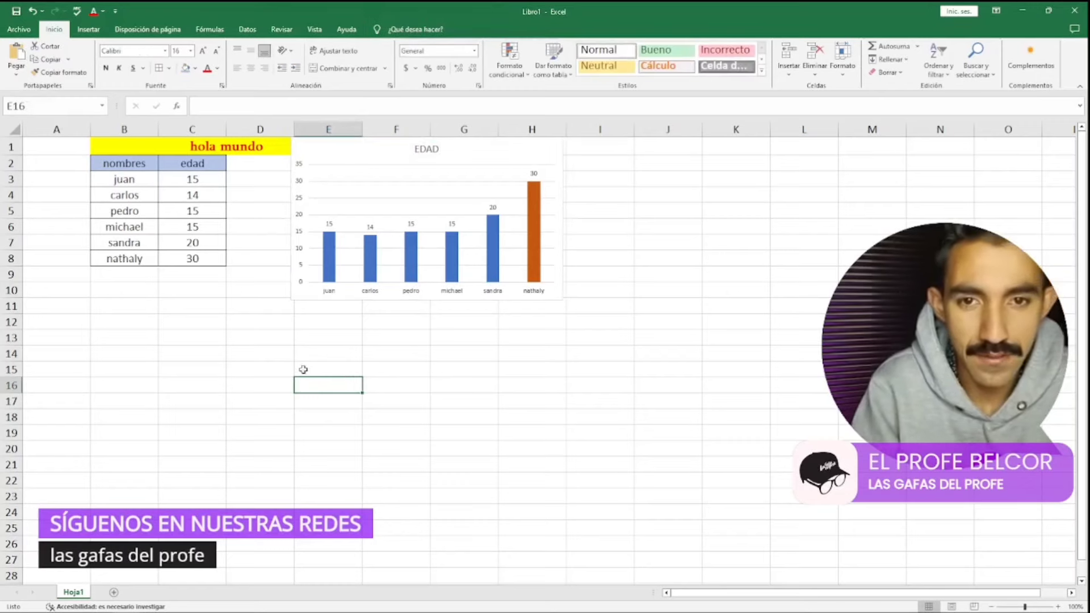
# Check the cell reference of the last age in the table, cell C8
pyautogui.click(103, 108)
pyautogui.click(95, 105)
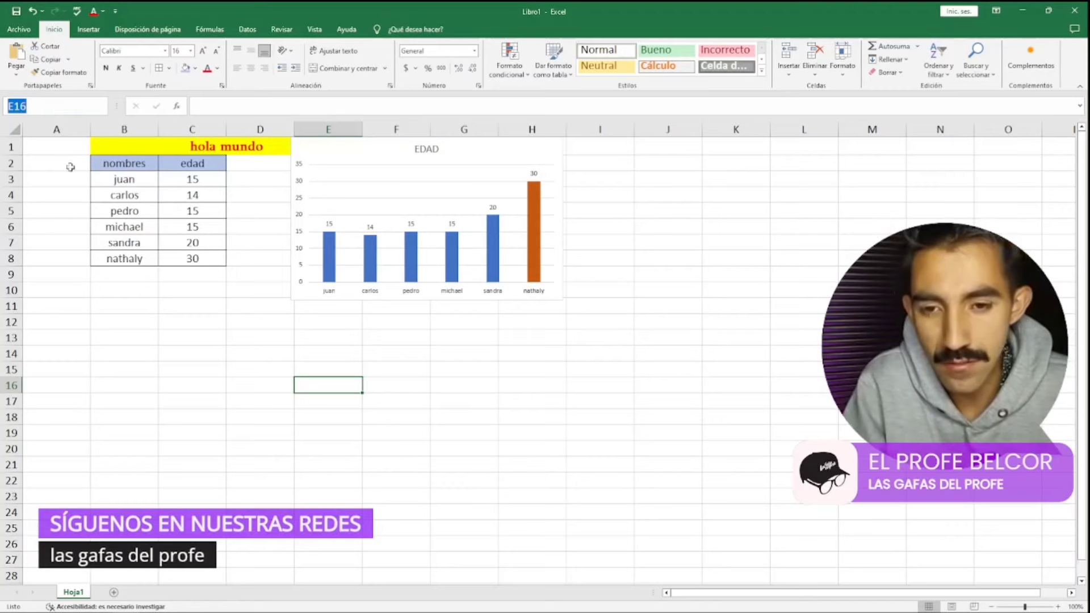
pyautogui.click(40, 107)
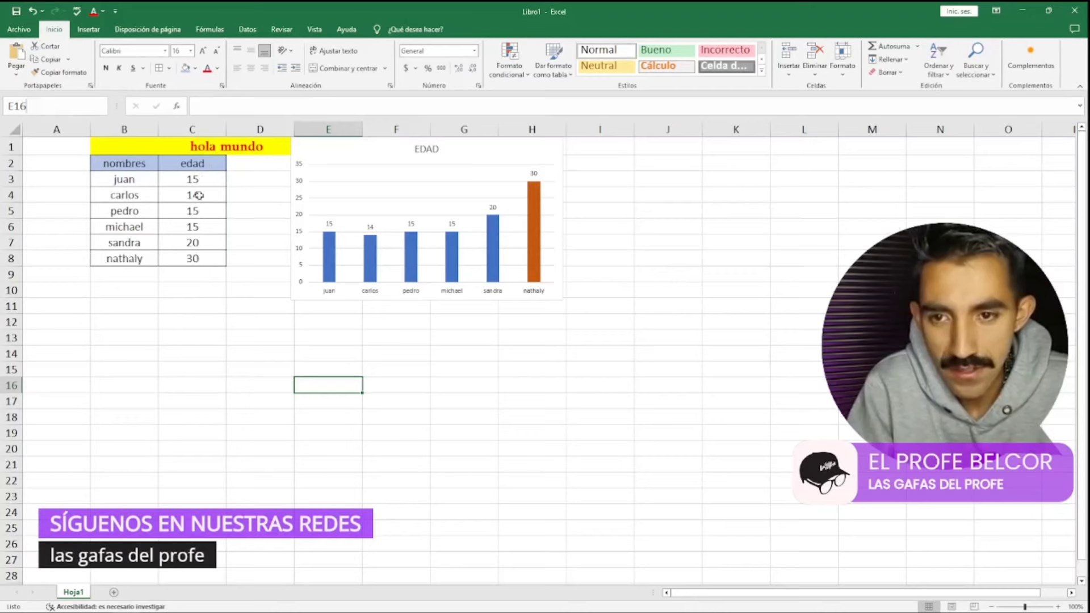
pyautogui.click(188, 260)
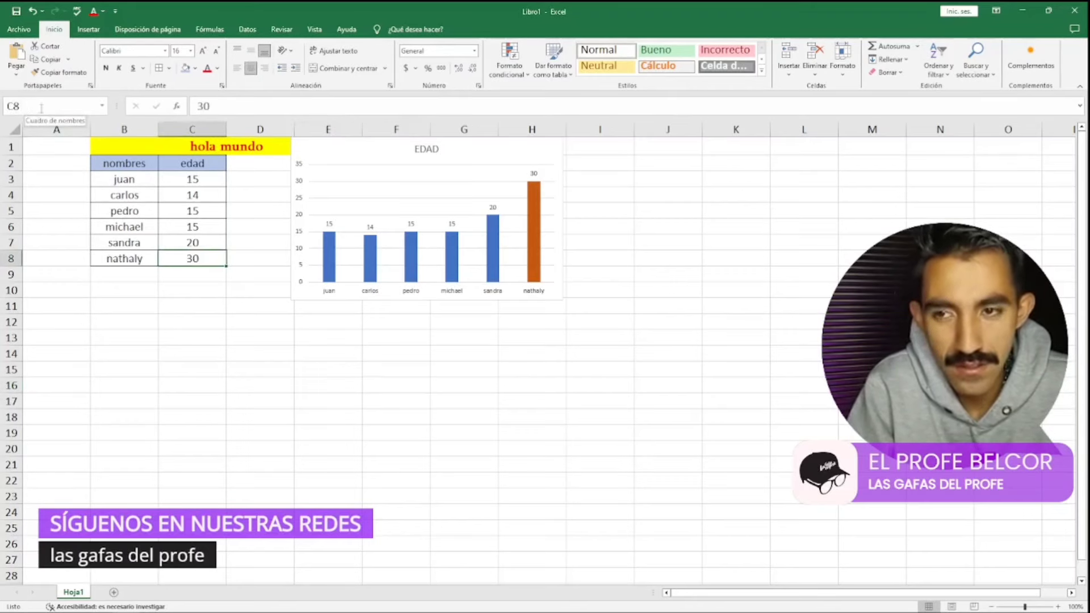
# Define the name NOMBRES for the cell range B2 to B8
pyautogui.moveTo(135, 159); pyautogui.dragTo(124, 260)
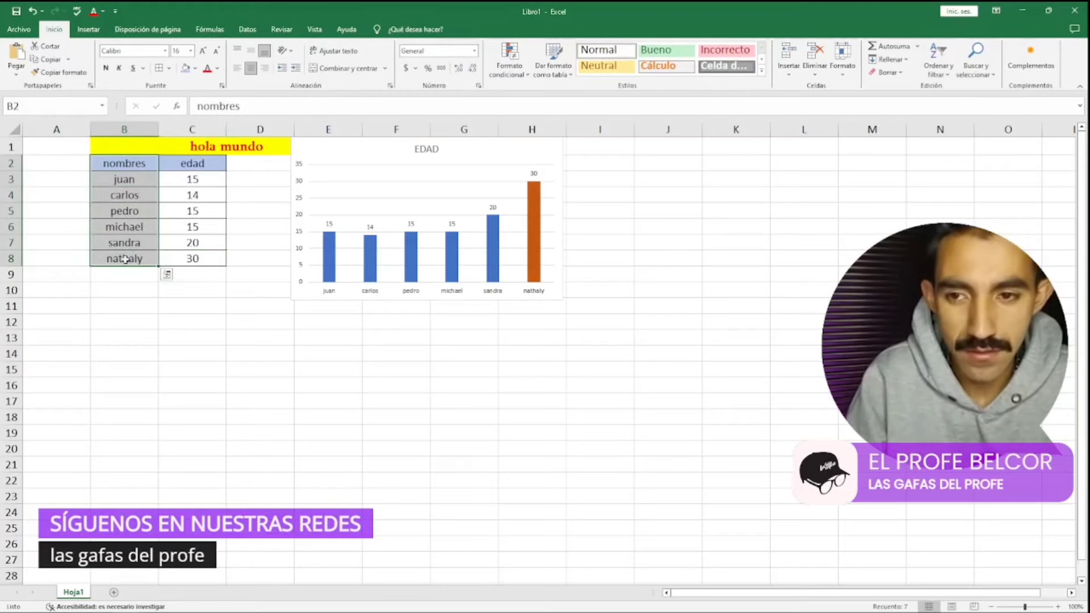
pyautogui.click(62, 105)
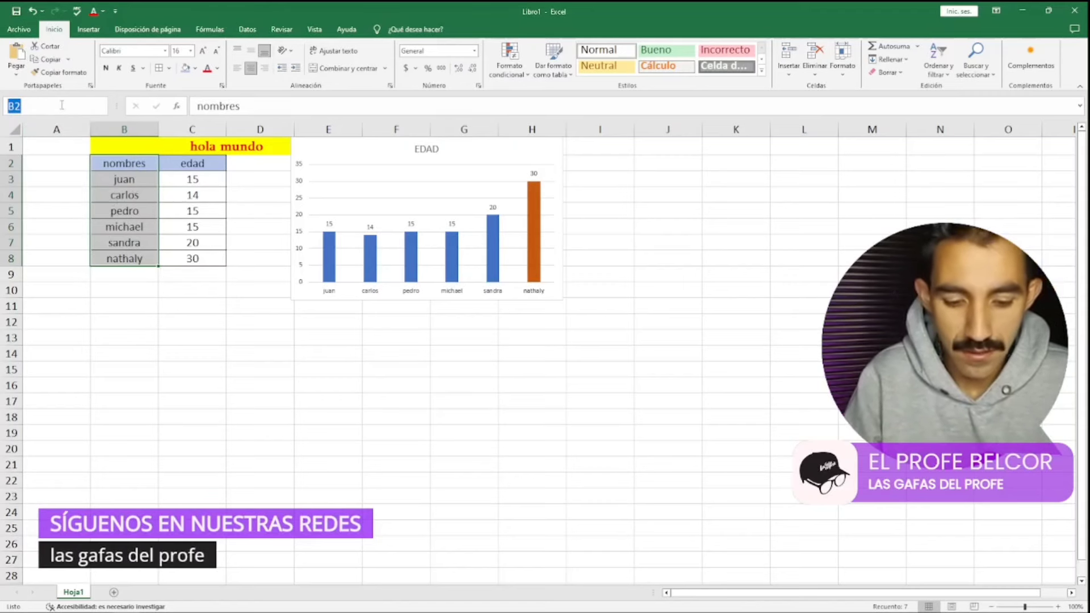
pyautogui.write('NO')
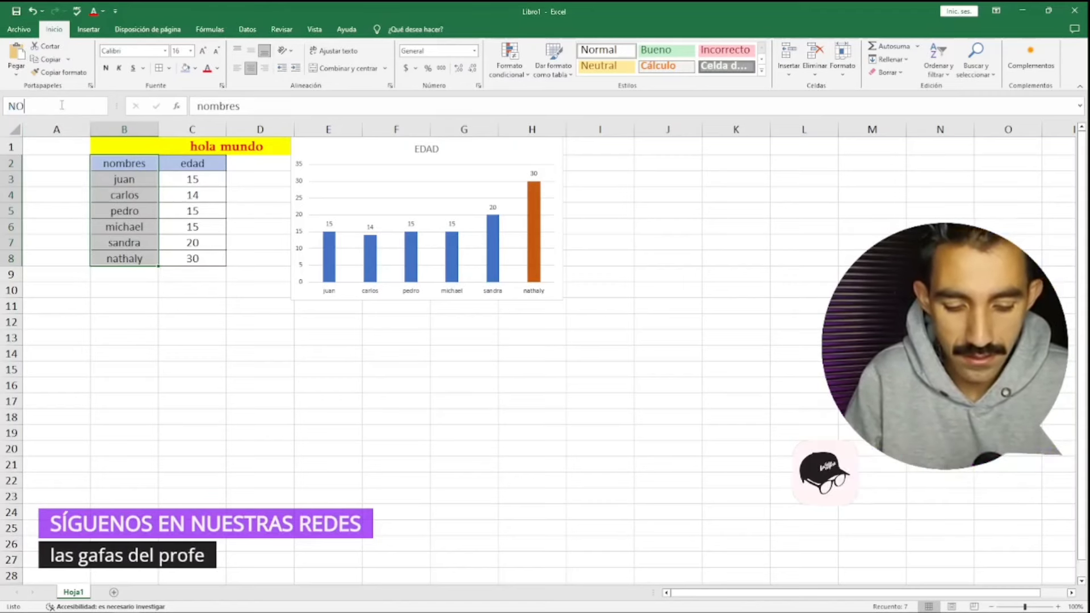
pyautogui.write('MBRE')
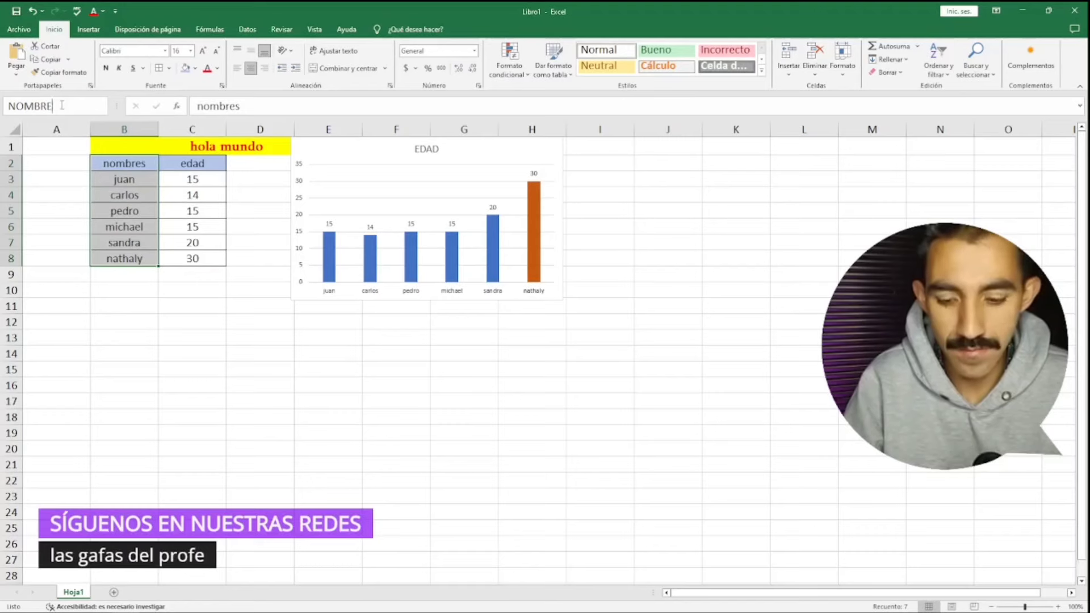
pyautogui.write('S')
pyautogui.press('Return')
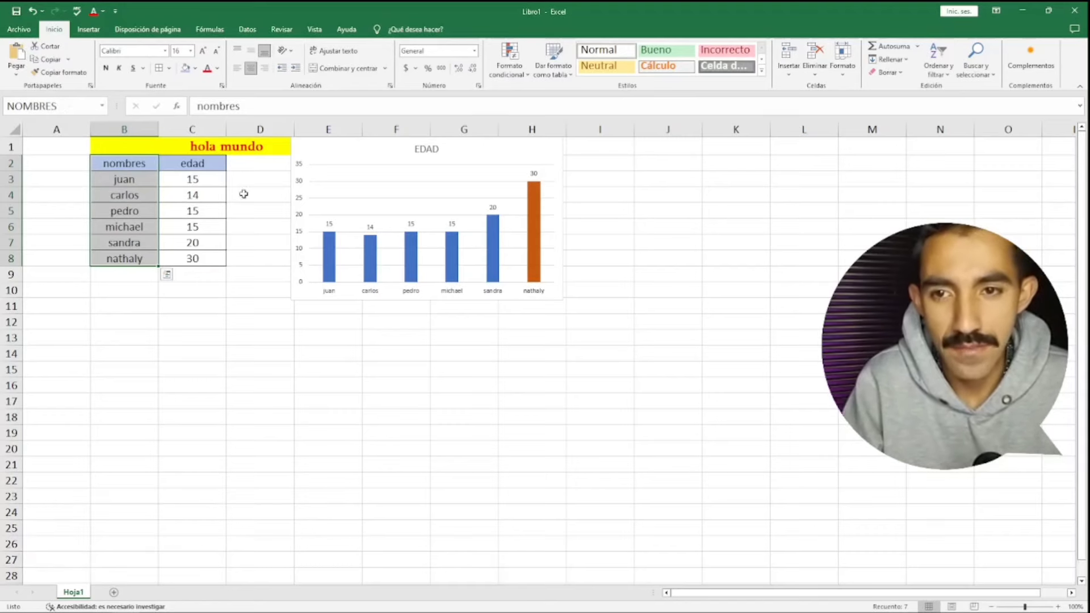
# Define the name EDAD for the cell range C2 to C8
pyautogui.moveTo(212, 167); pyautogui.dragTo(207, 260)
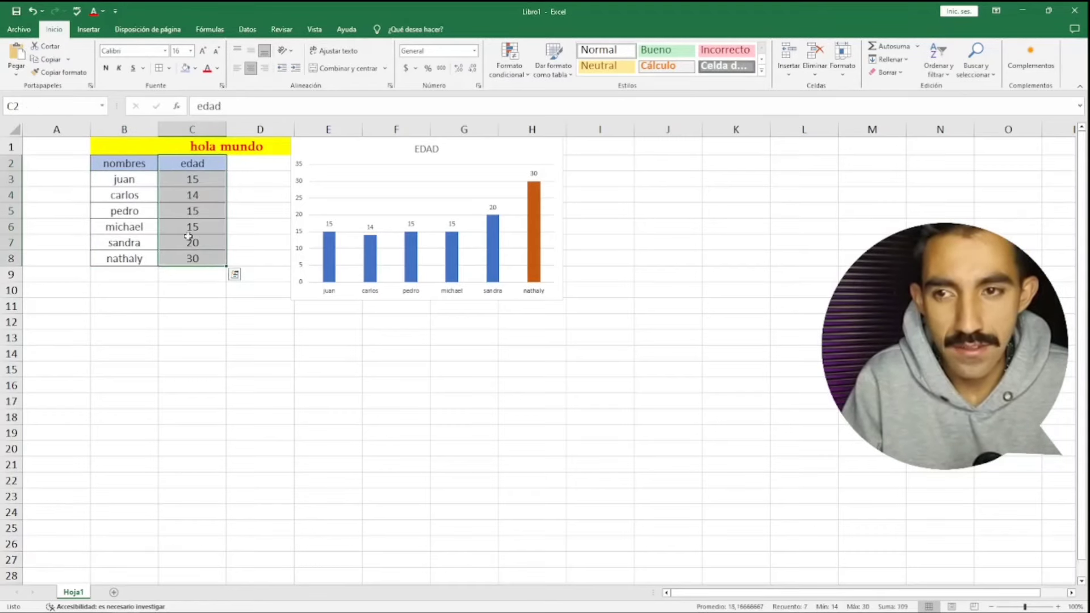
pyautogui.click(58, 108)
pyautogui.write('EDAD')
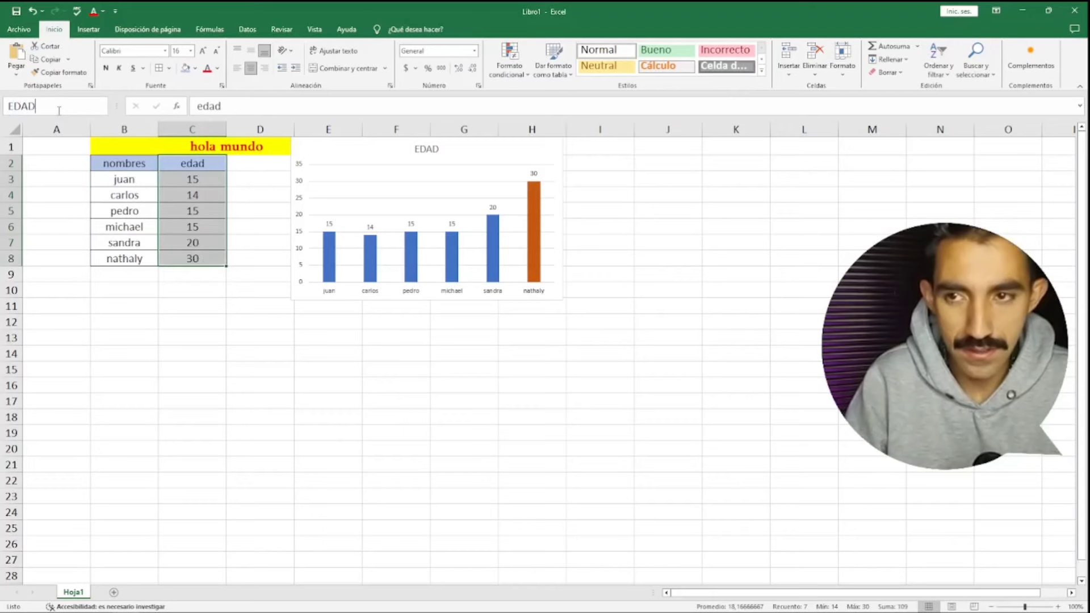
pyautogui.press('Return')
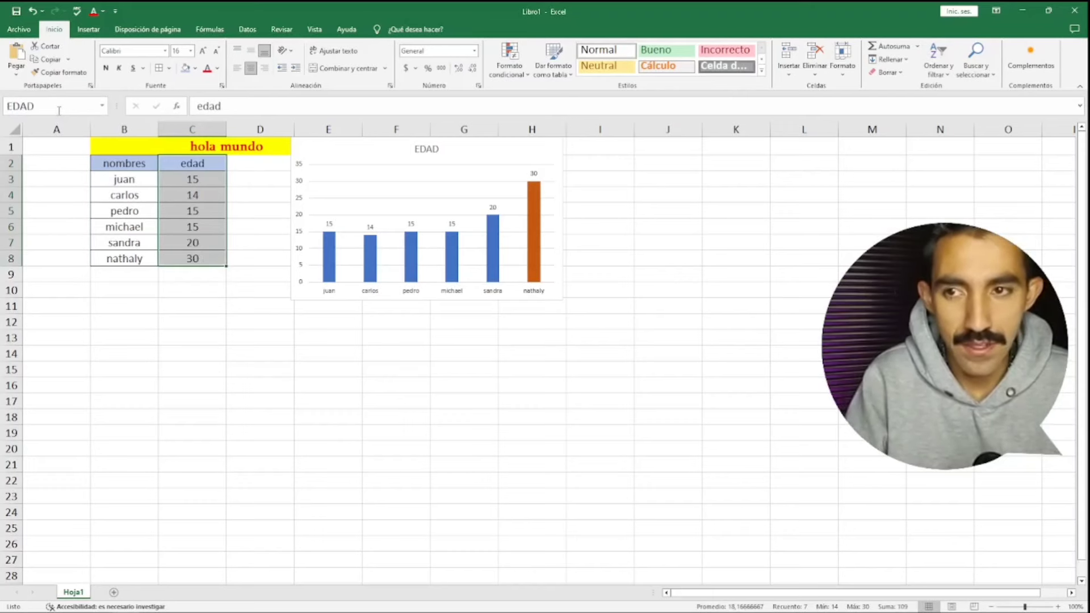
pyautogui.click(258, 356)
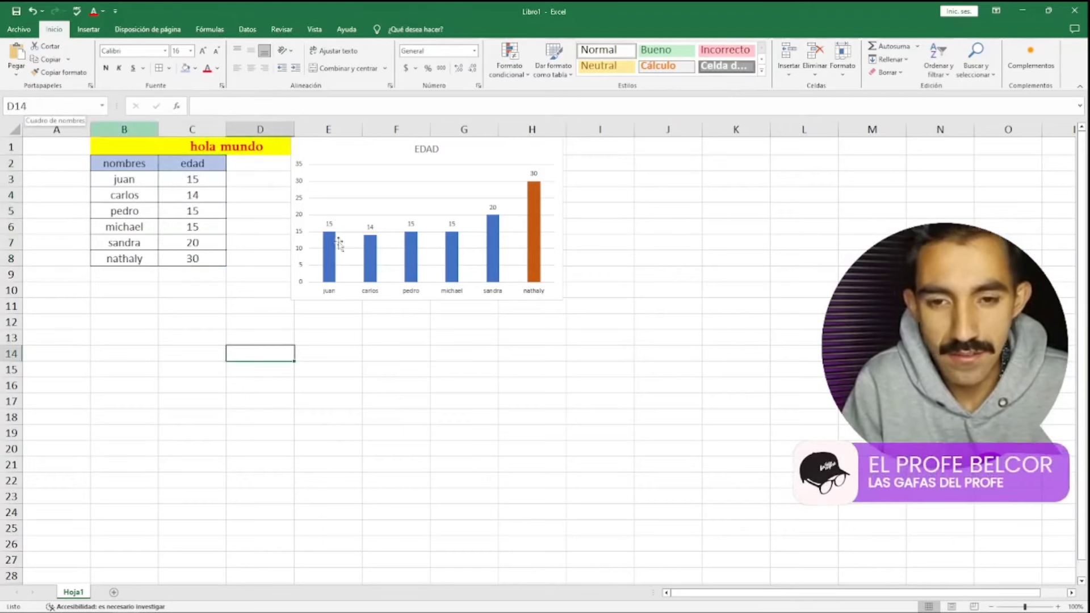
# Jump to the named range NOMBRES and to the named range EDAD to check which cells they cover
pyautogui.click(728, 300)
pyautogui.click(680, 420)
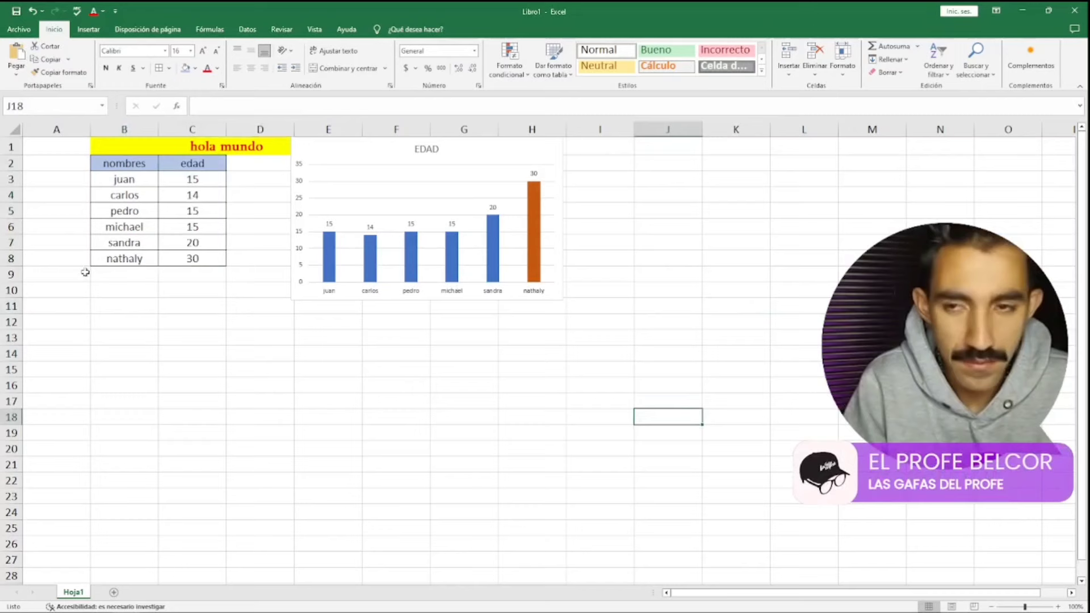
pyautogui.click(103, 107)
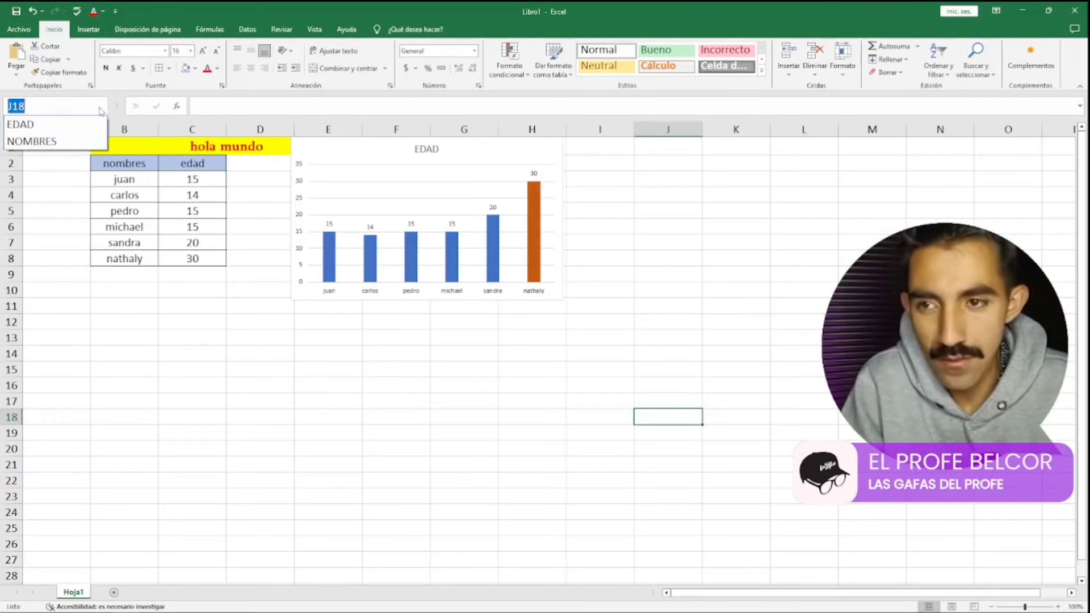
pyautogui.click(45, 145)
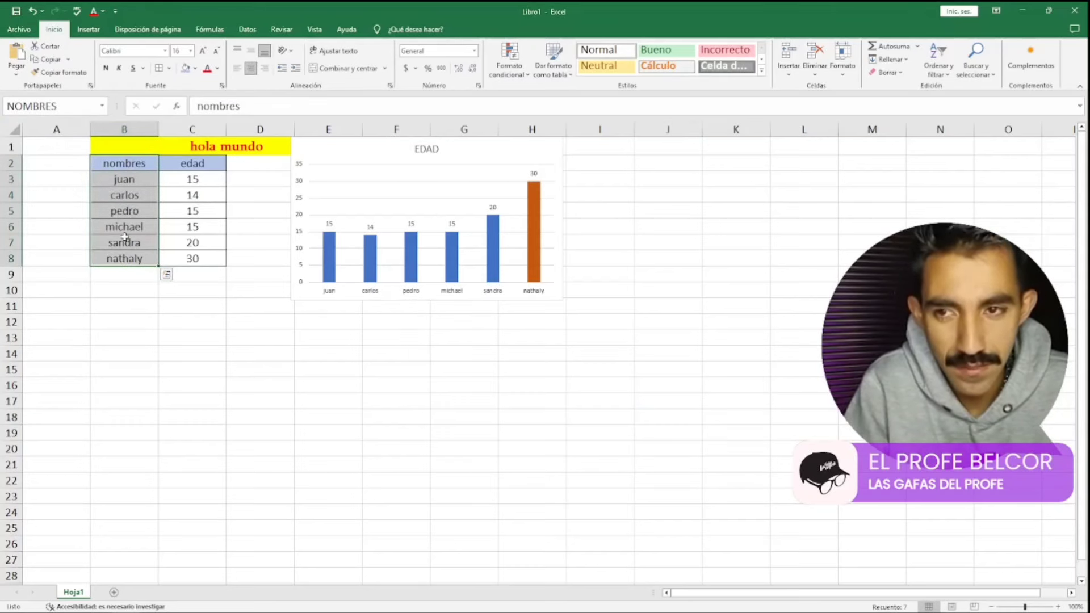
pyautogui.click(103, 107)
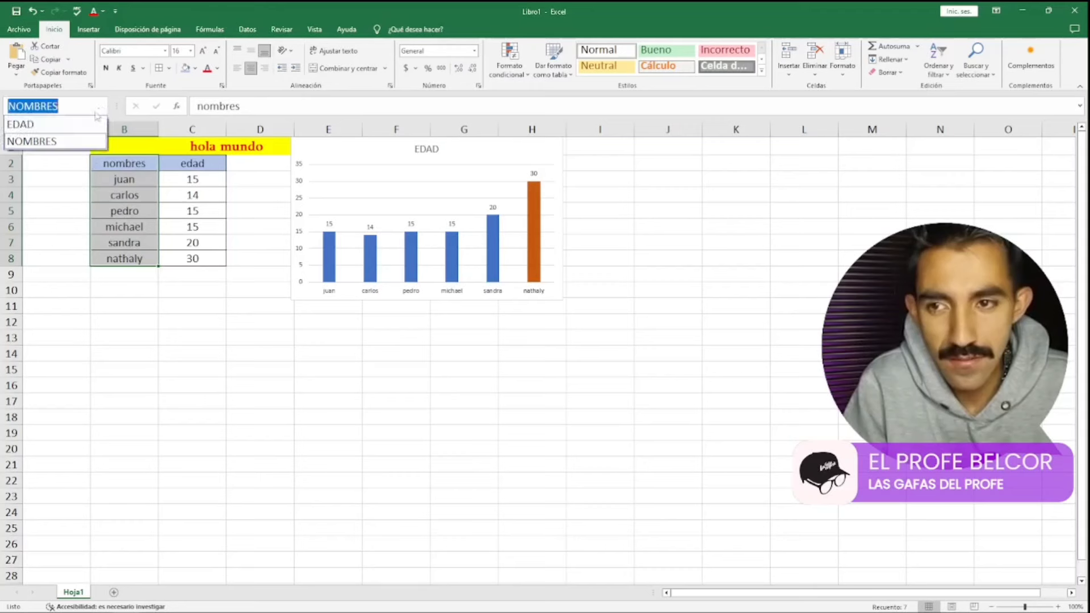
pyautogui.click(34, 127)
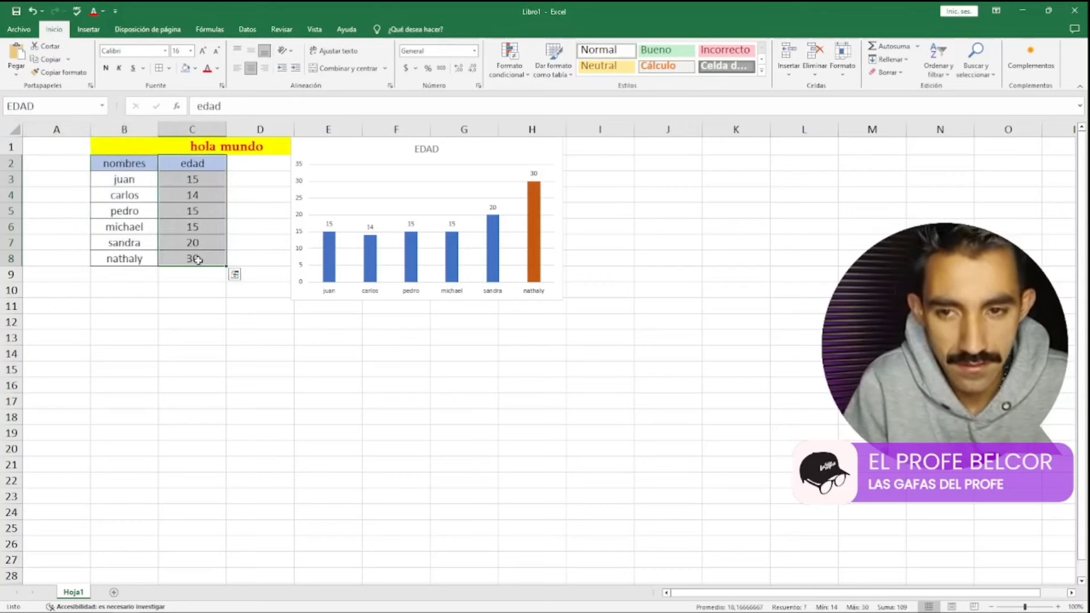
pyautogui.click(253, 341)
pyautogui.moveTo(35, 151); pyautogui.dragTo(1023, 177)
pyautogui.moveTo(1002, 463); pyautogui.dragTo(1015, 574)
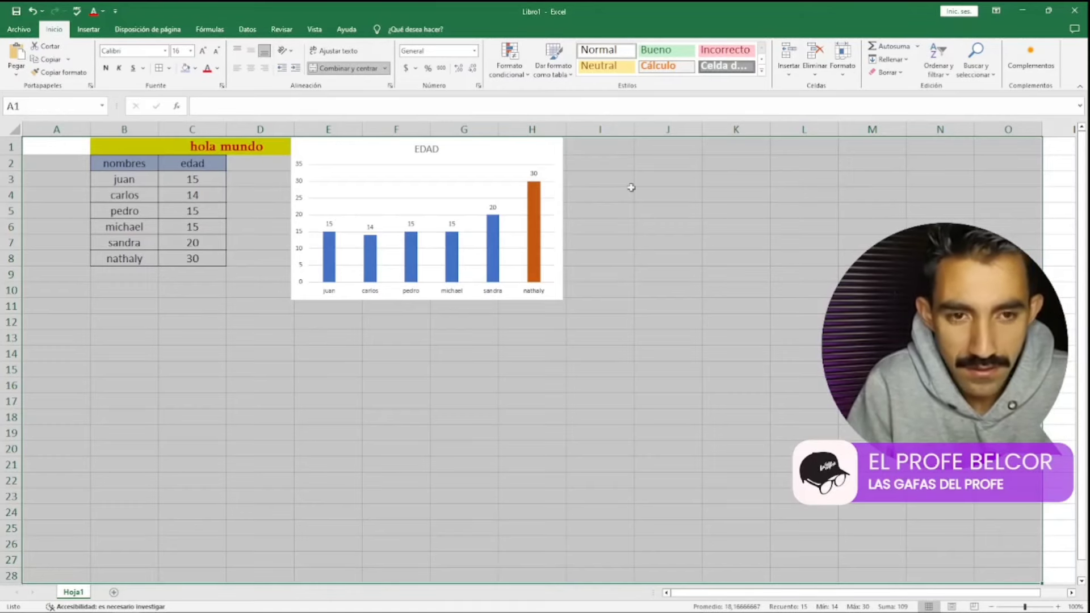
pyautogui.click(136, 322)
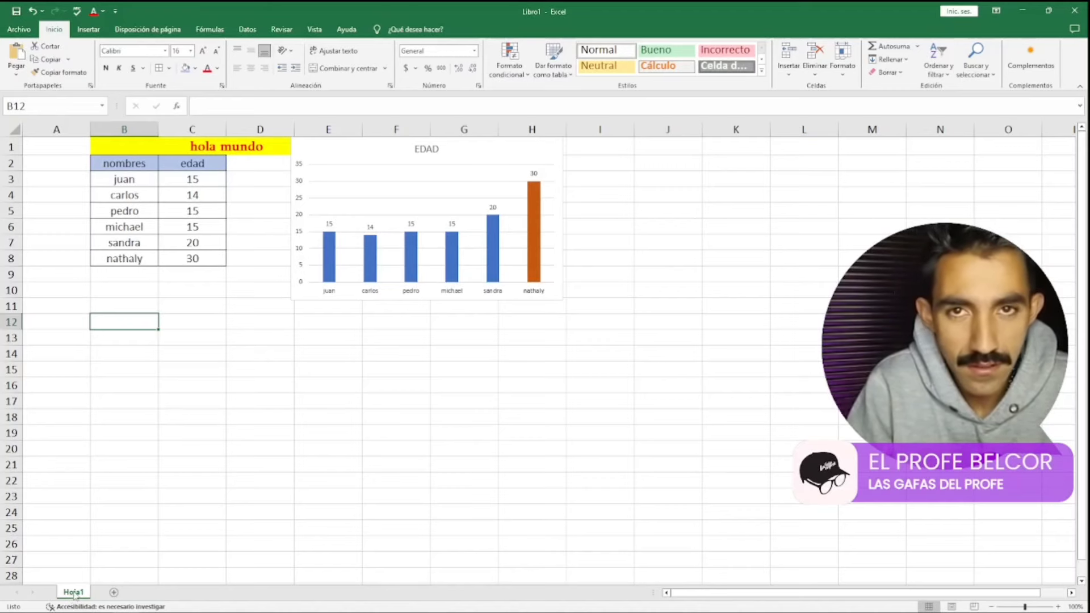
# Add six blank worksheets after Hoja1 and return to Hoja1
pyautogui.click(113, 592)
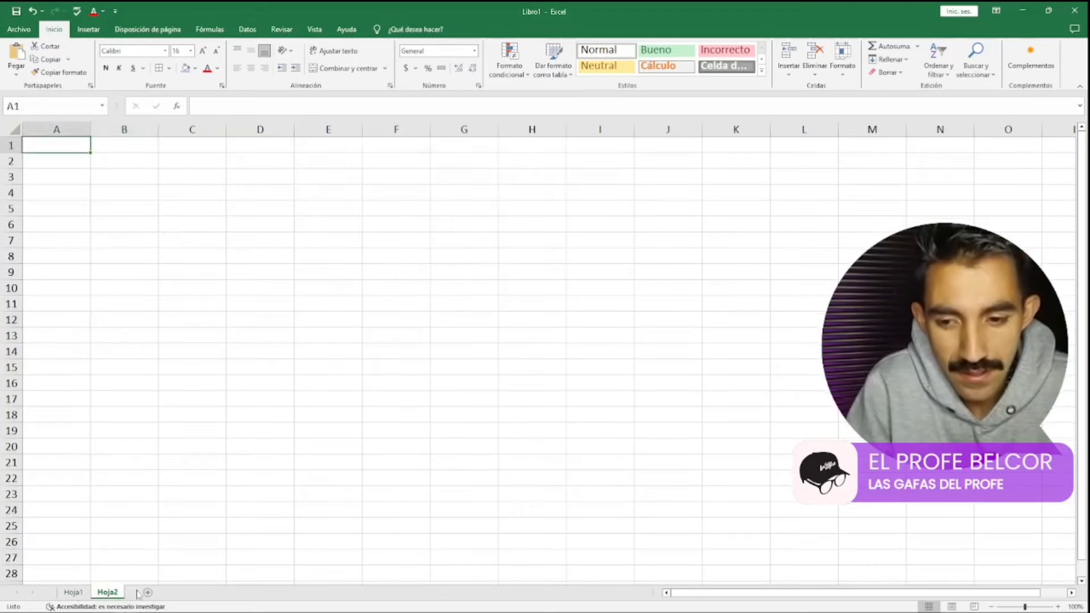
pyautogui.click(148, 593)
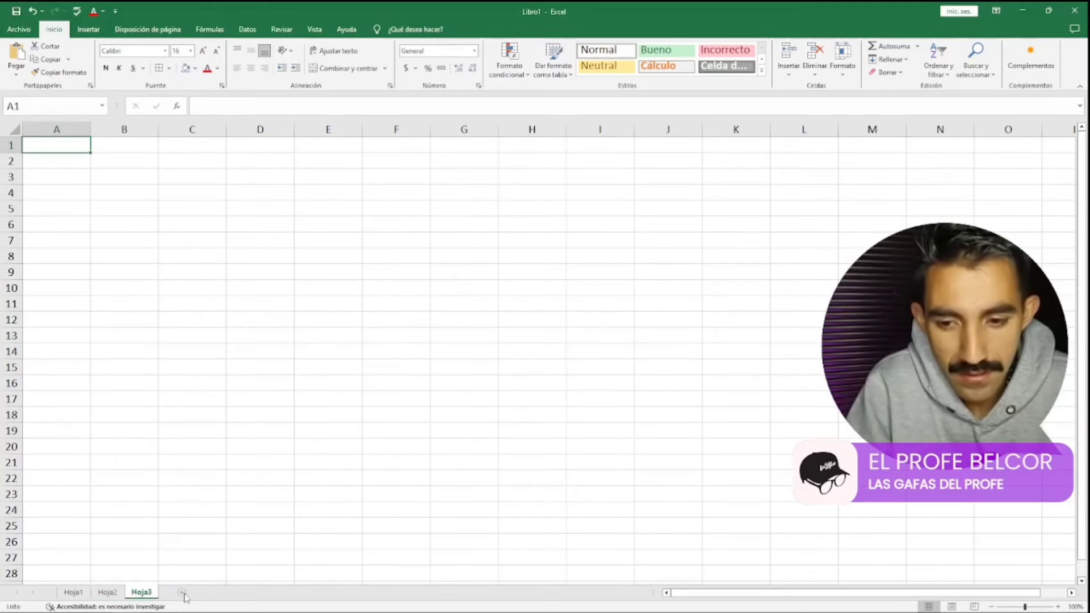
pyautogui.click(183, 593)
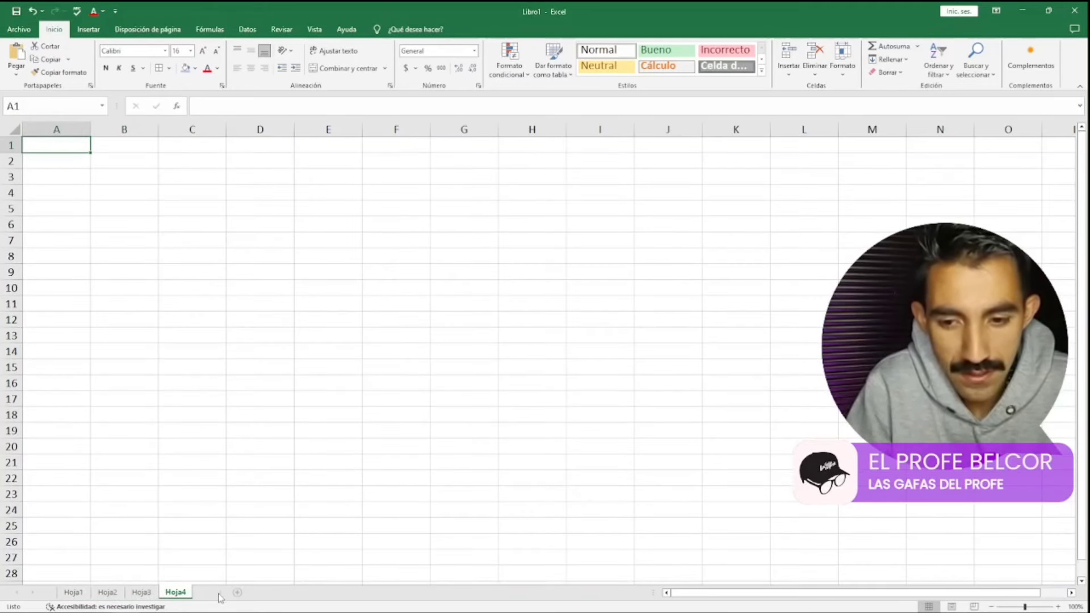
pyautogui.click(239, 594)
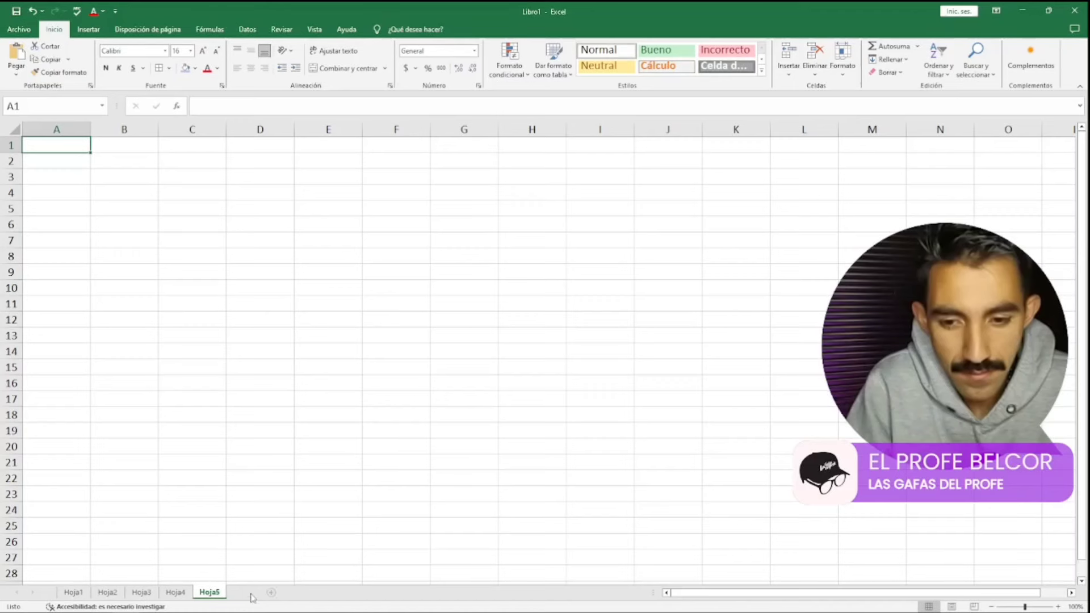
pyautogui.click(271, 594)
pyautogui.click(284, 592)
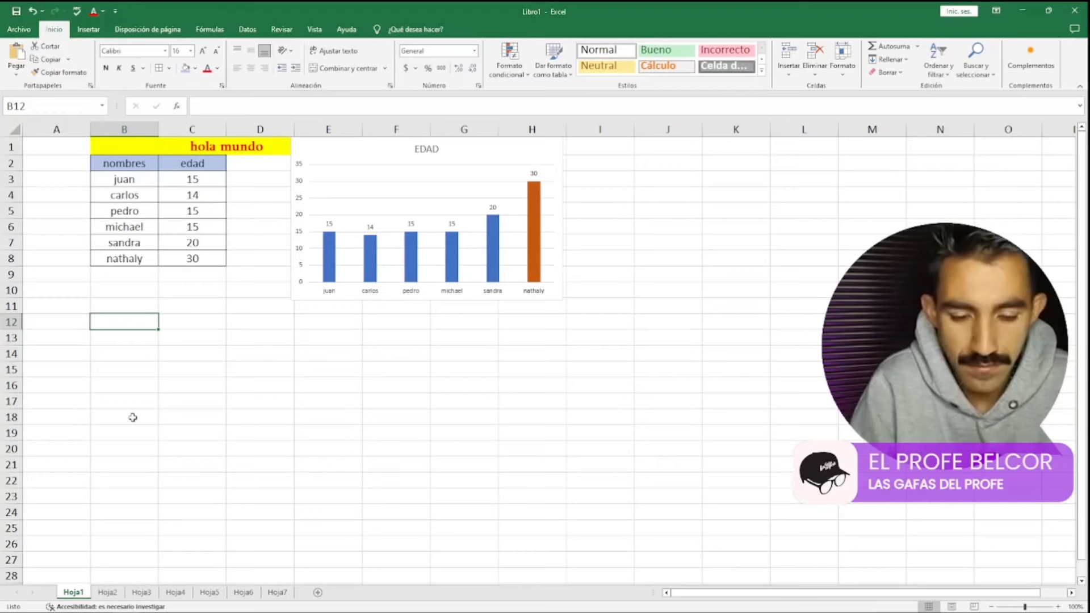
pyautogui.hotkey('ctrl', 'u')
pyautogui.click(133, 418)
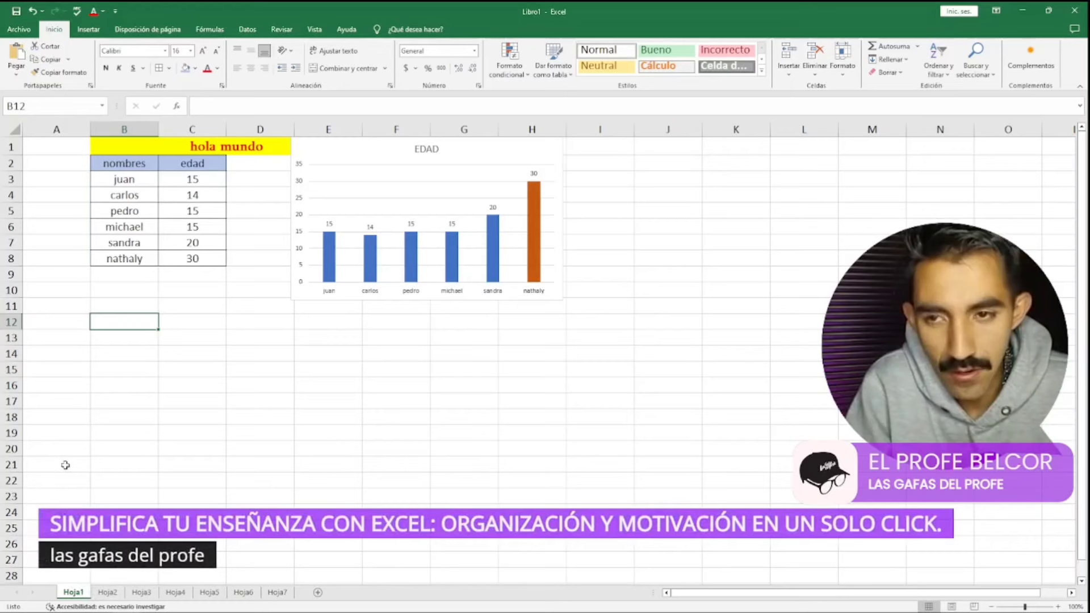
# Look over the names and ages table on Hoja1 and the blank sheet Hoja2, and return to Hoja1
pyautogui.moveTo(124, 258); pyautogui.dragTo(210, 193)
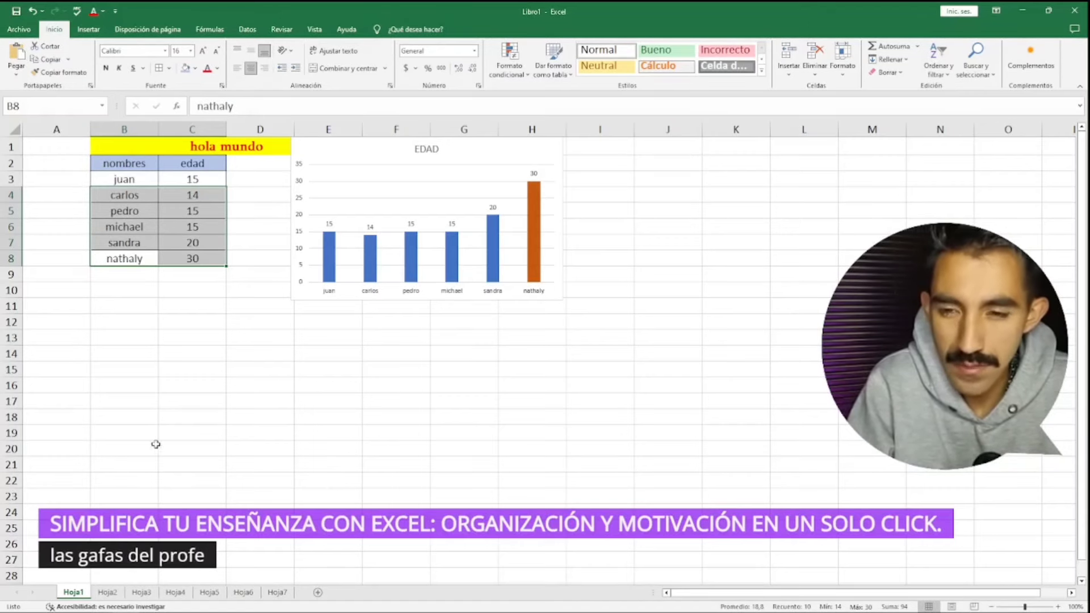
pyautogui.click(166, 421)
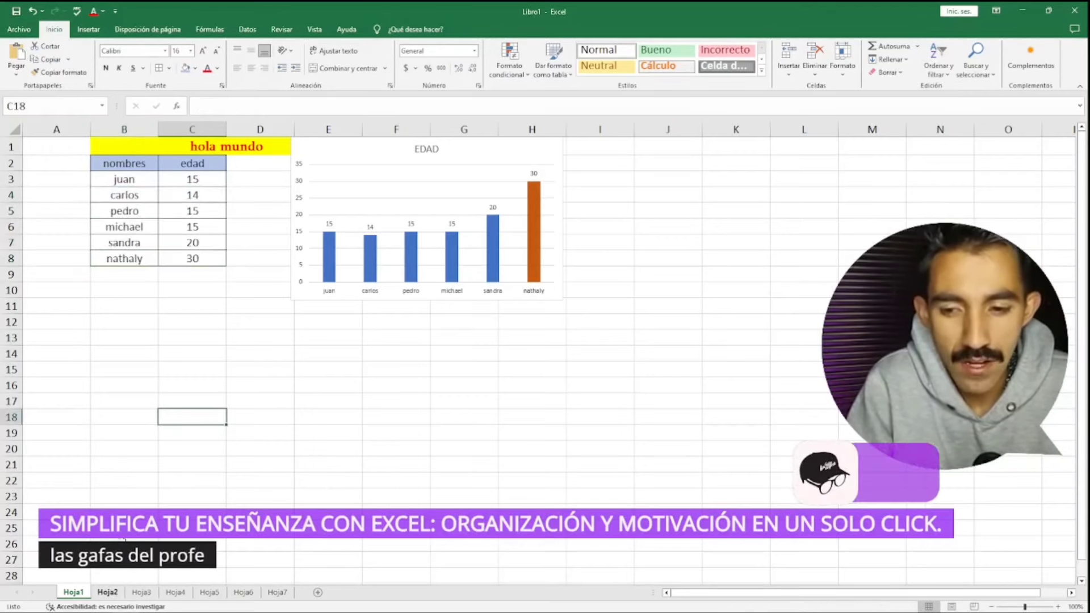
pyautogui.hotkey('ctrl', 'pagedown')
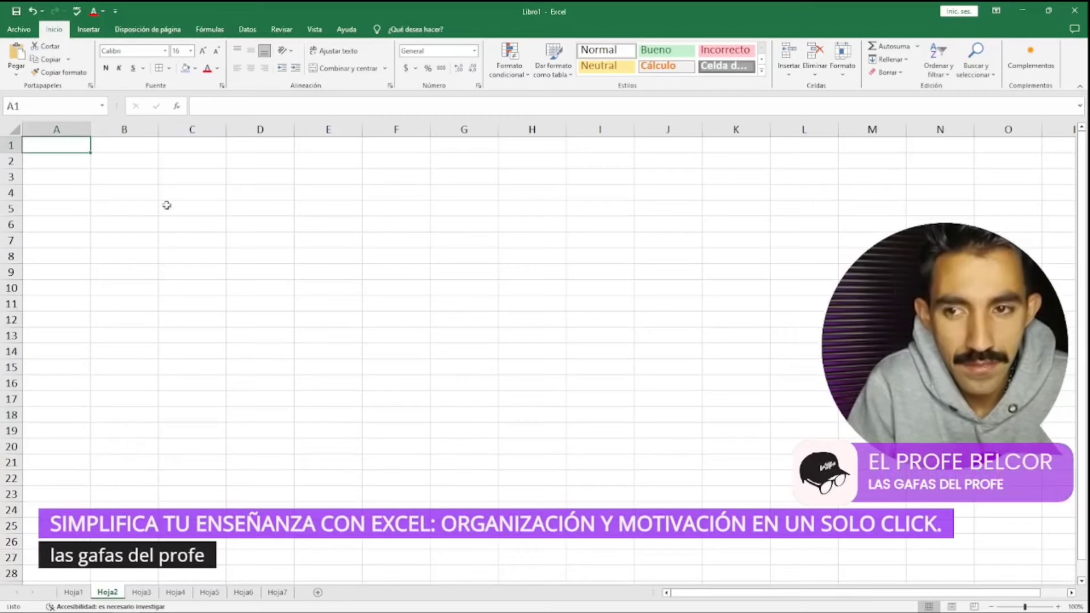
pyautogui.click(114, 175)
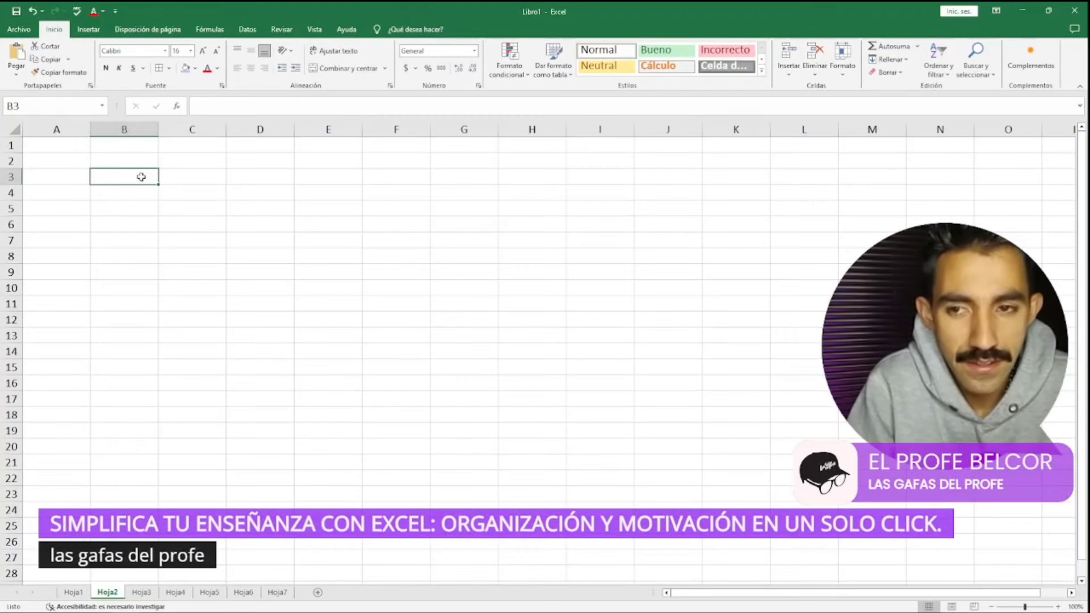
pyautogui.click(131, 351)
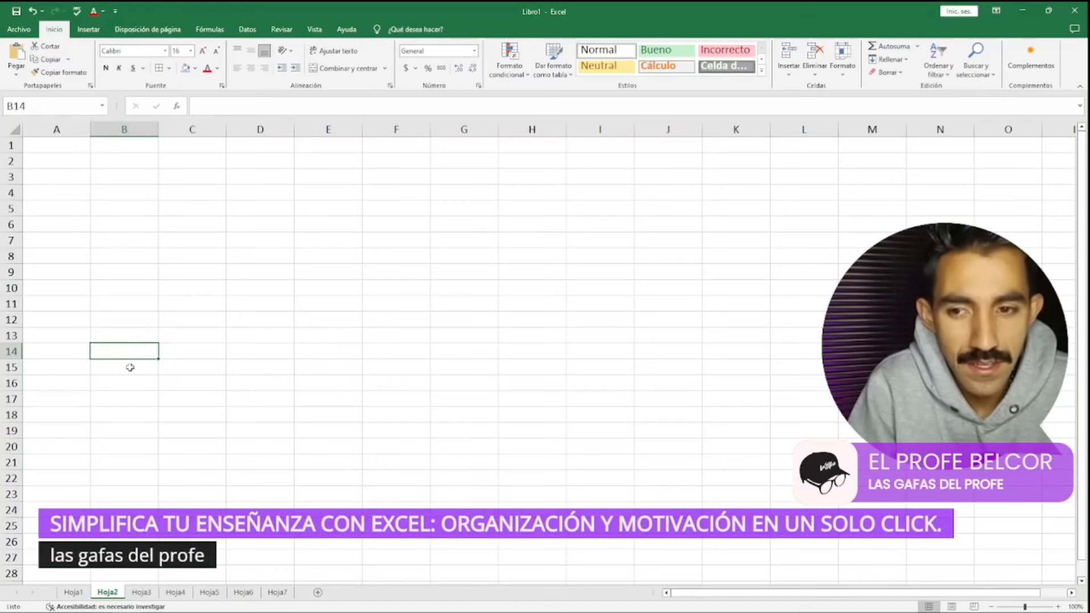
pyautogui.click(130, 368)
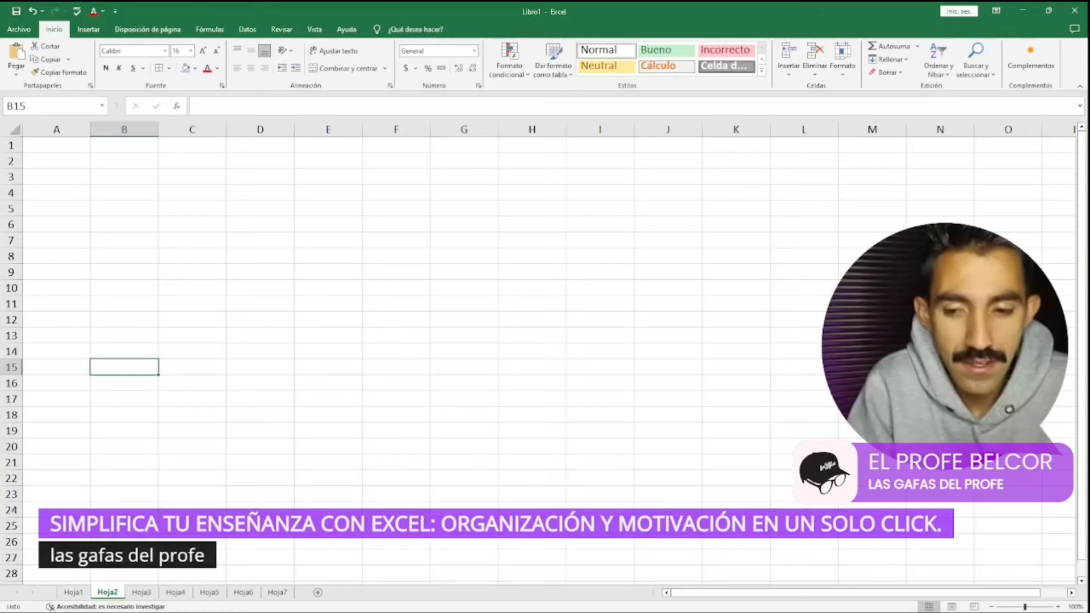
pyautogui.click(130, 557)
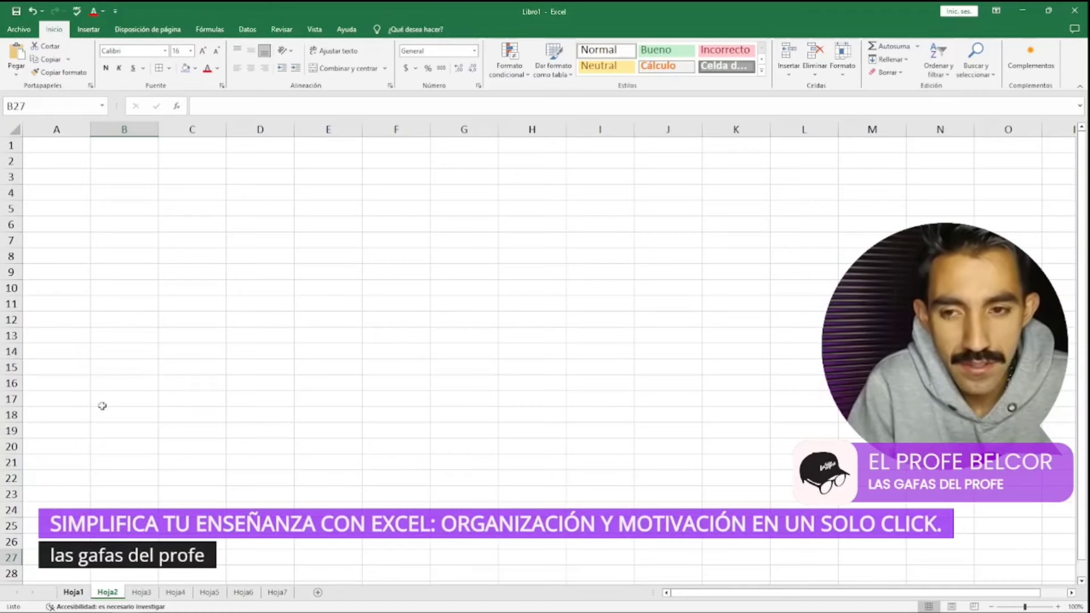
pyautogui.click(74, 592)
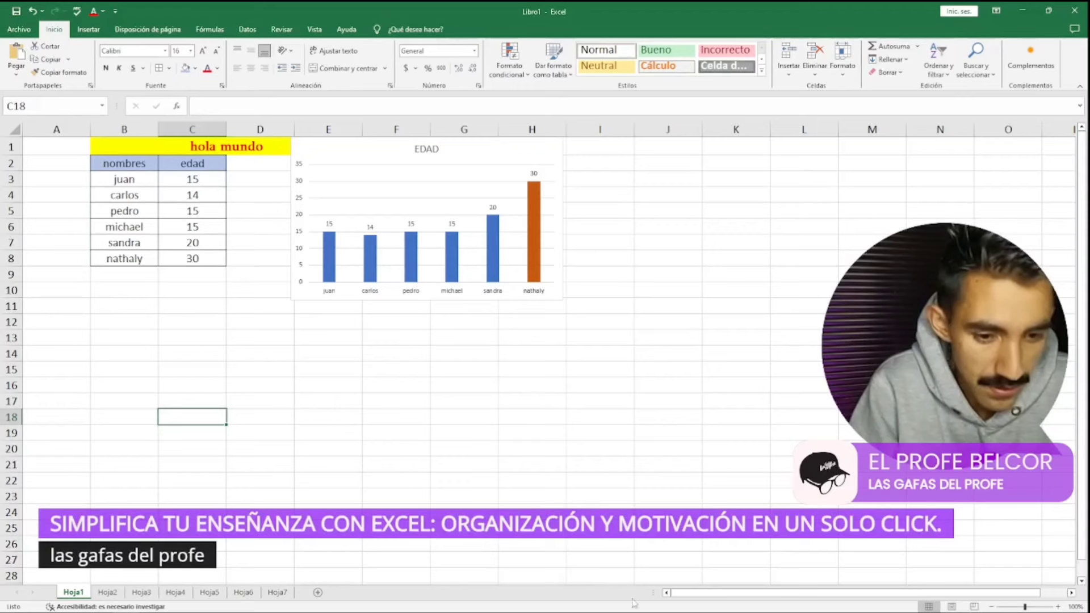
# View the status bar's customization options and close them
pyautogui.rightClick(617, 607)
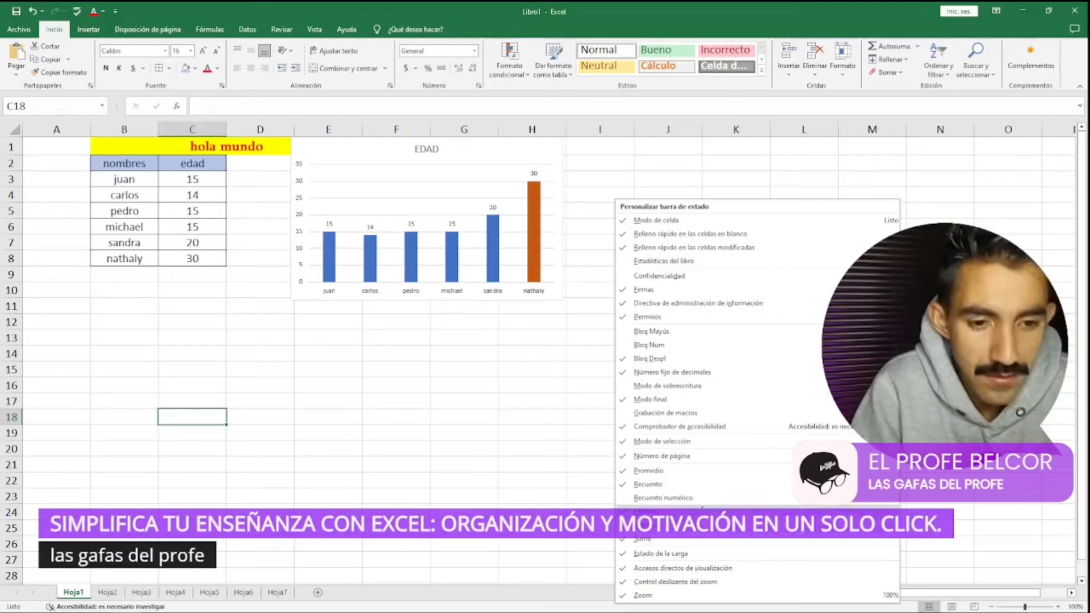
pyautogui.click(392, 380)
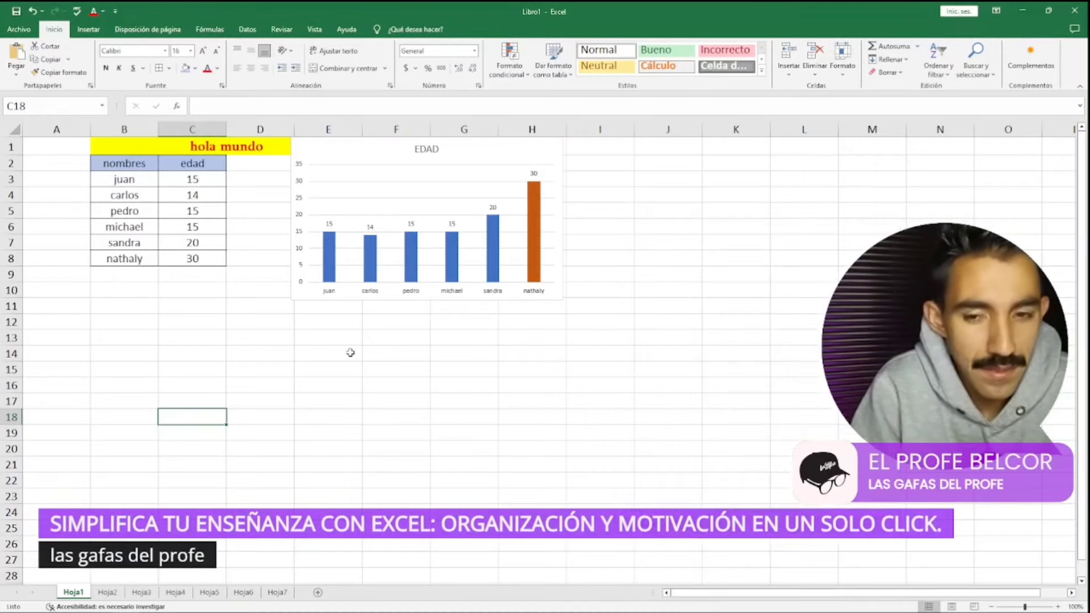
pyautogui.click(193, 351)
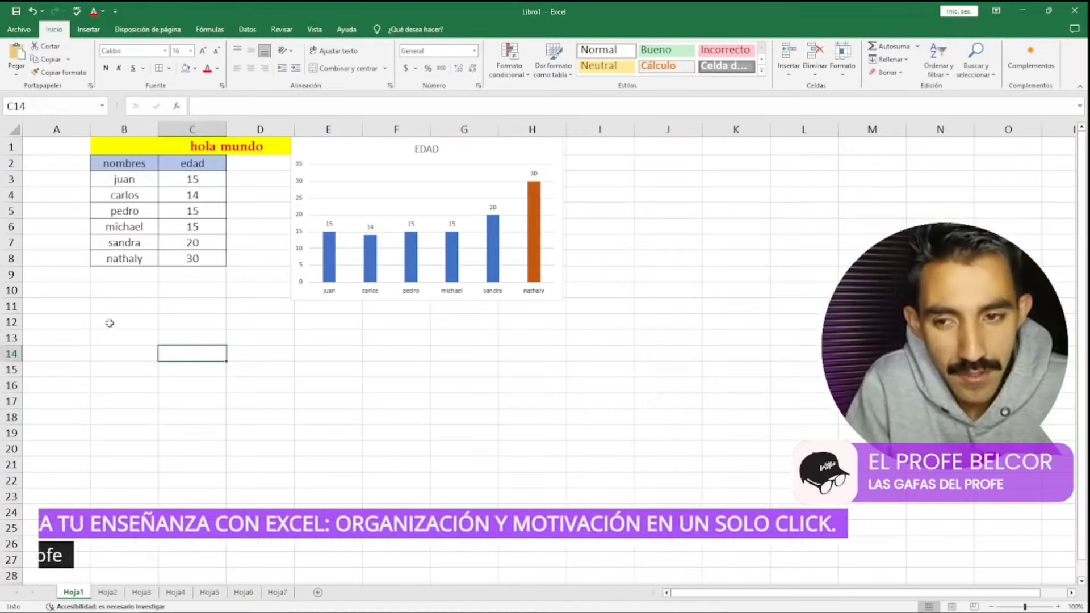
# Insert the SUMA function in cell B12 from the recently used functions
pyautogui.click(136, 317)
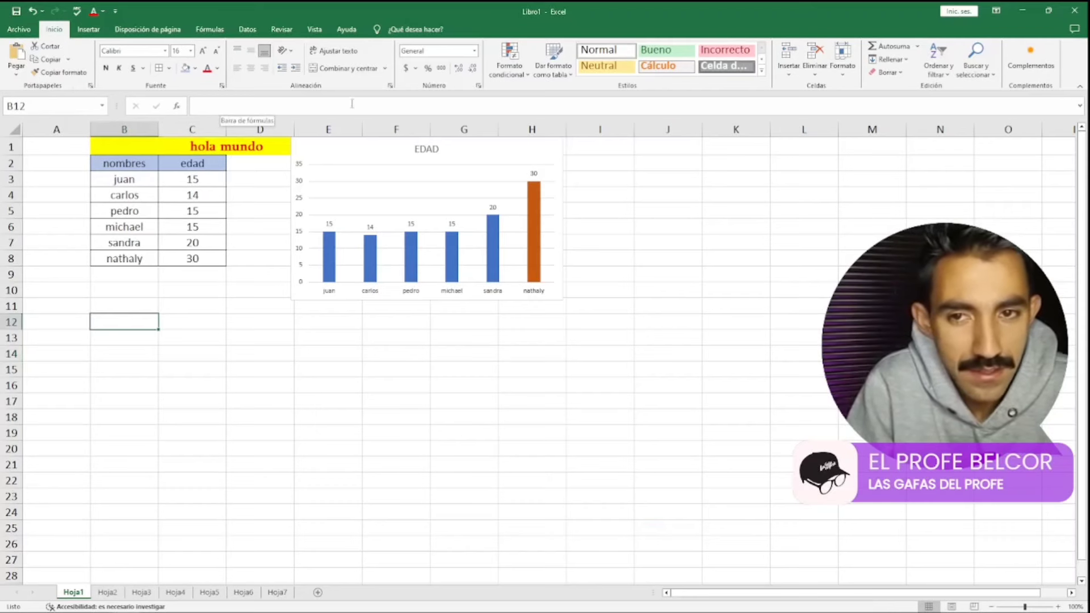
pyautogui.click(464, 104)
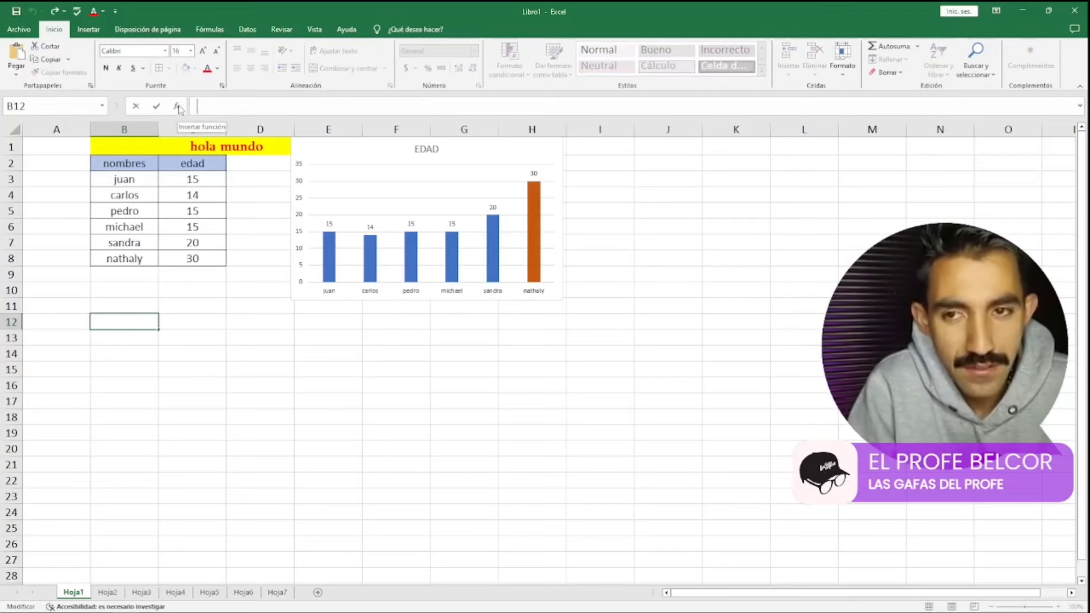
pyautogui.click(177, 107)
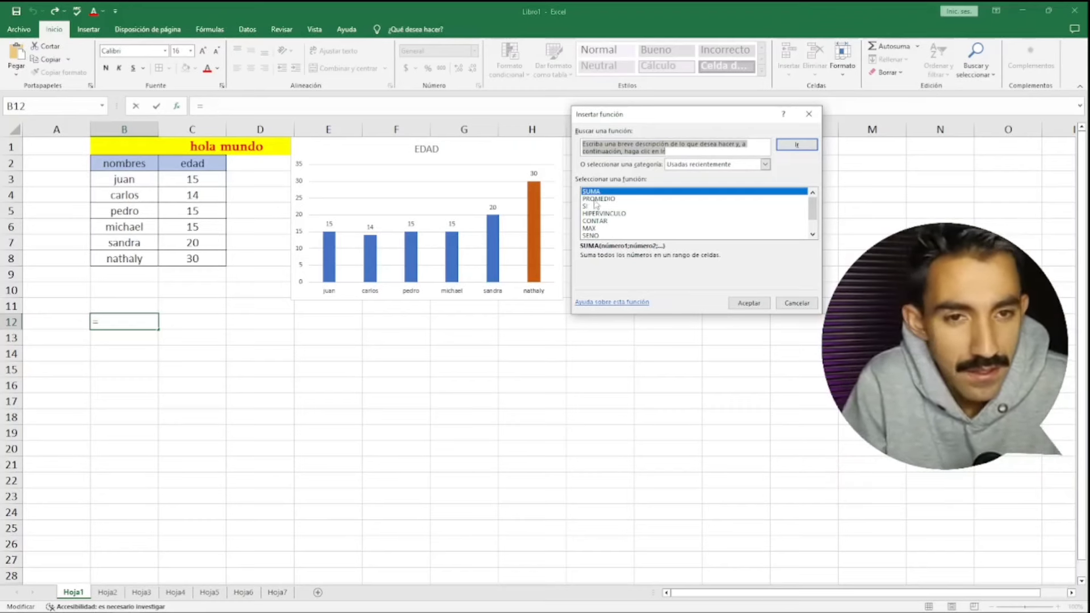
pyautogui.moveTo(673, 117); pyautogui.dragTo(489, 216)
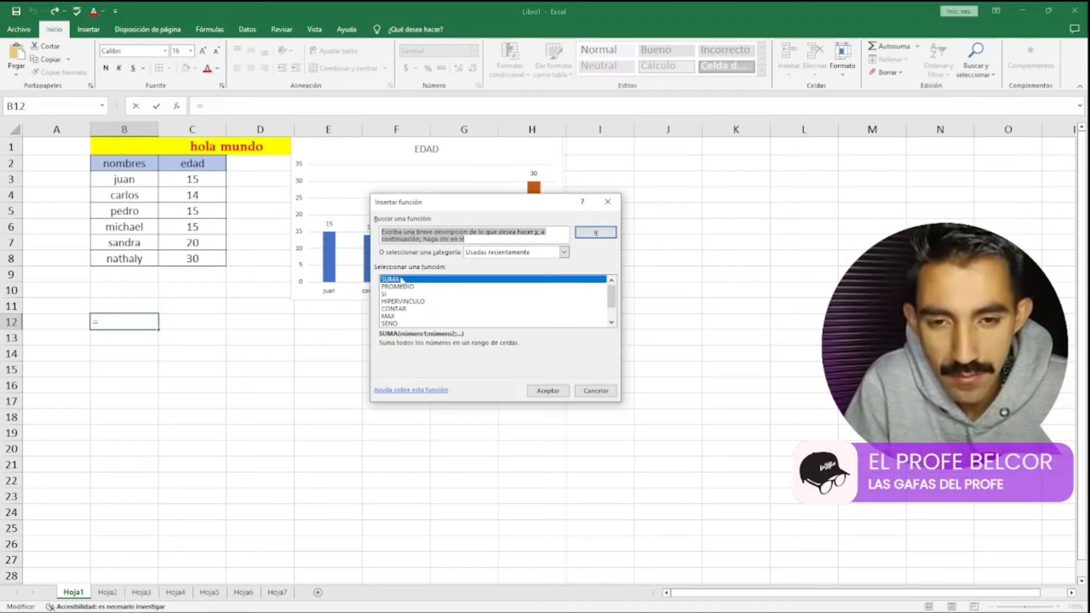
pyautogui.click(548, 391)
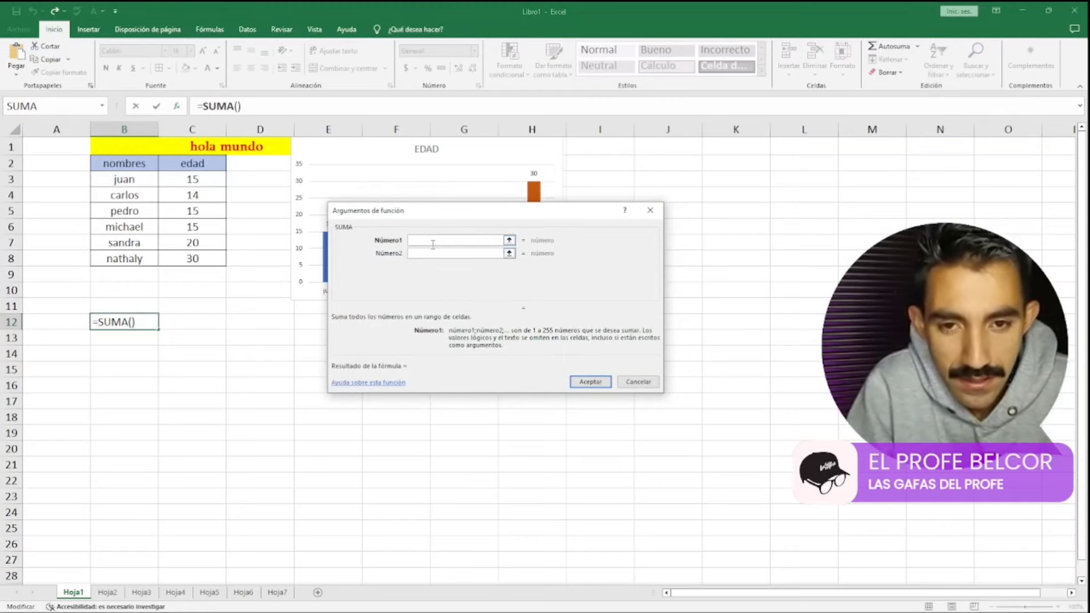
# Set the first and second arguments of the SUMA function to 12 each
pyautogui.write('12')
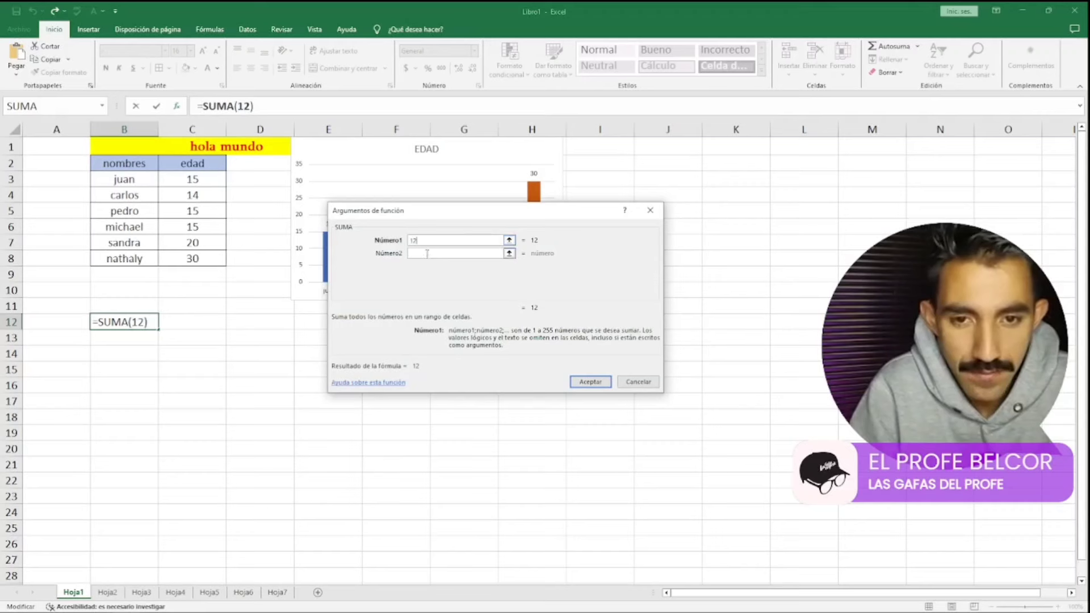
pyautogui.click(413, 252)
pyautogui.write('111111112')
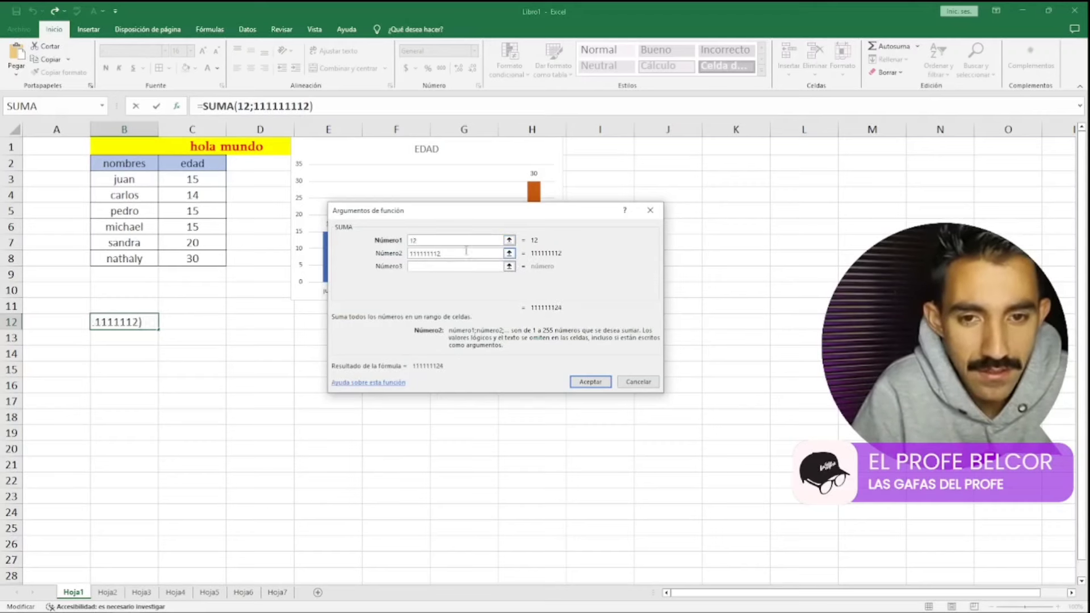
pyautogui.moveTo(466, 251); pyautogui.dragTo(300, 252)
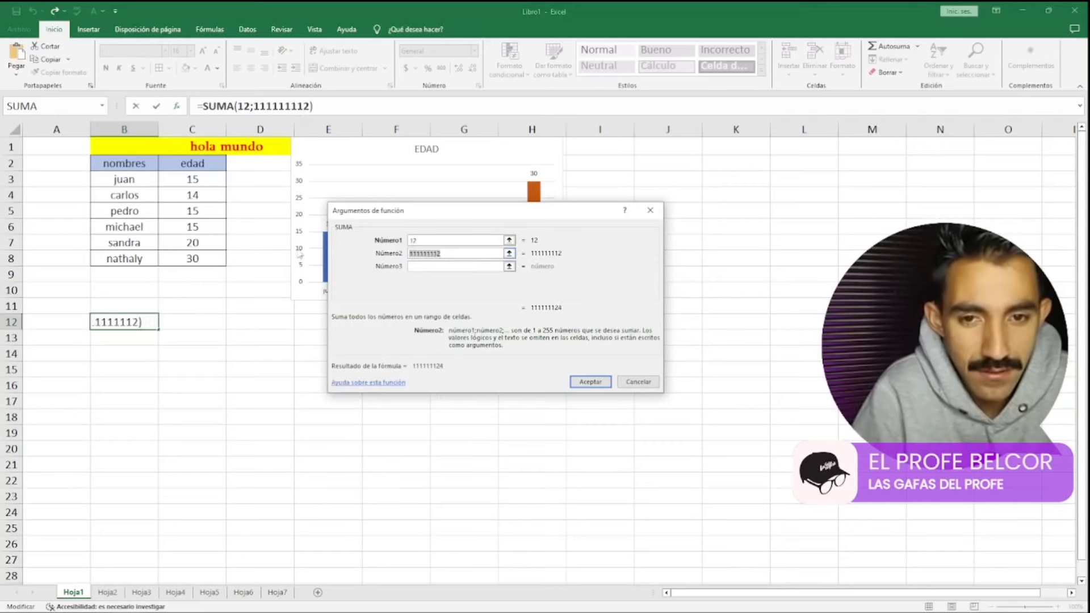
pyautogui.write('12')
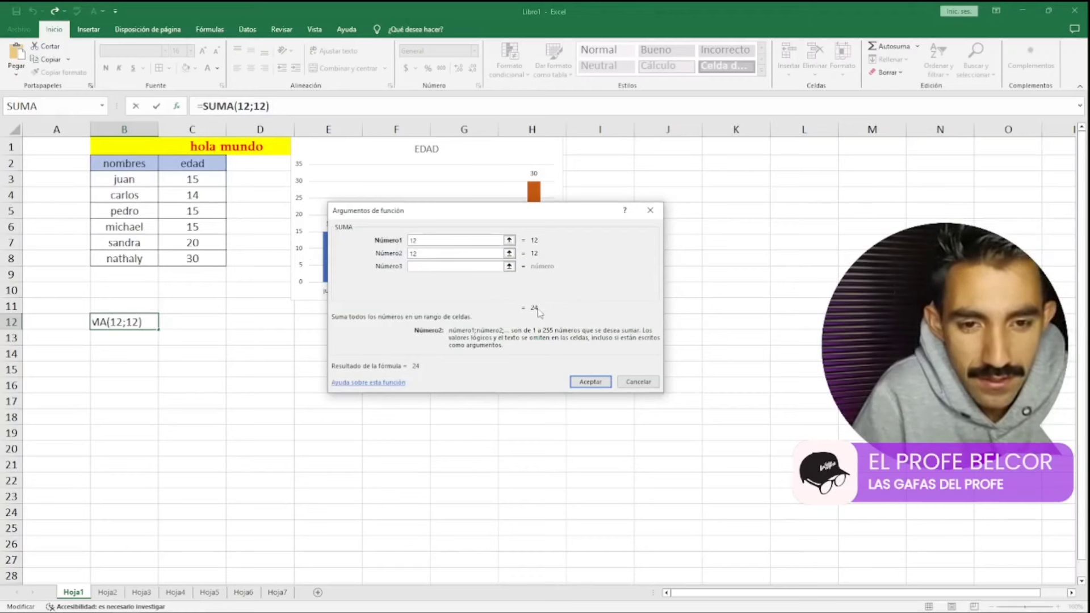
# Set the third SUMA argument to 12 and complete the function in cell B12
pyautogui.click(429, 266)
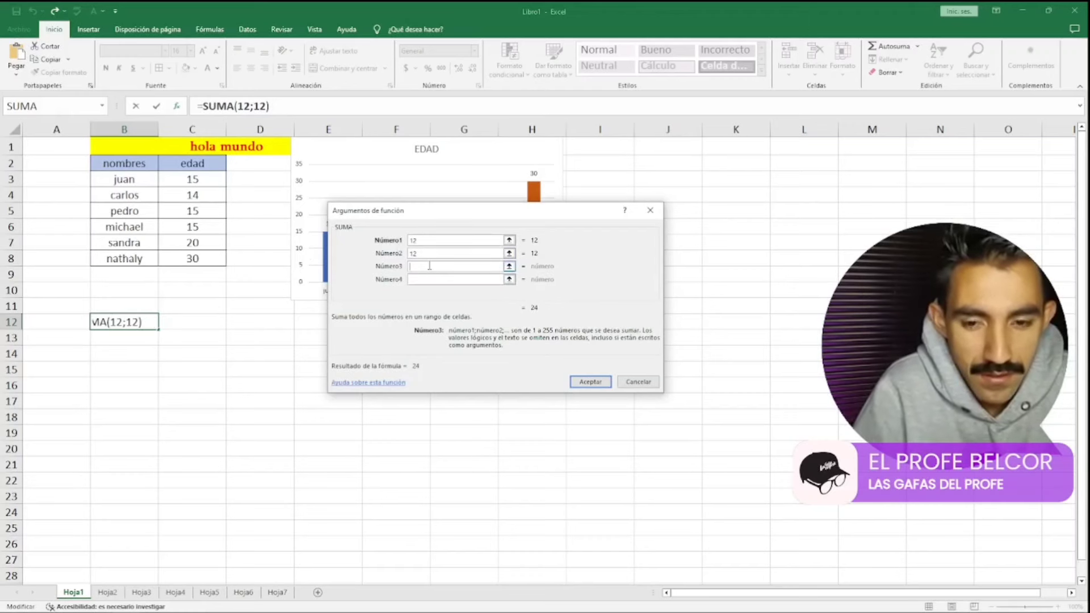
pyautogui.write('A')
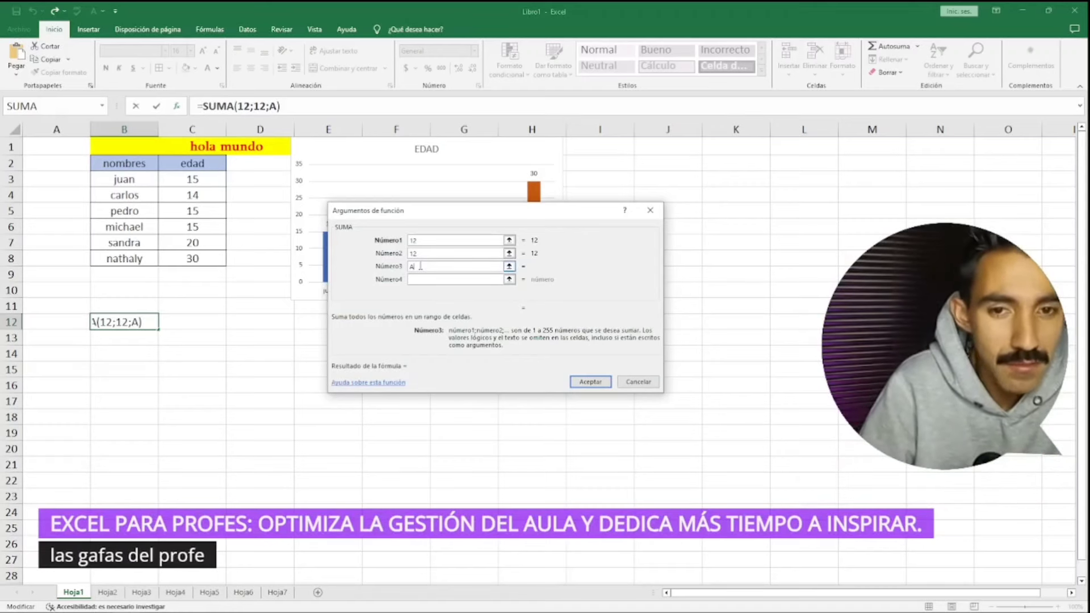
pyautogui.press('BackSpace')
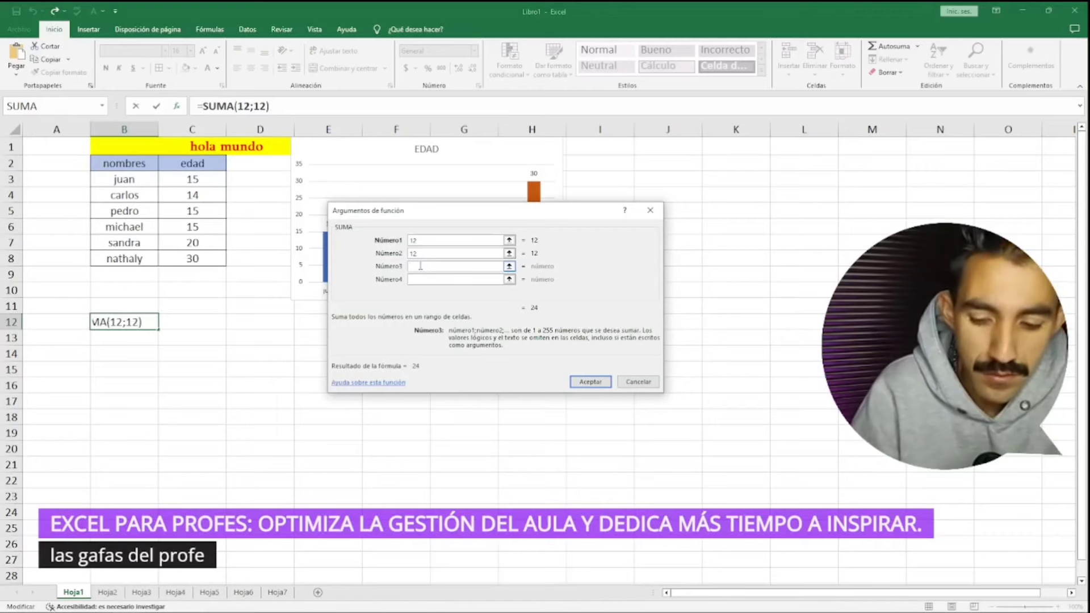
pyautogui.write('12')
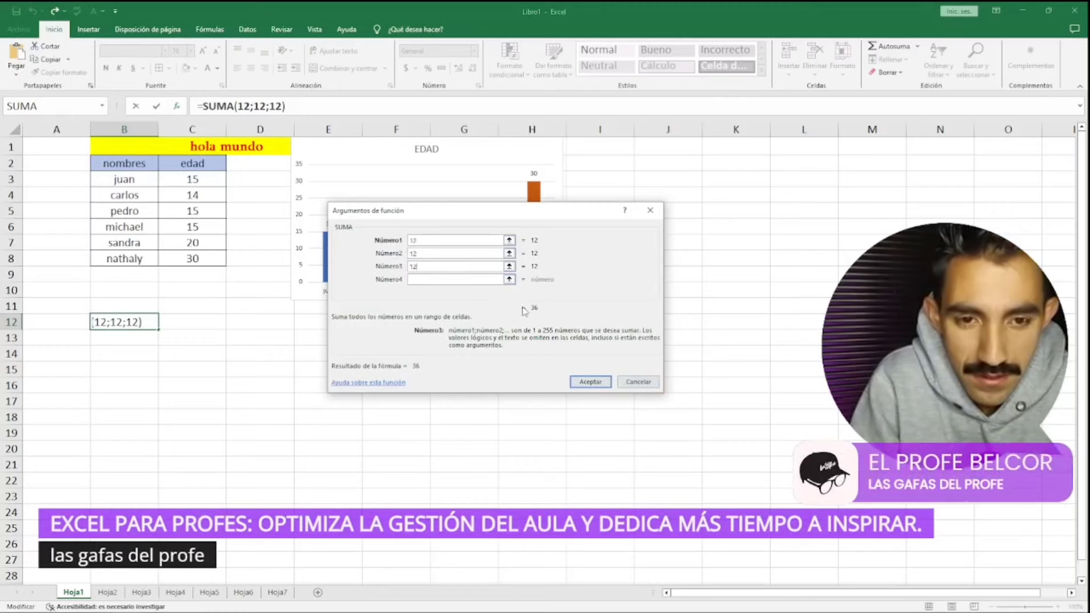
pyautogui.moveTo(522, 308); pyautogui.dragTo(547, 307)
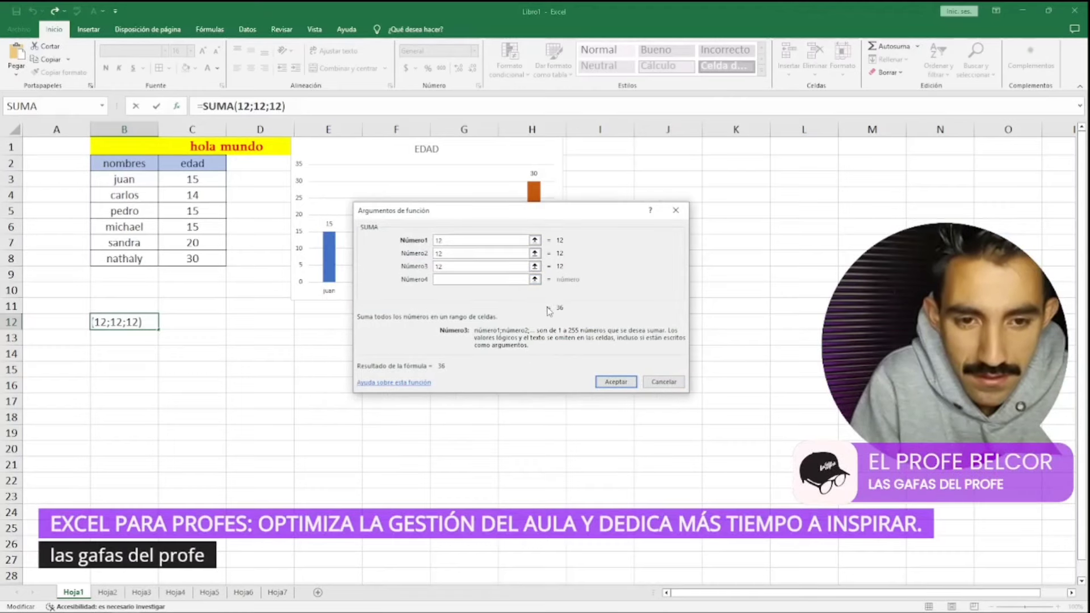
pyautogui.click(617, 382)
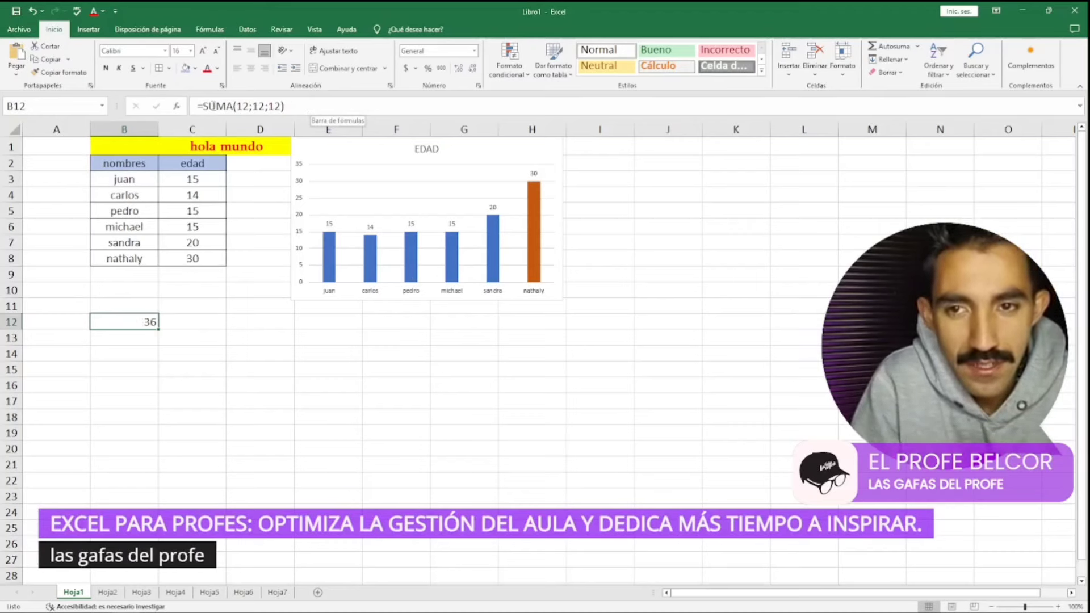
# Examine the SUMA formula behind the result in cell B12
pyautogui.click(304, 106)
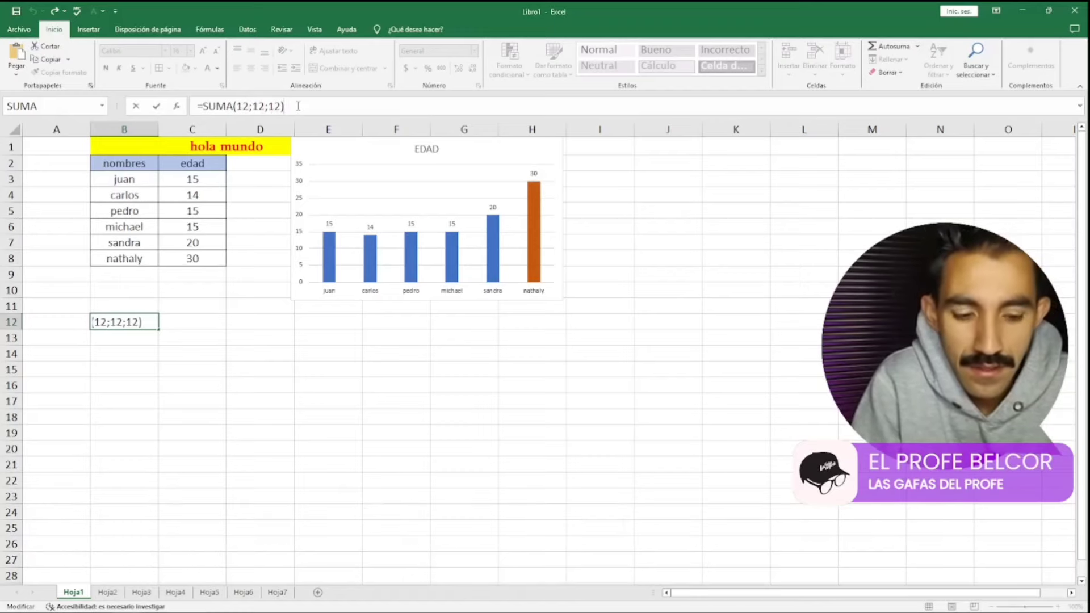
pyautogui.press('Return')
pyautogui.click(146, 320)
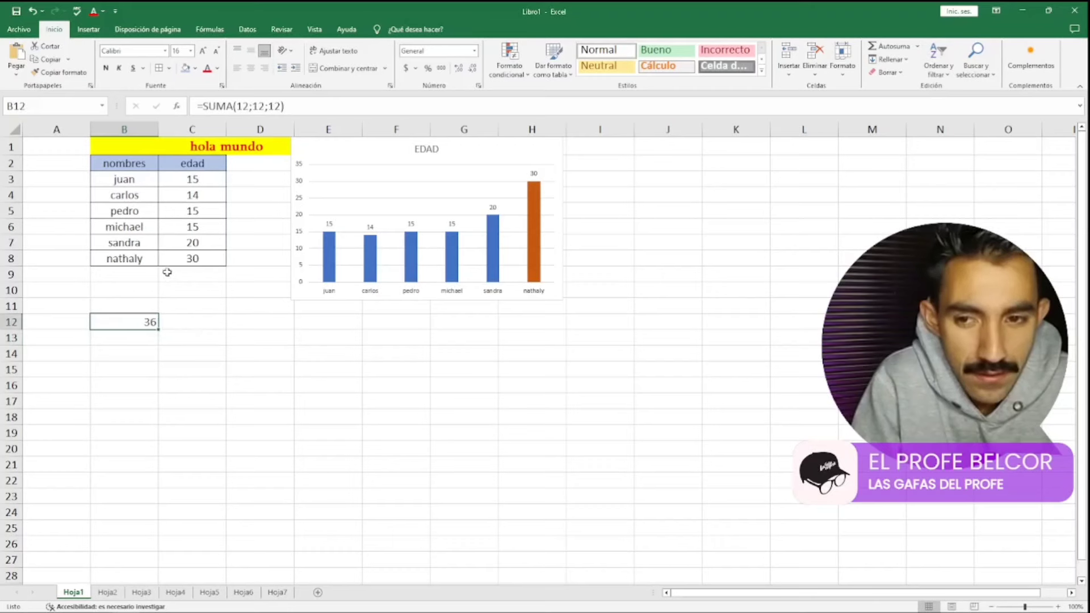
# Add up the ages in cells C3 to C8 with AutoSum, placing the total in C9
pyautogui.click(193, 271)
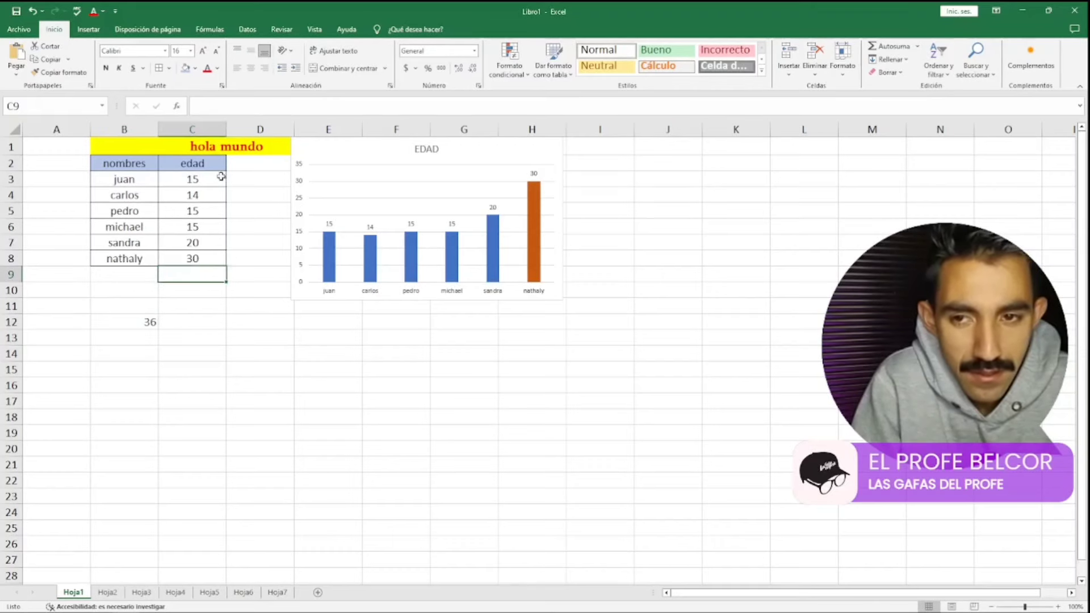
pyautogui.moveTo(212, 178); pyautogui.dragTo(200, 262)
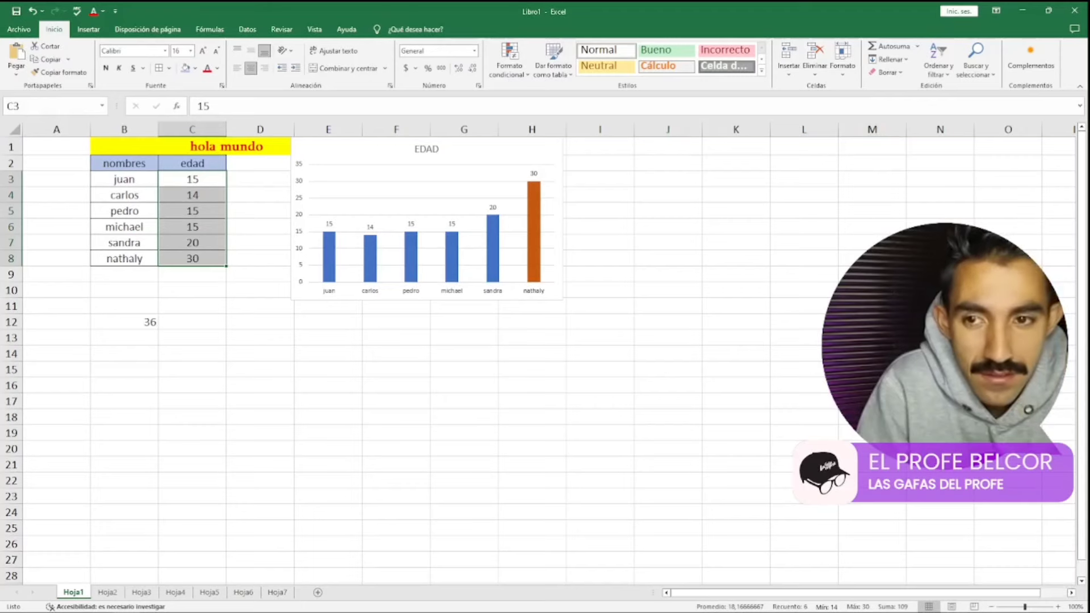
pyautogui.click(181, 277)
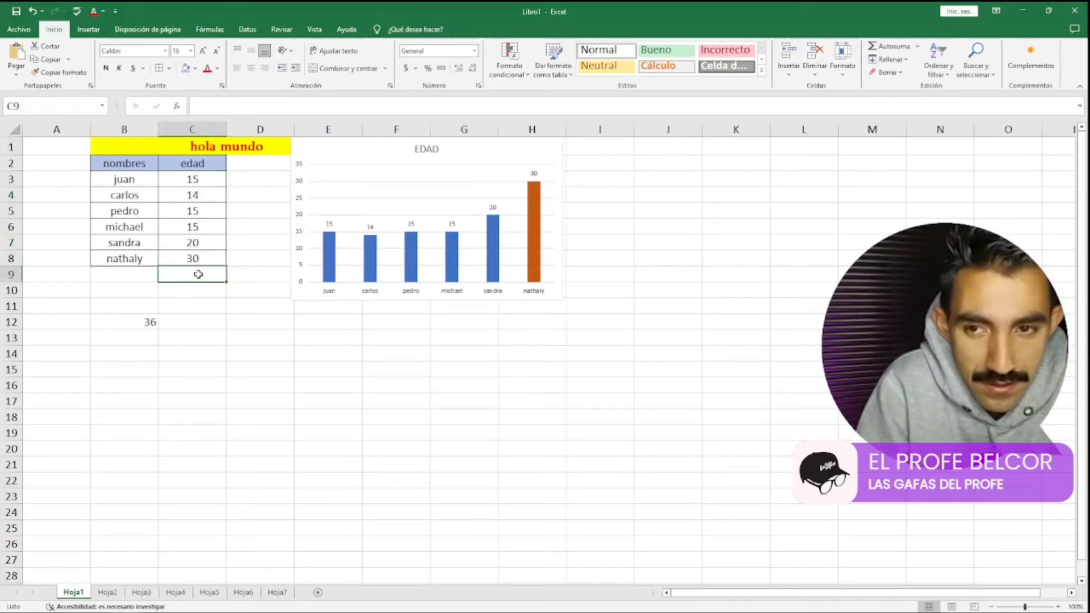
pyautogui.moveTo(195, 179); pyautogui.dragTo(207, 259)
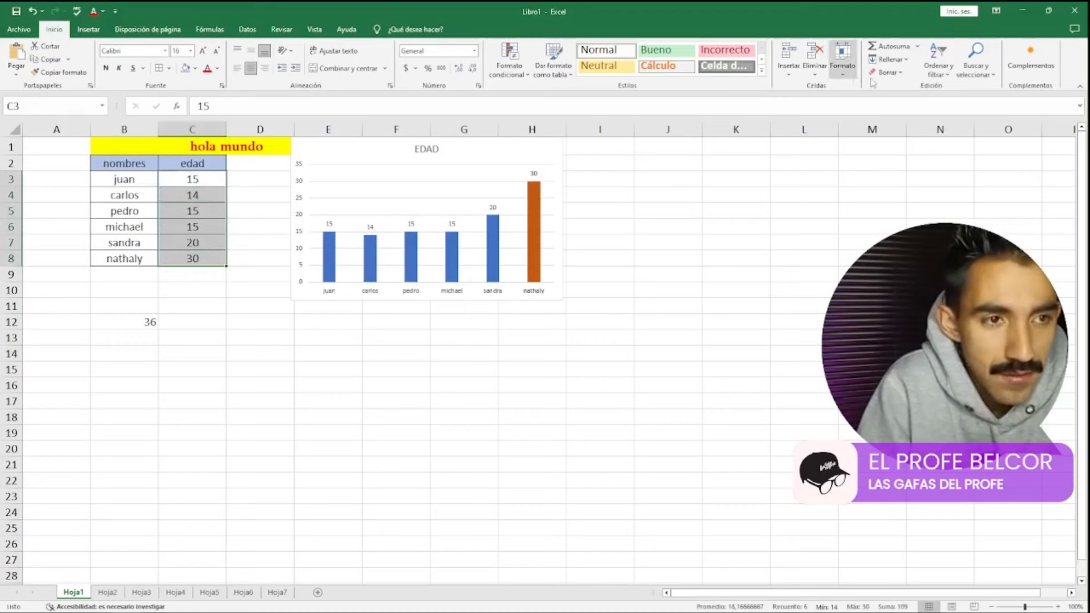
pyautogui.click(894, 50)
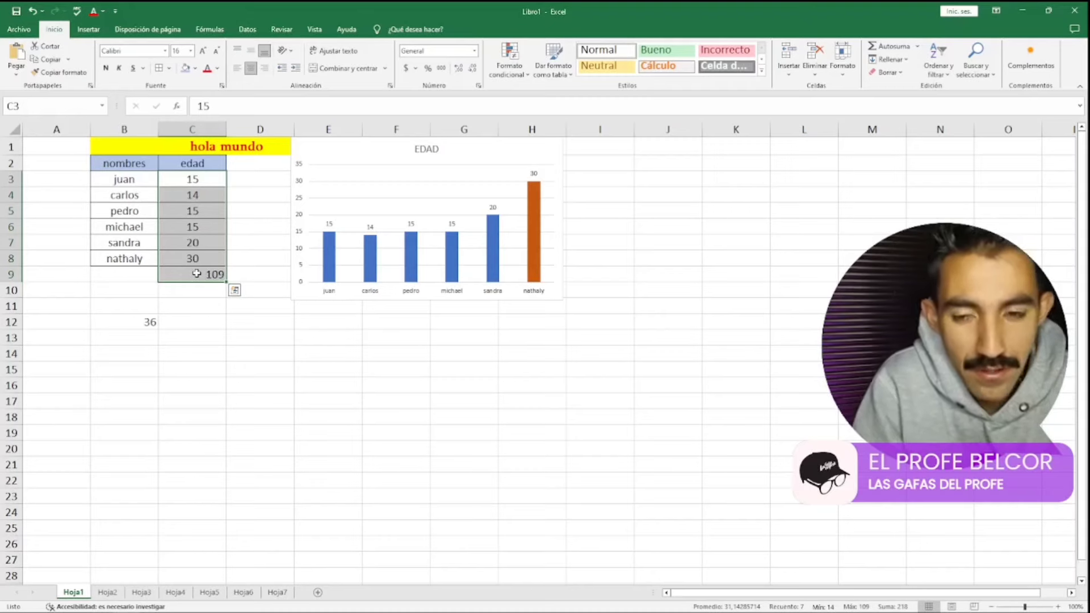
# Examine the SUMA formula and its cell range behind the total in cell C9
pyautogui.click(196, 274)
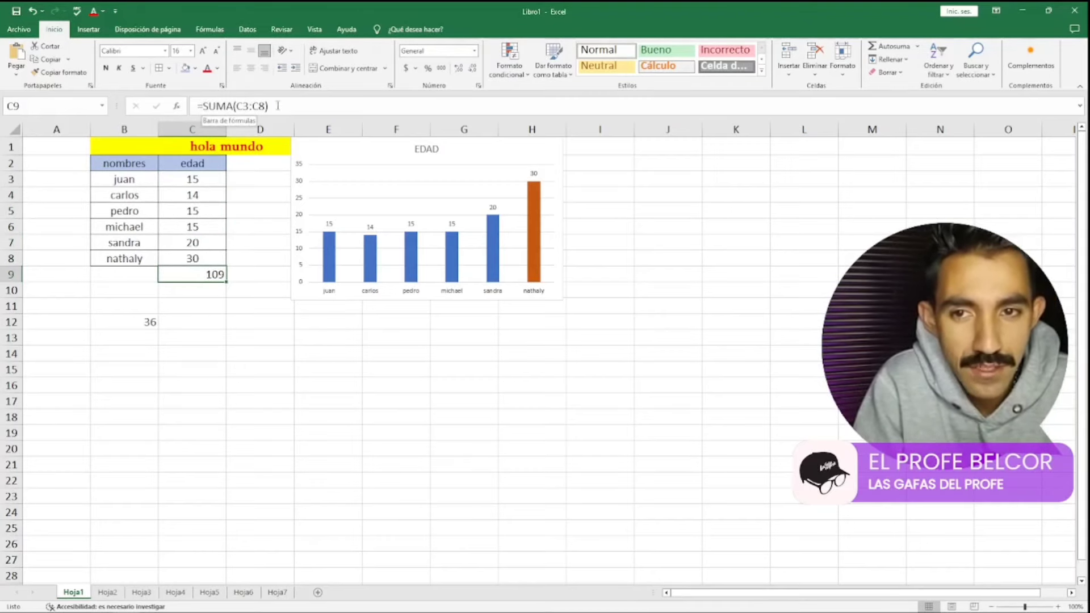
pyautogui.click(259, 107)
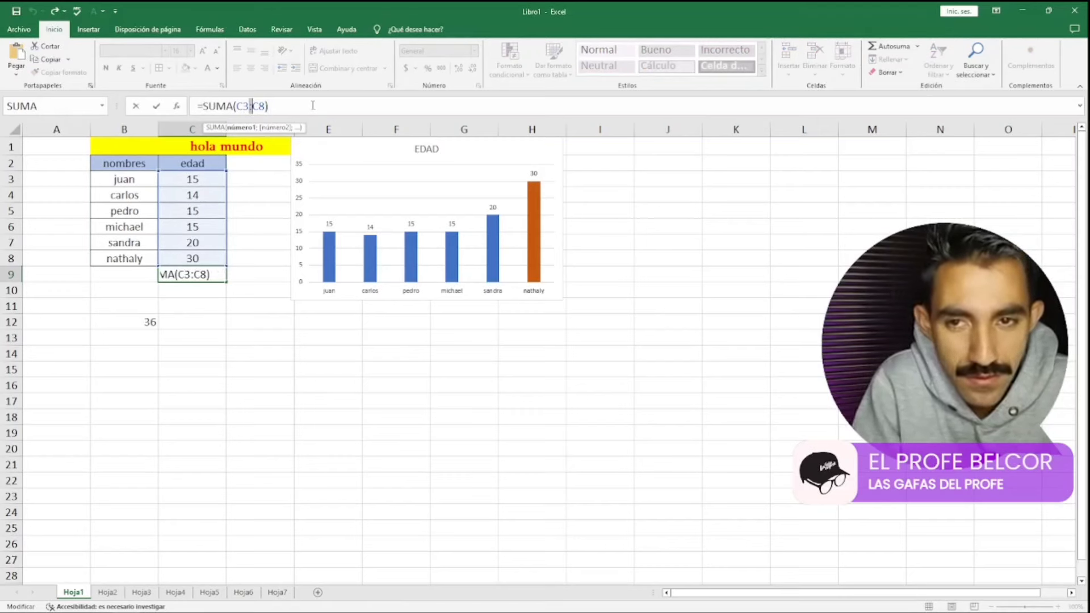
pyautogui.click(285, 106)
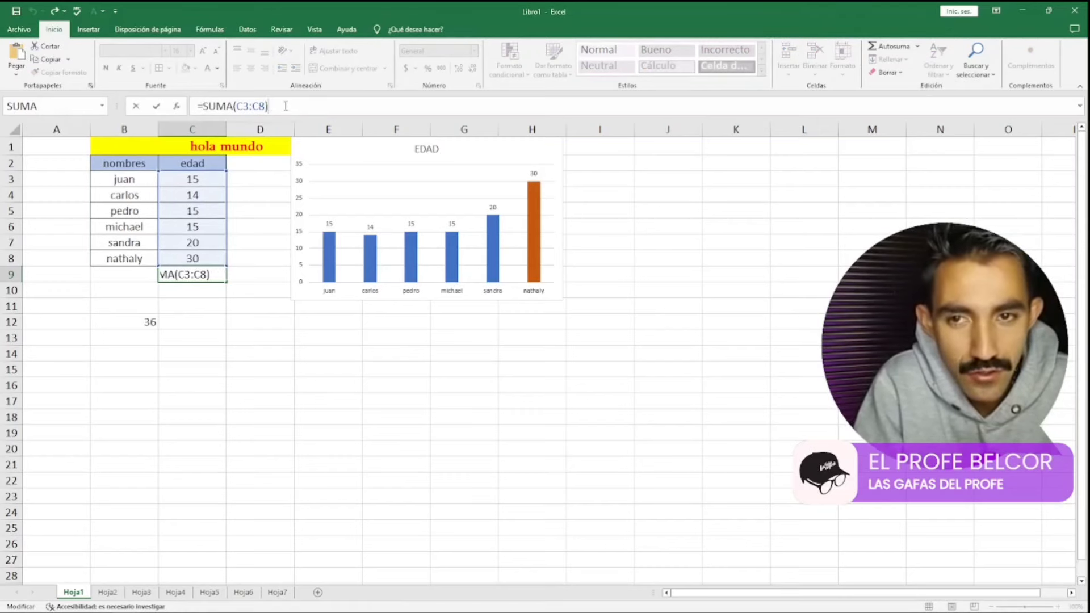
pyautogui.press('Return')
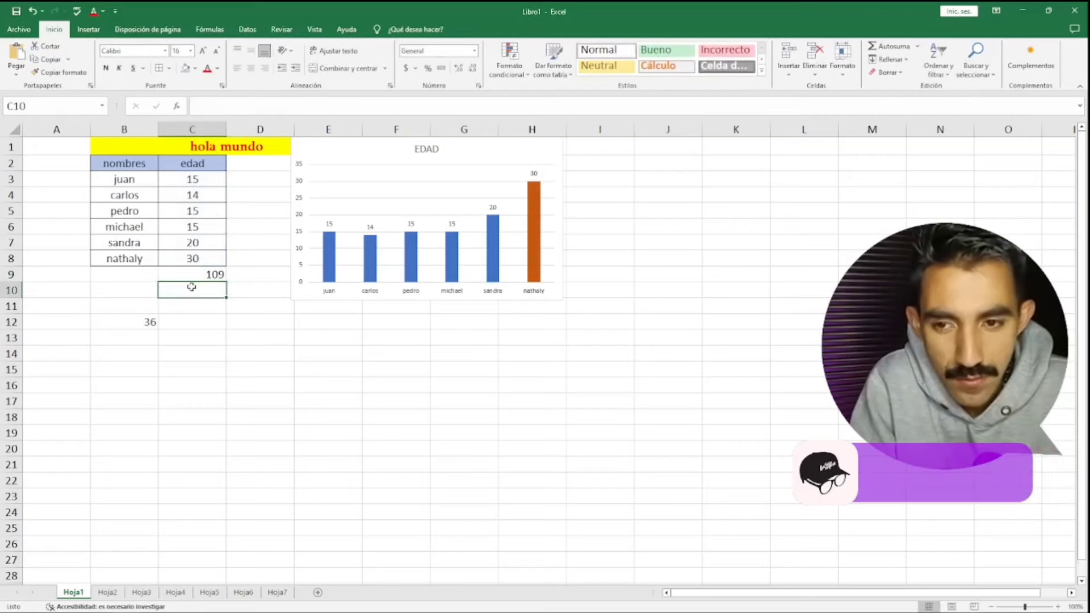
# Enter a SUMA formula in cell C10 that takes C3, C4, C5, C6, C7 and C8 as separate arguments
pyautogui.write(')')
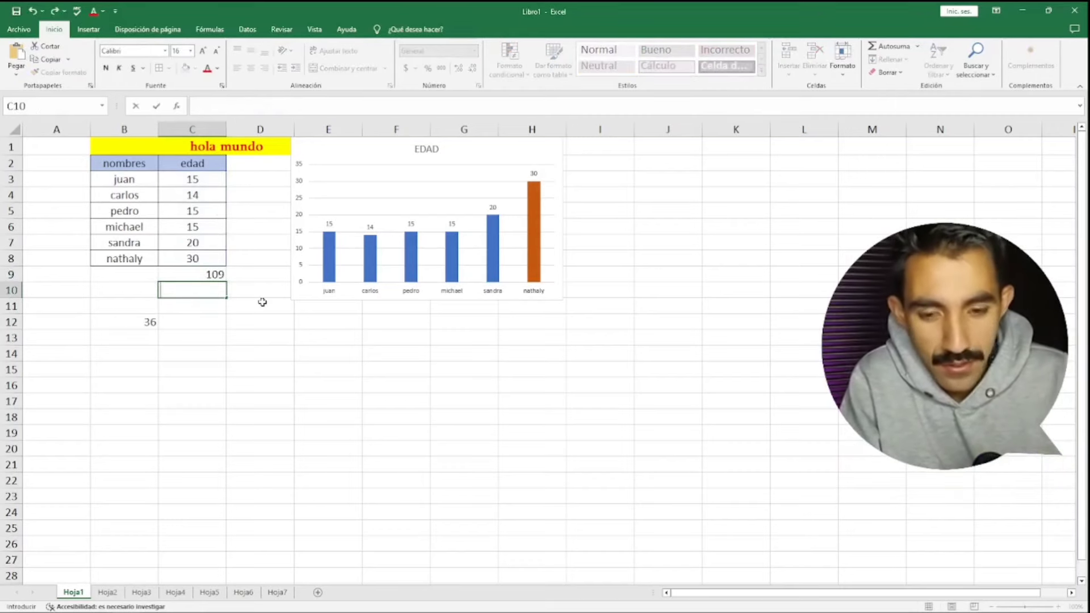
pyautogui.write('=SUMA(')
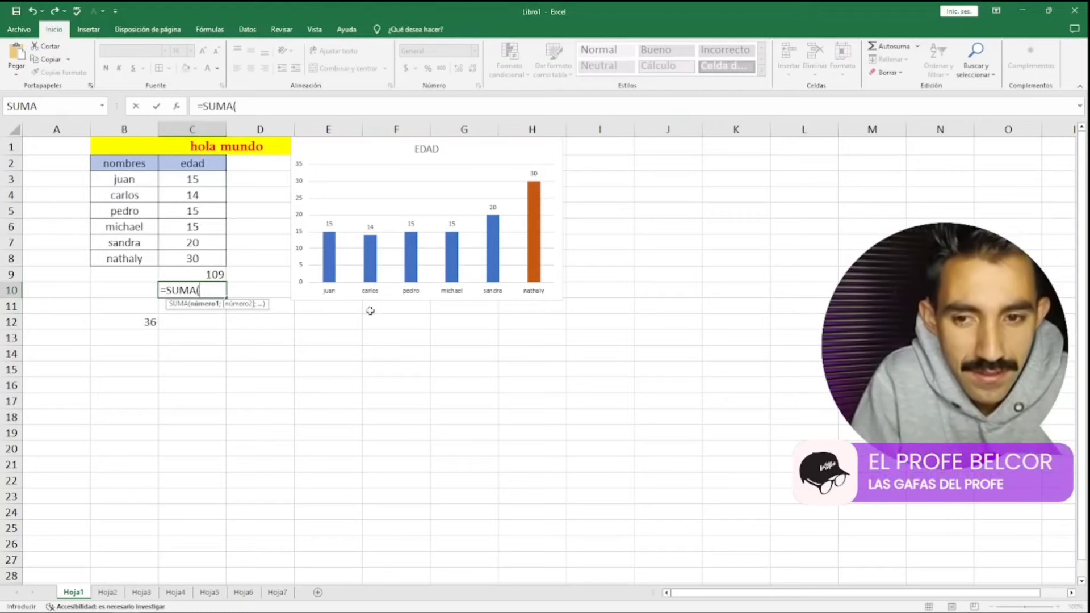
pyautogui.click(190, 182)
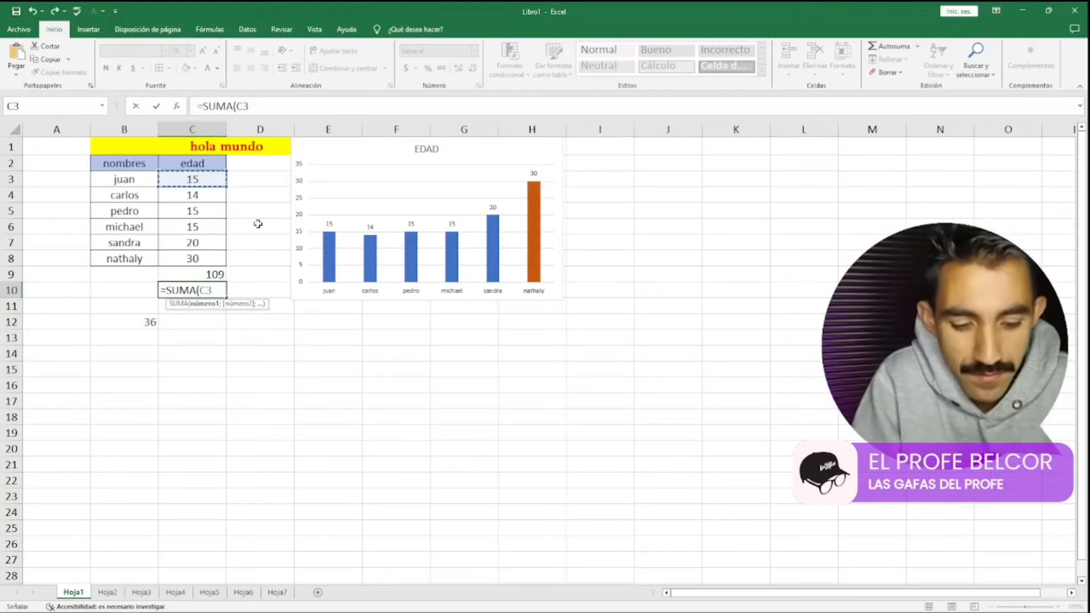
pyautogui.write(';')
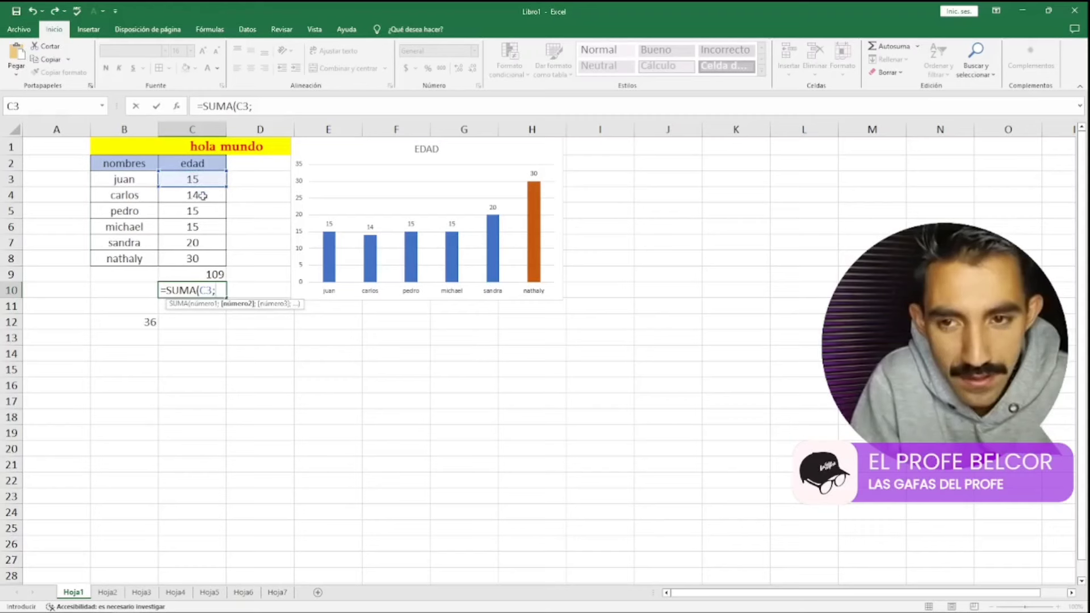
pyautogui.click(203, 196)
pyautogui.write(';')
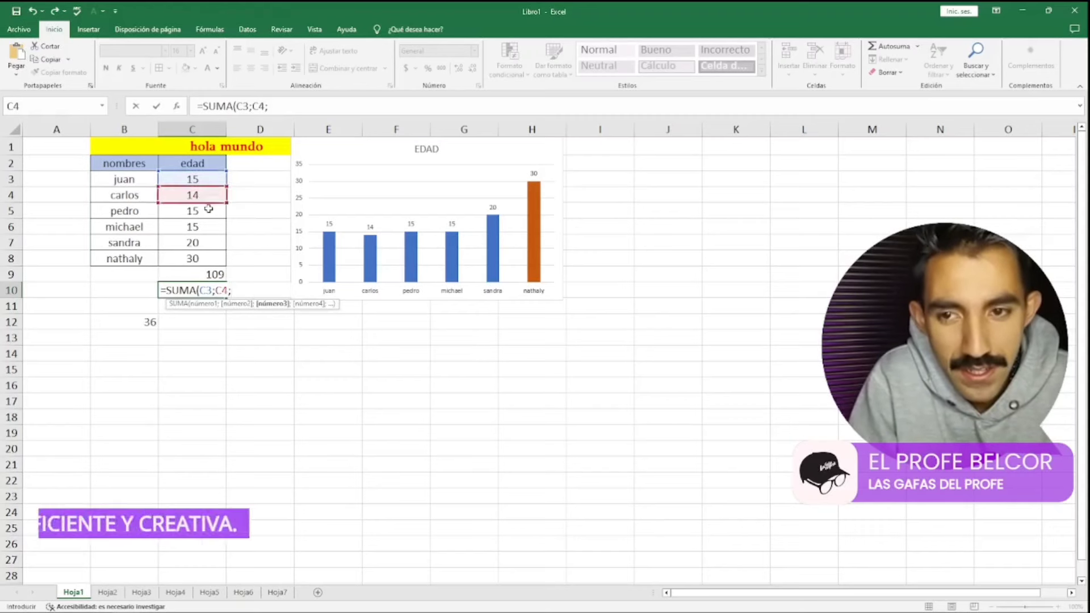
pyautogui.click(208, 209)
pyautogui.write(';')
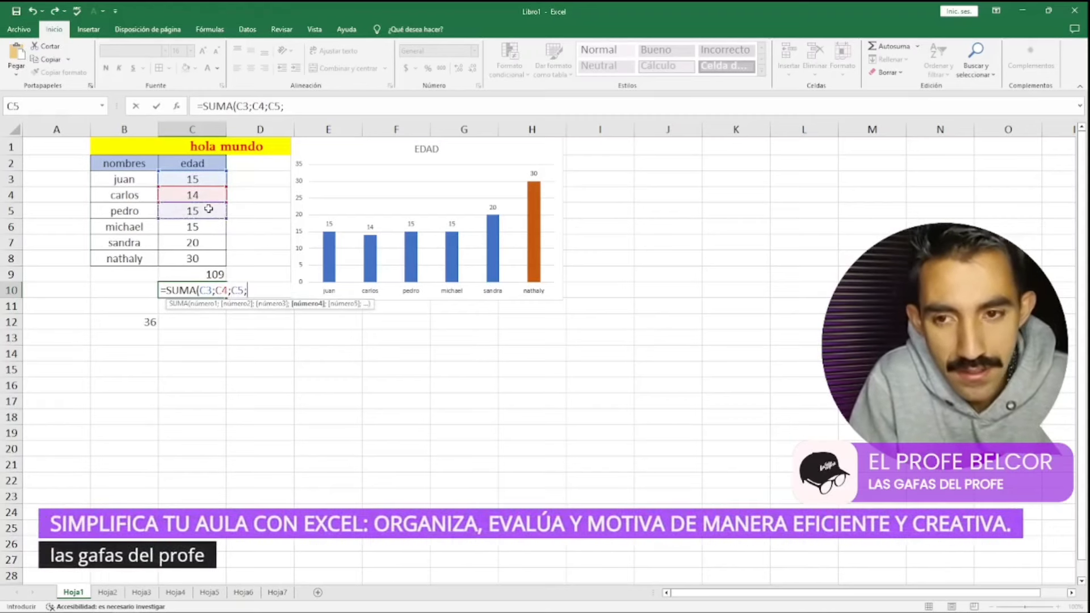
pyautogui.click(205, 232)
pyautogui.write(';')
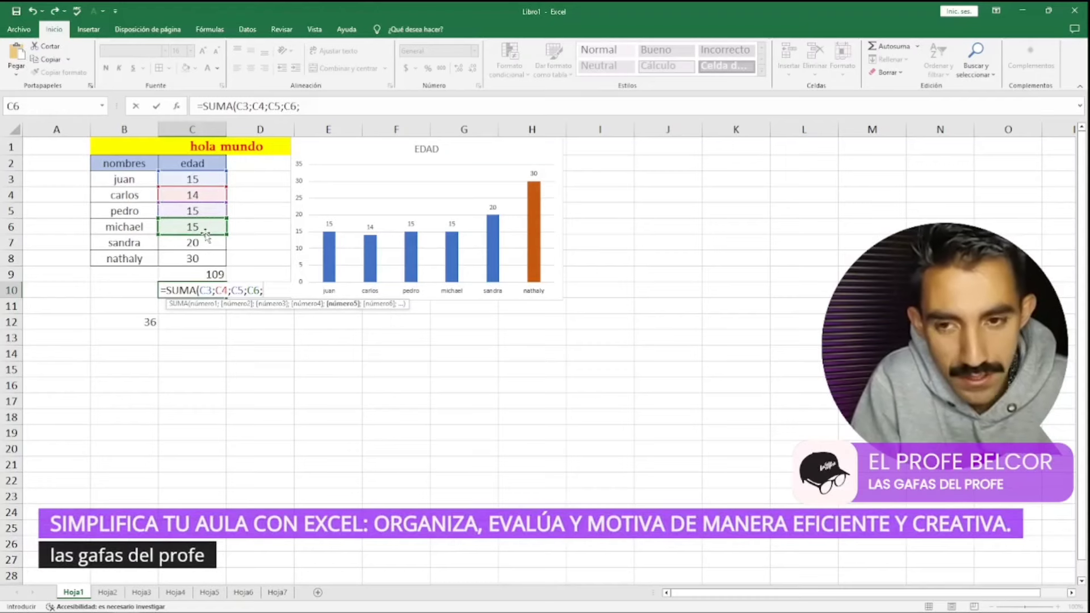
pyautogui.click(193, 243)
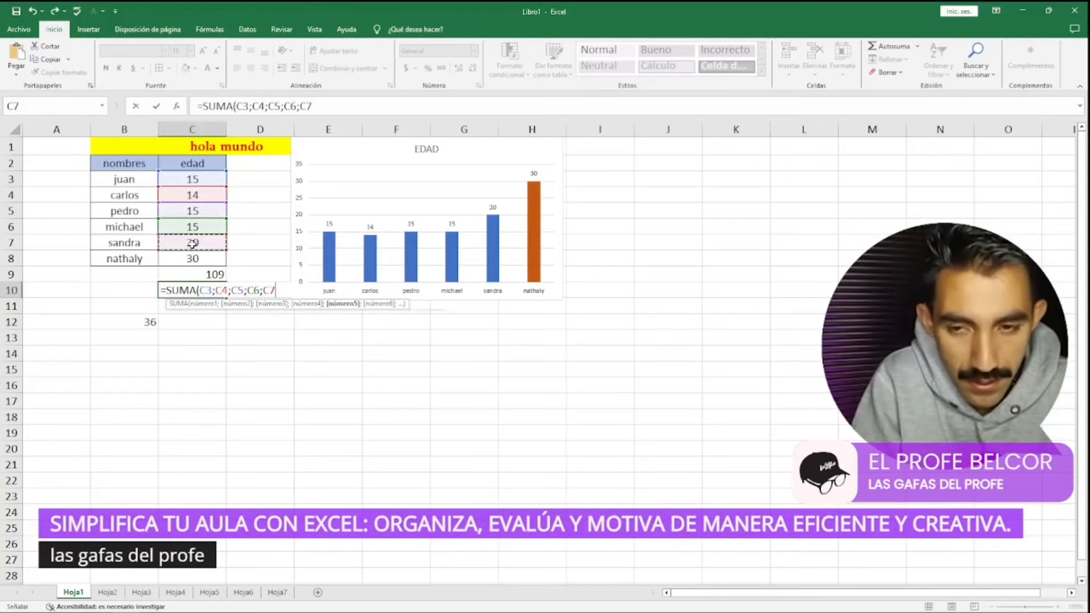
pyautogui.write(';')
pyautogui.click(205, 264)
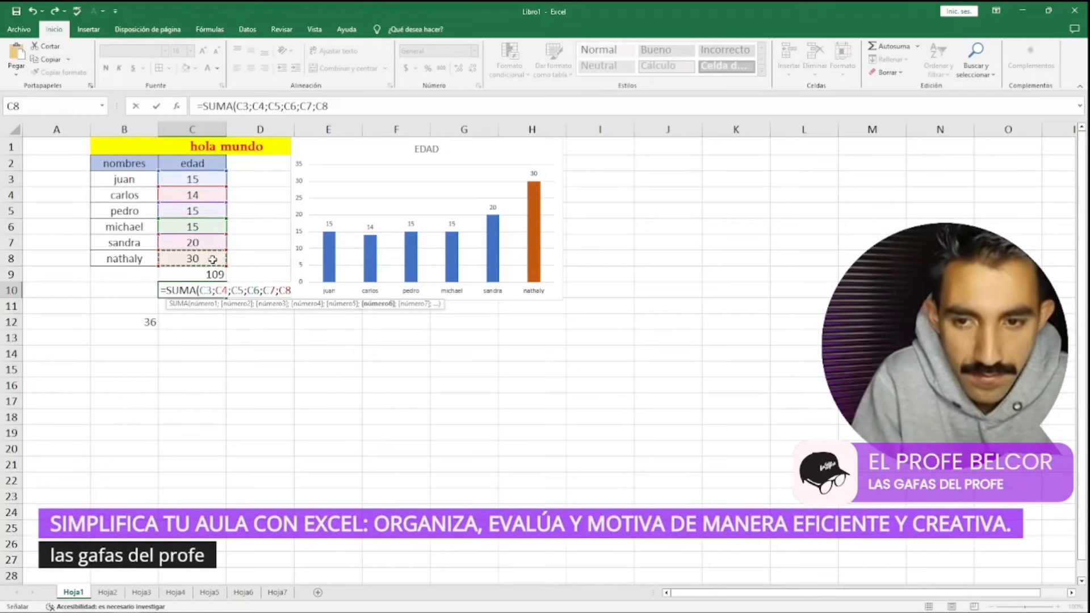
pyautogui.press('Return')
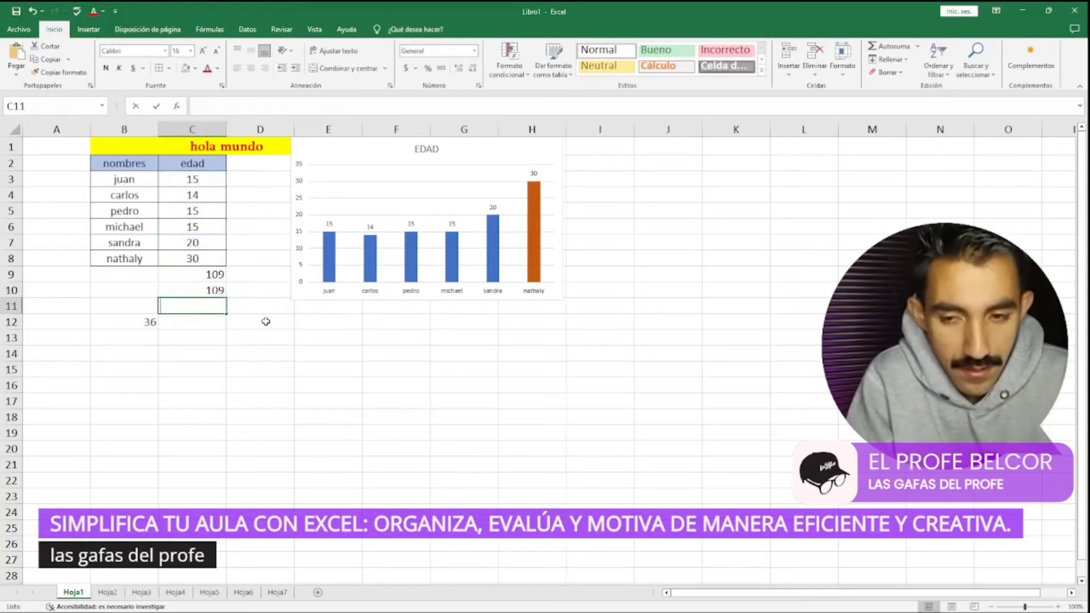
# Enter a SUMA formula in cell C11 that adds the age range C3:C8
pyautogui.write('=')
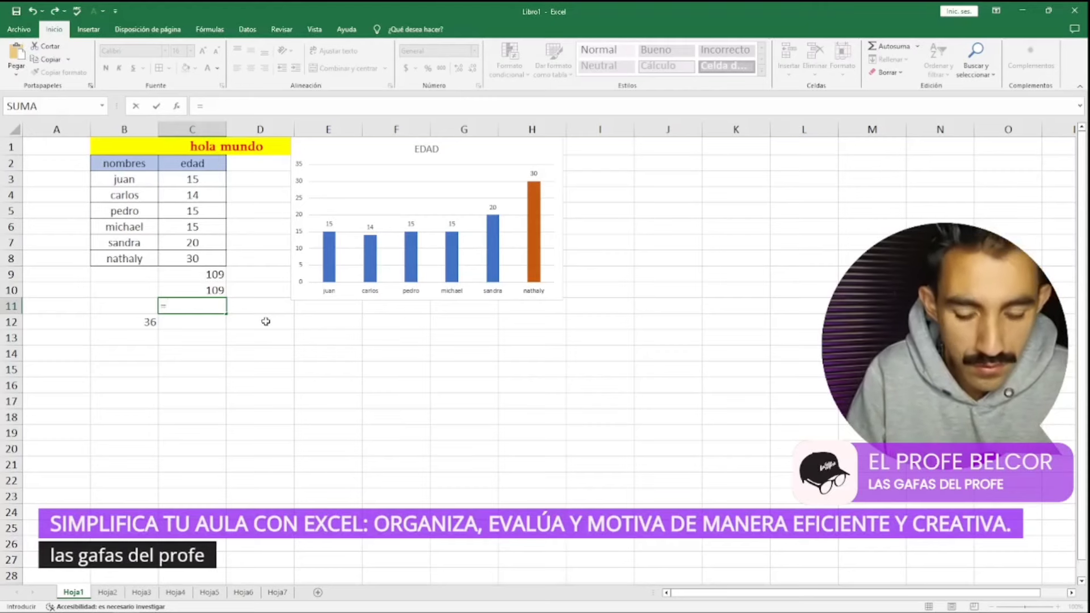
pyautogui.write('SUMA(')
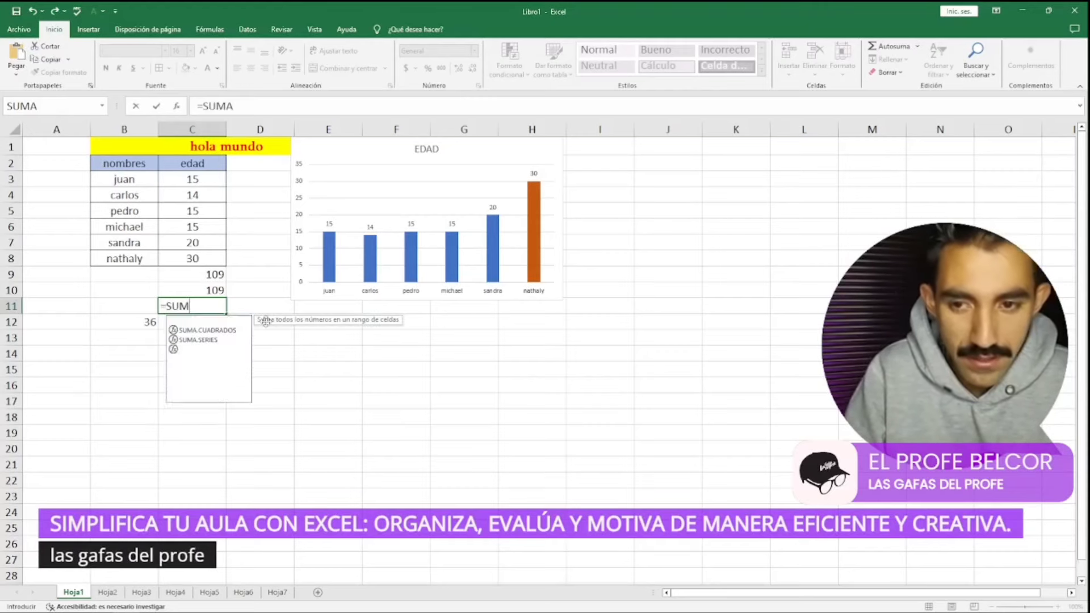
pyautogui.click(214, 178)
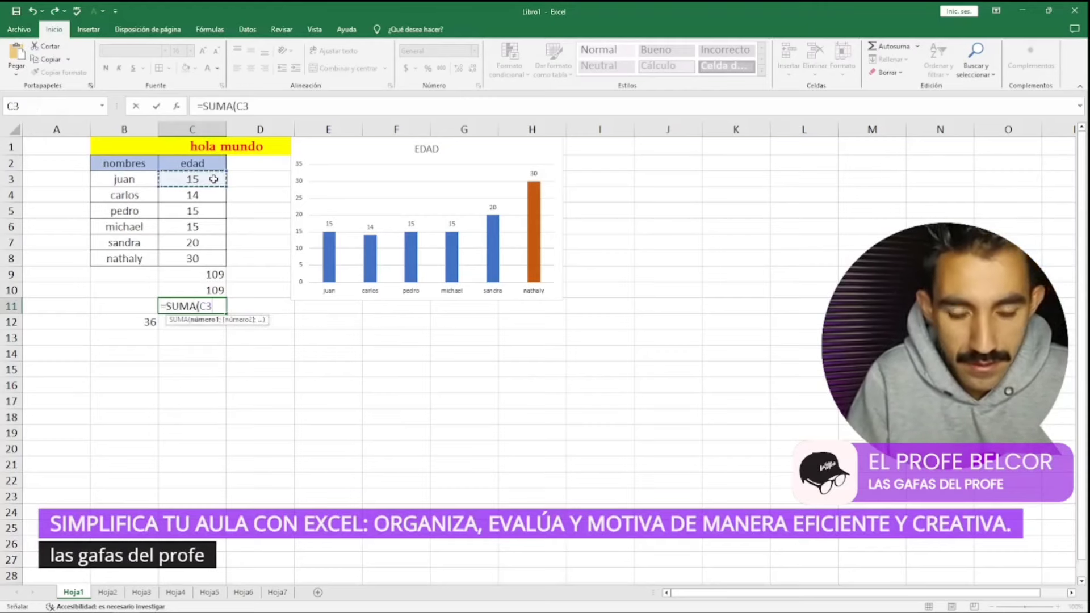
pyautogui.press('F8')
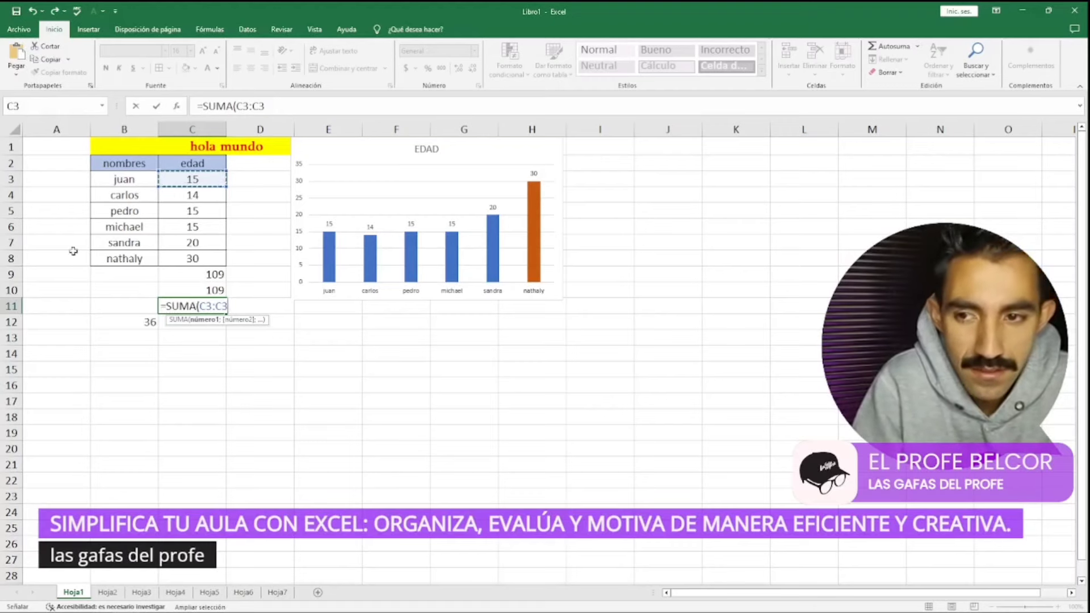
pyautogui.keyDown('shift'); pyautogui.click(203, 258); pyautogui.keyUp('shift')
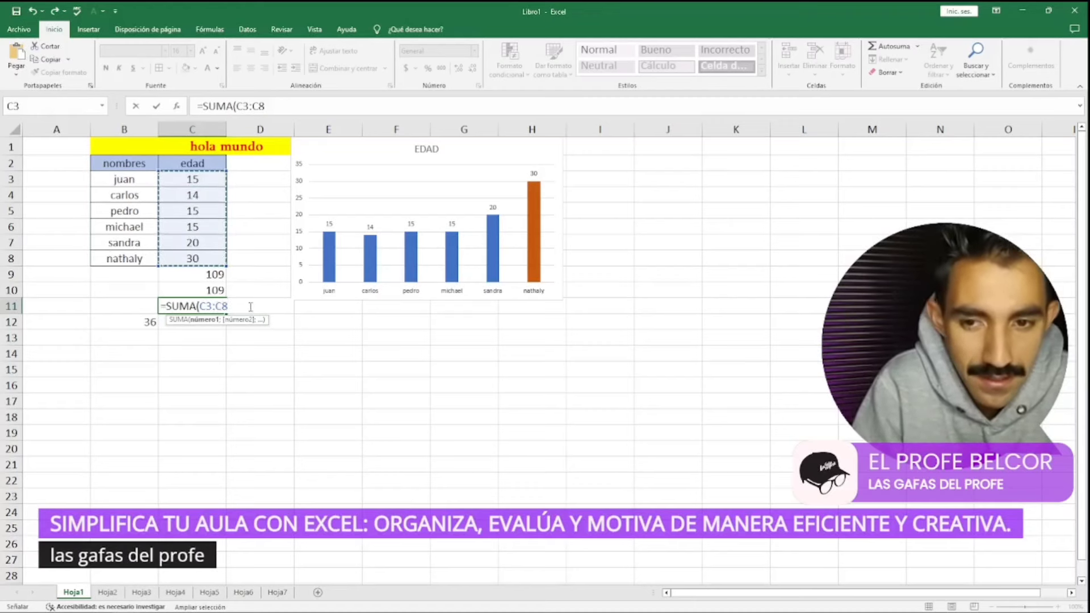
pyautogui.write(')')
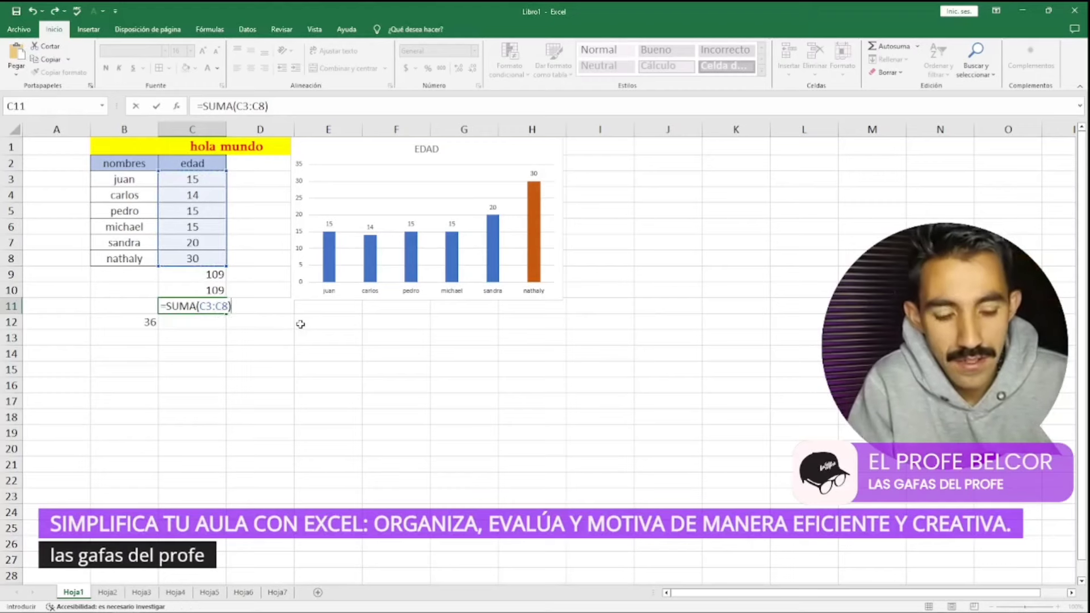
pyautogui.press('Return')
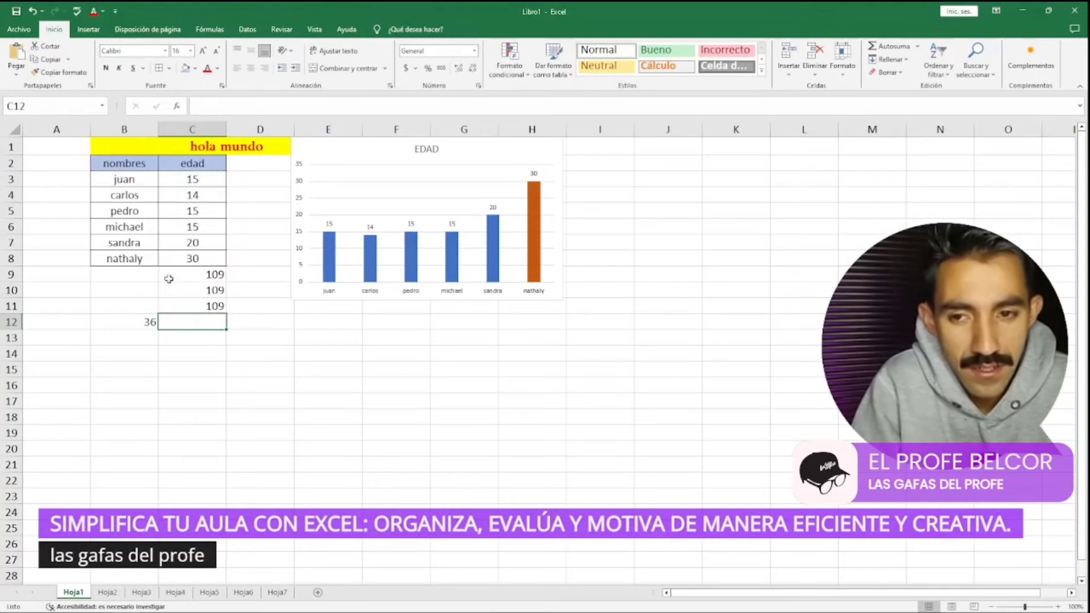
# Clear the contents of cells B10 to C13 and enter the label SUMA in cell B9
pyautogui.moveTo(142, 289); pyautogui.dragTo(225, 340)
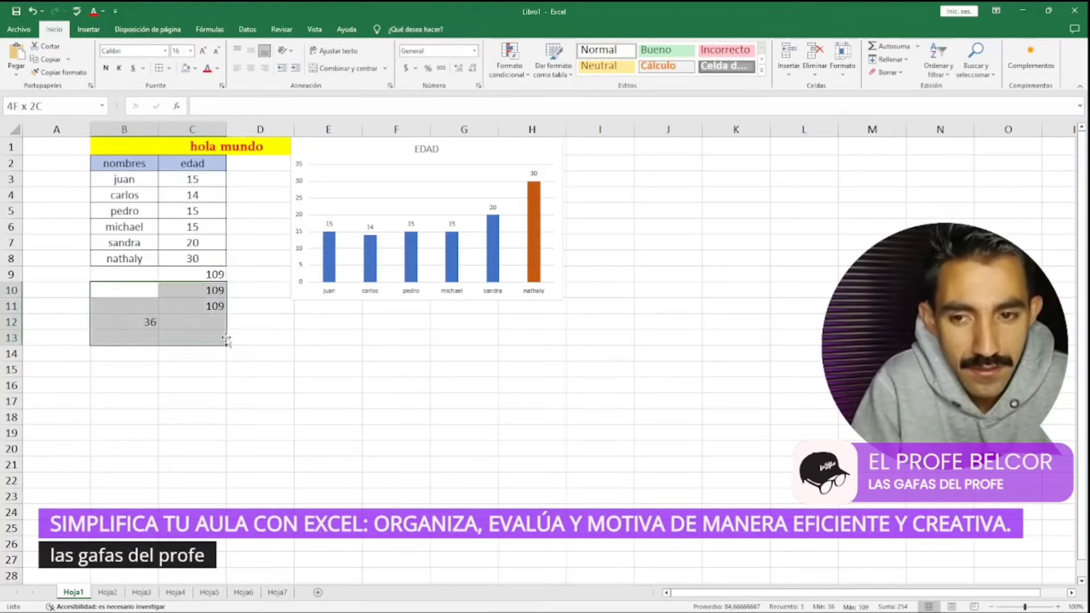
pyautogui.press('Delete')
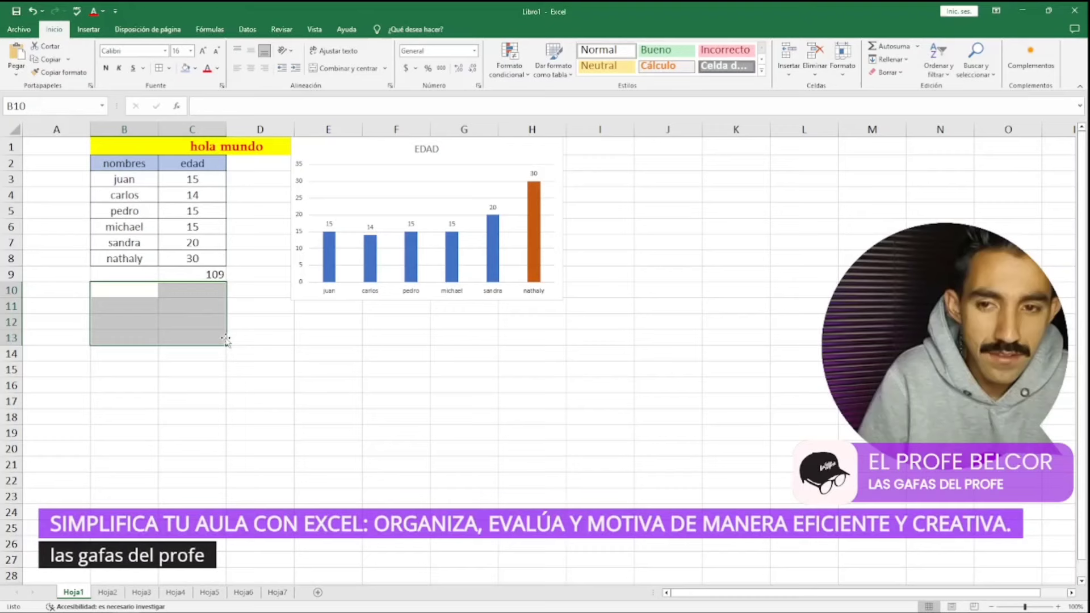
pyautogui.click(125, 278)
pyautogui.write('SUMA')
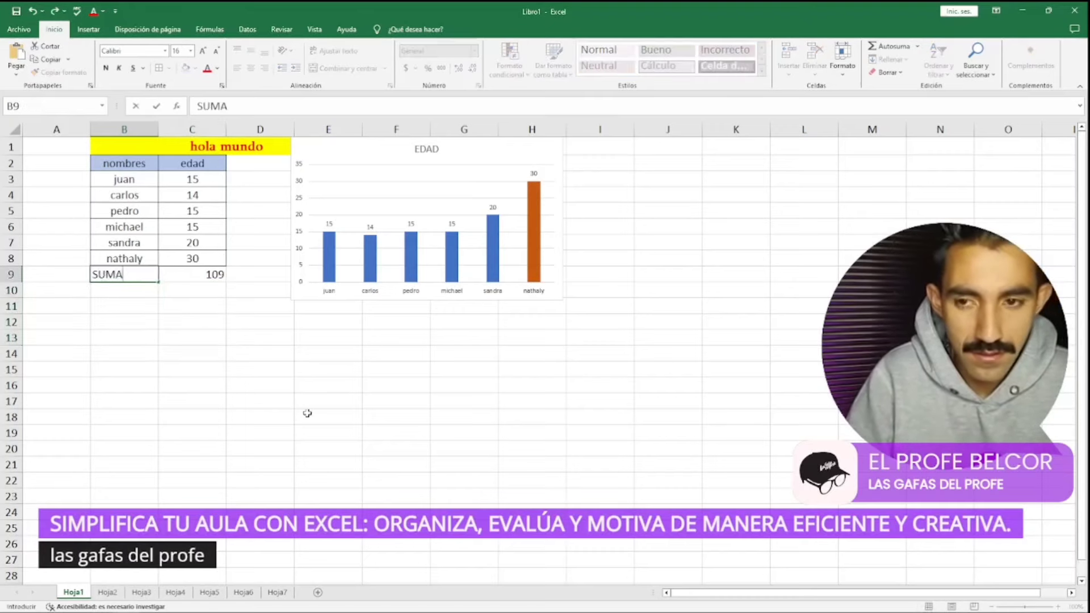
pyautogui.press('Return')
# Right-align the SUMA label in cell B9 to match the total beside it
pyautogui.click(122, 278)
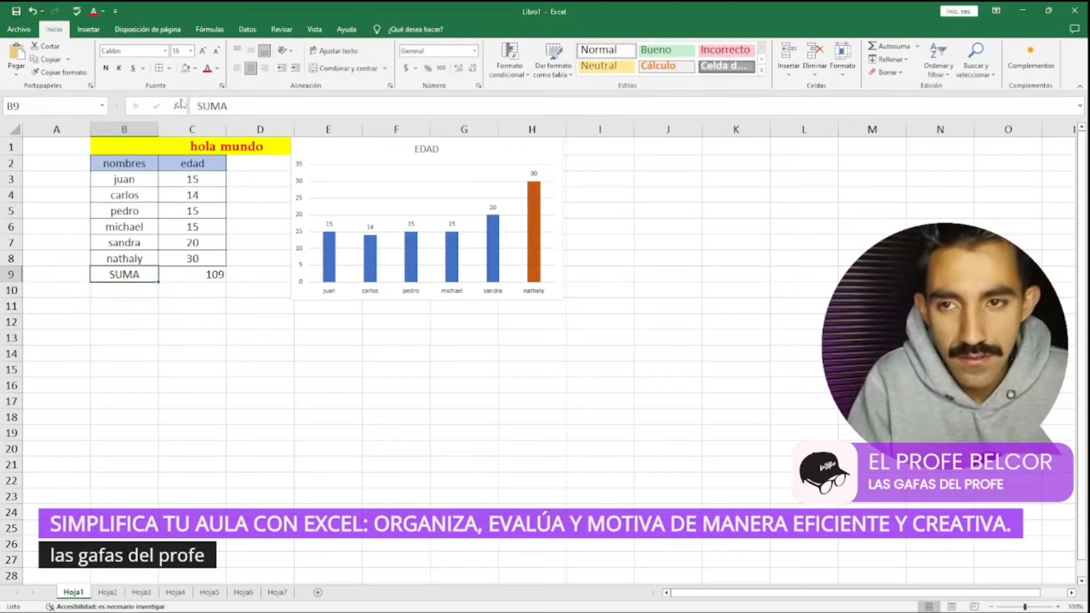
pyautogui.click(264, 68)
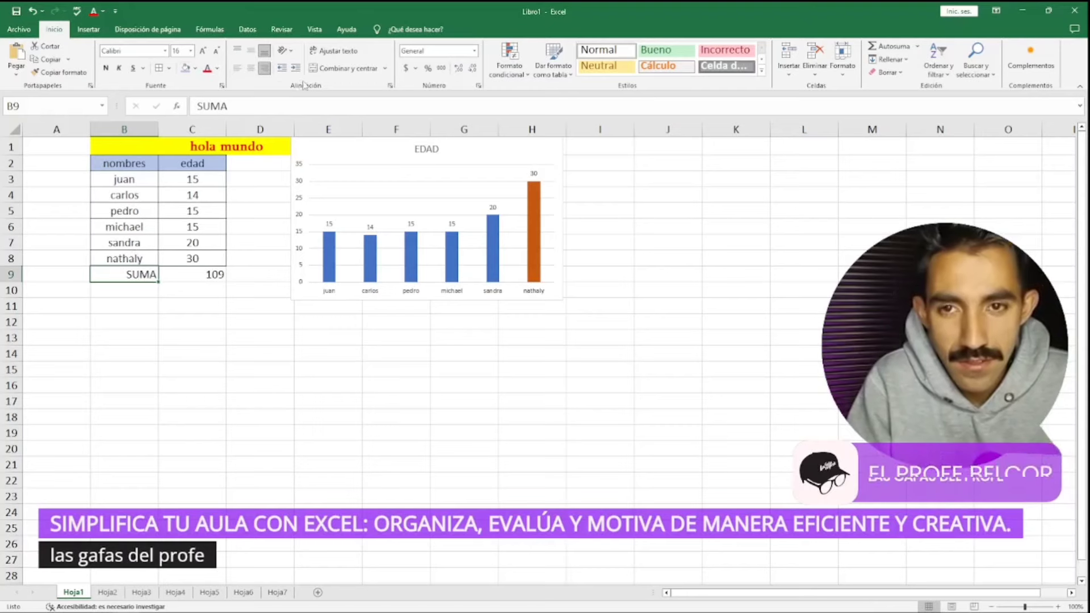
pyautogui.click(206, 272)
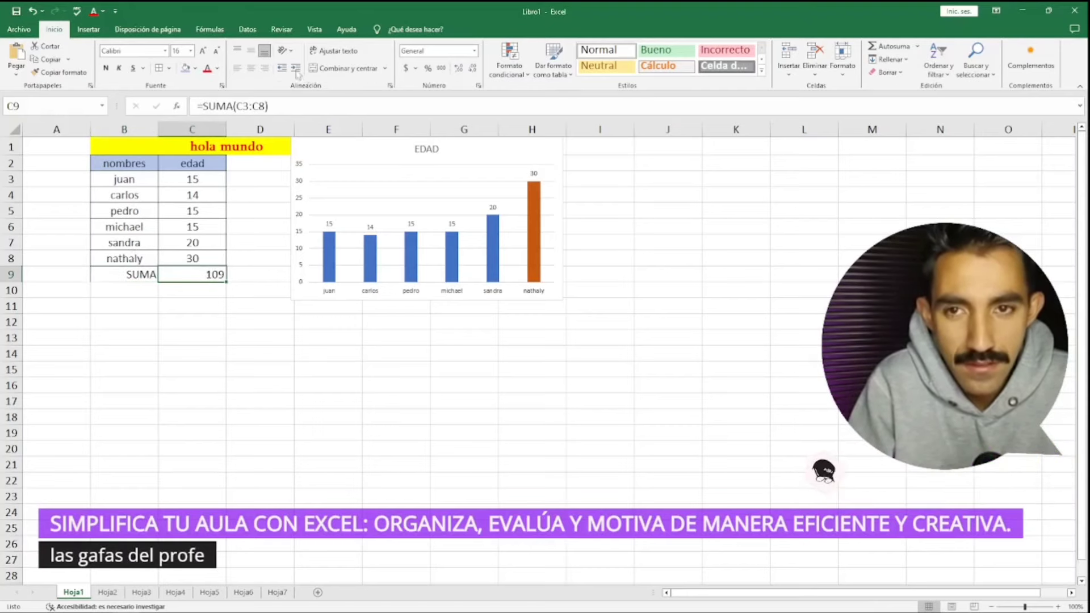
# Apply the Total cell style to the SUMA row, cells B9 and C9, and center its contents
pyautogui.moveTo(111, 275); pyautogui.dragTo(204, 274)
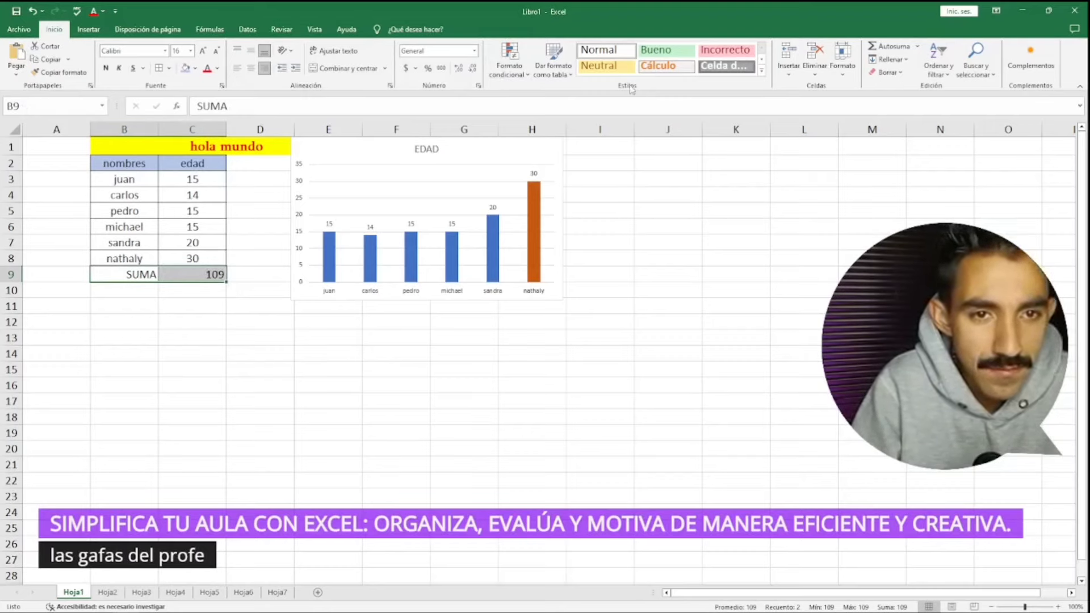
pyautogui.click(762, 70)
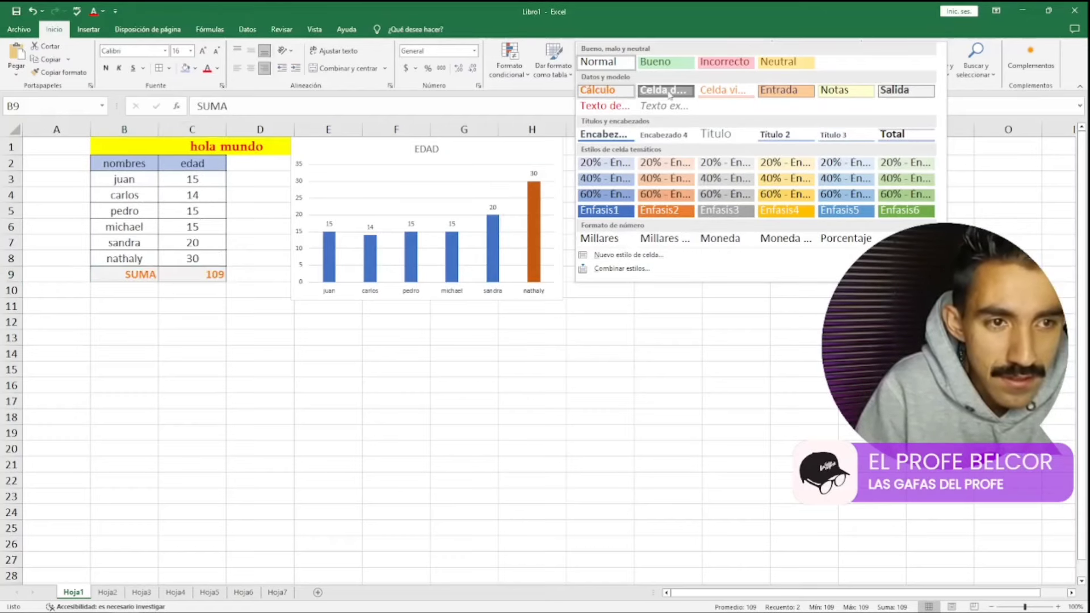
pyautogui.click(905, 136)
pyautogui.click(183, 340)
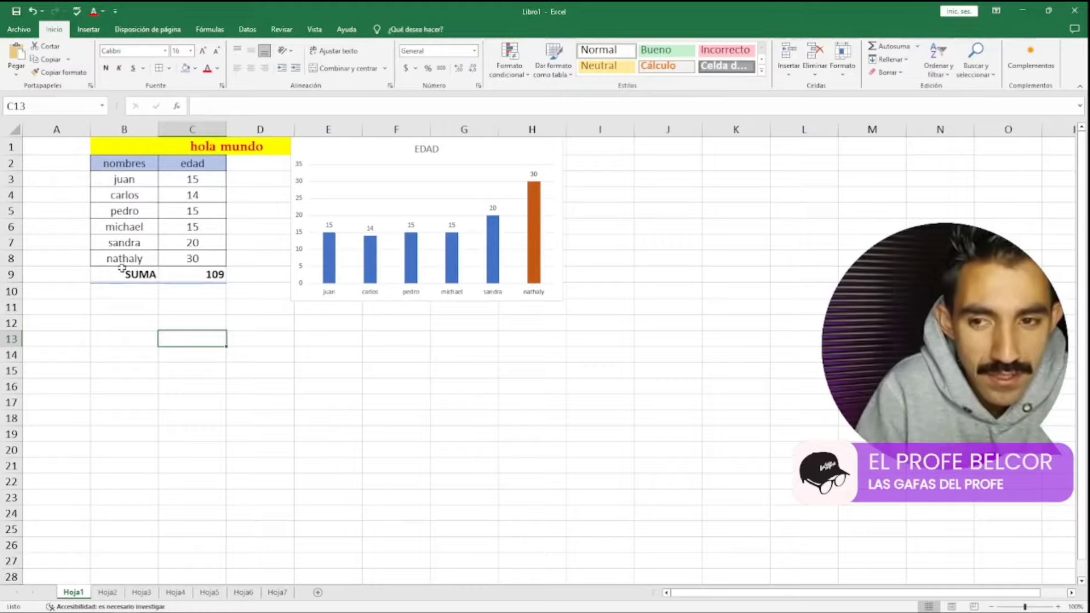
pyautogui.moveTo(121, 274); pyautogui.dragTo(204, 275)
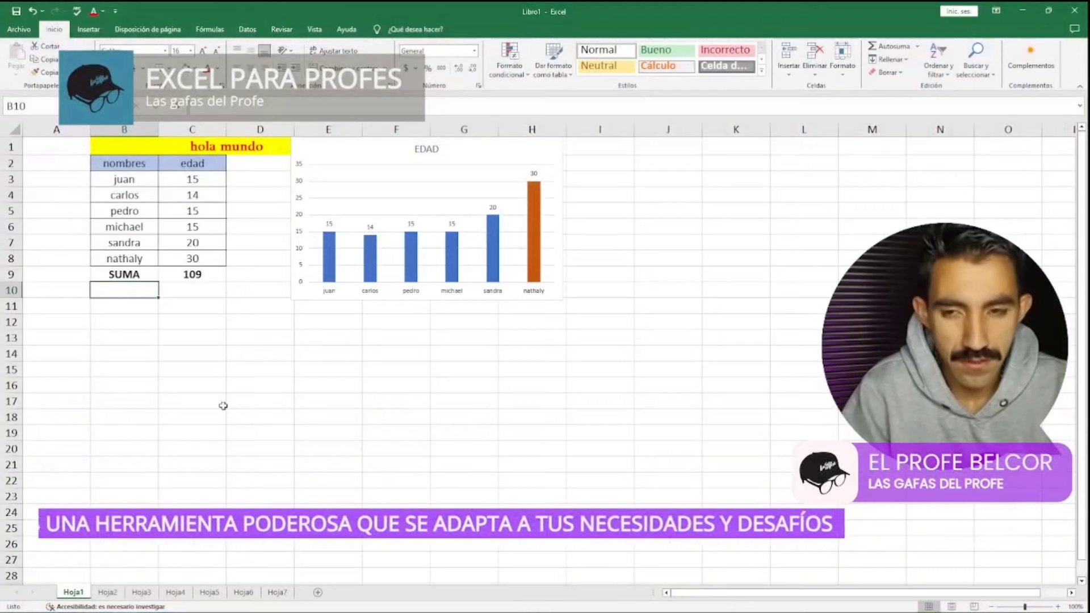
# Enter the label PROMEDIO in cell B10, below the SUMA row
pyautogui.write('=')
pyautogui.press('BackSpace')
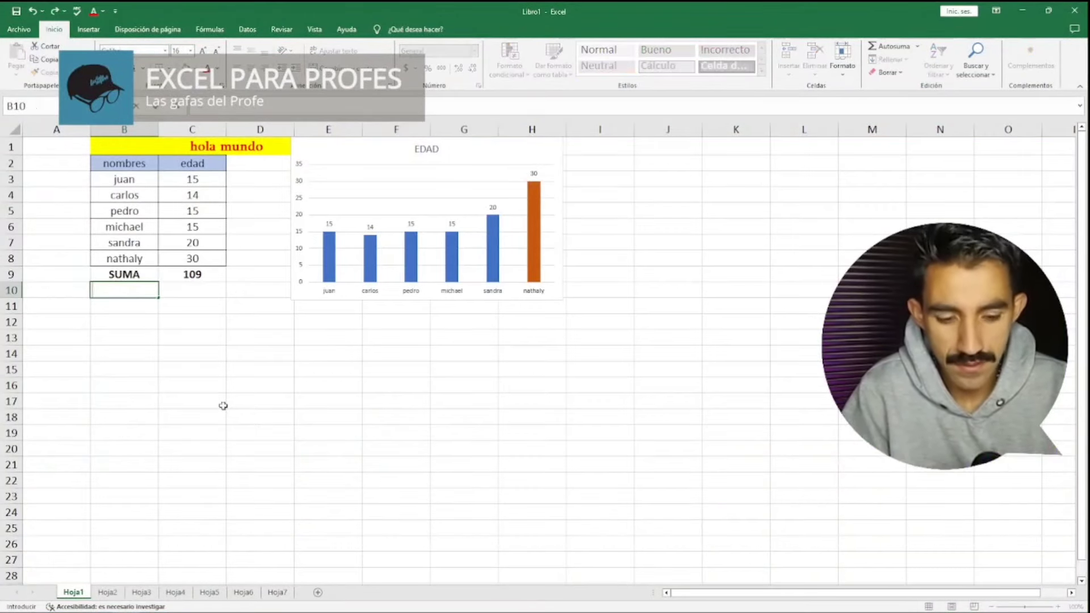
pyautogui.write('PROMEDIO')
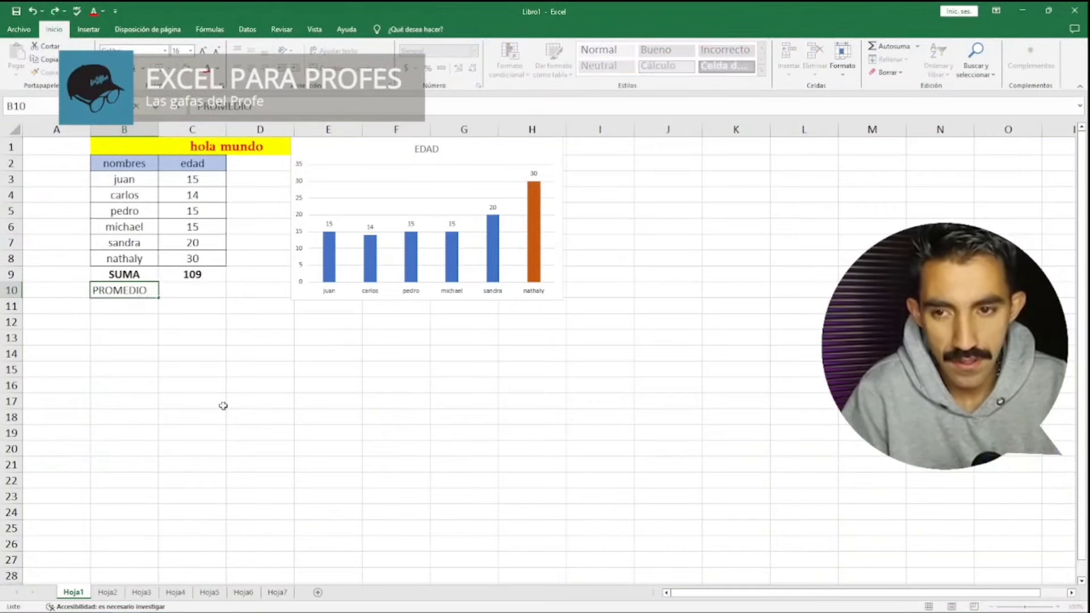
pyautogui.press('Tab')
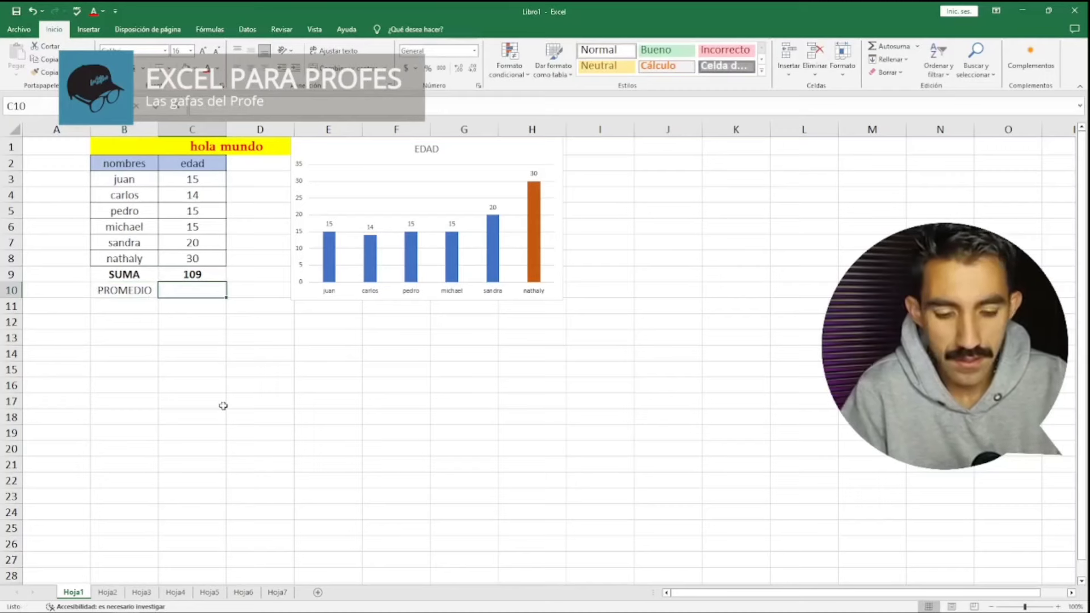
# Enter a PROMEDIO formula in cell C10 that averages the age range C3:C8
pyautogui.write('=')
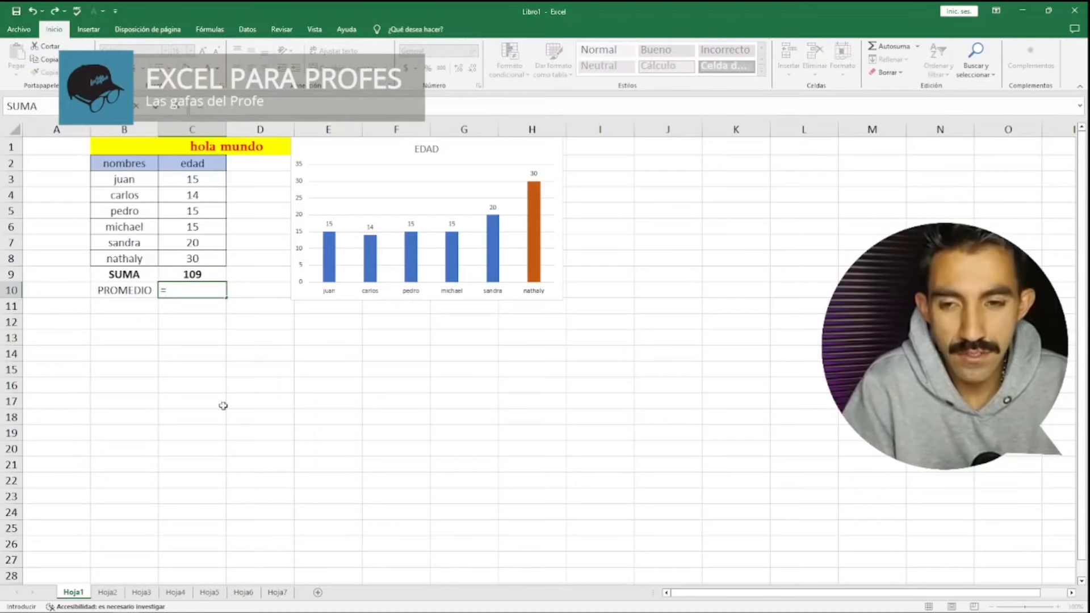
pyautogui.write('PROMEDIO(')
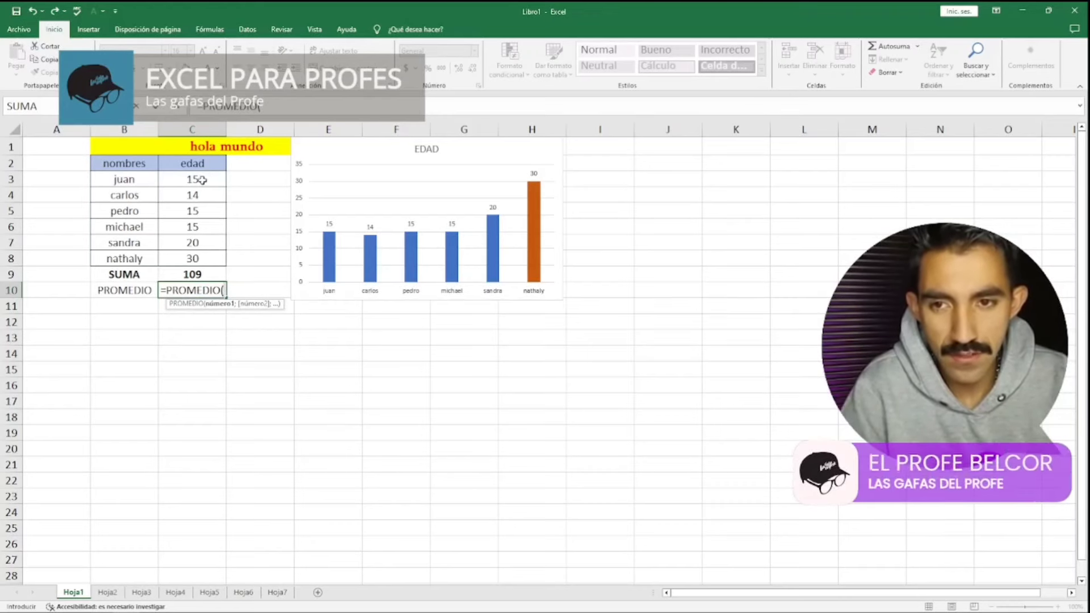
pyautogui.moveTo(195, 177); pyautogui.dragTo(209, 257)
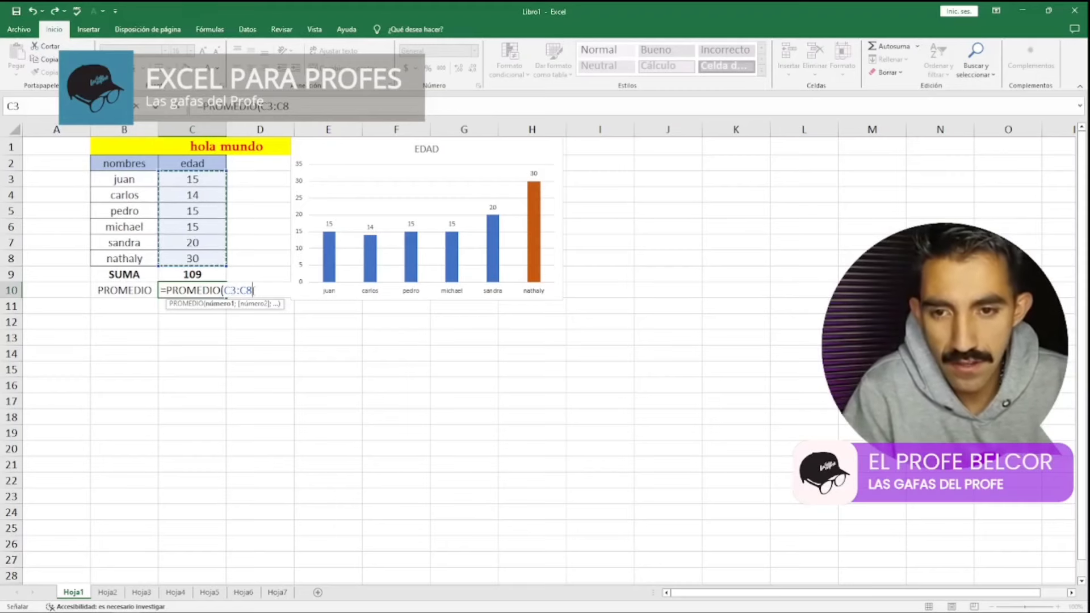
pyautogui.click(237, 290)
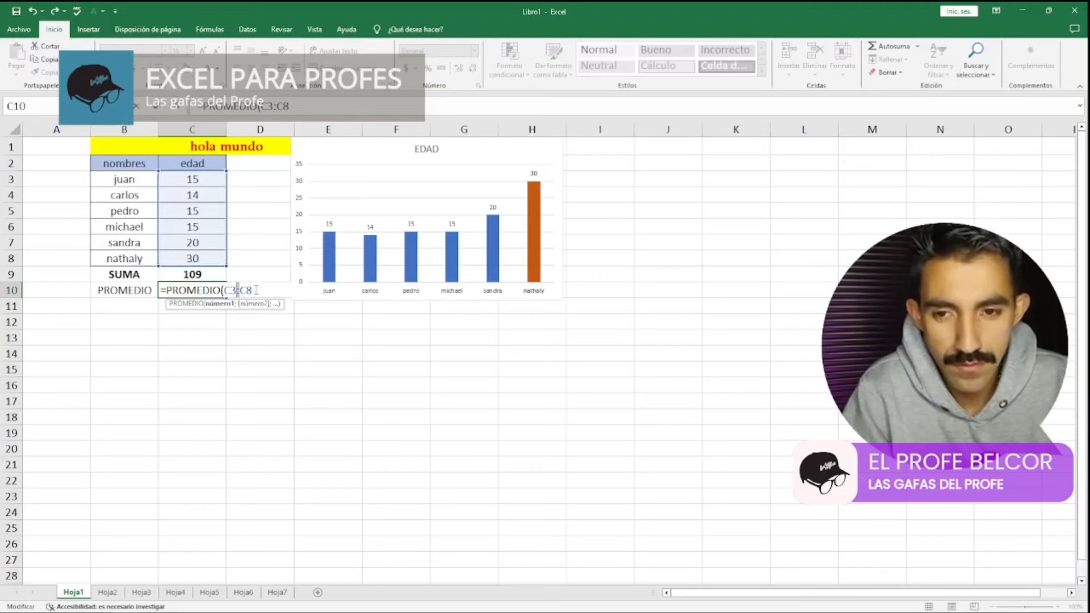
pyautogui.write(')')
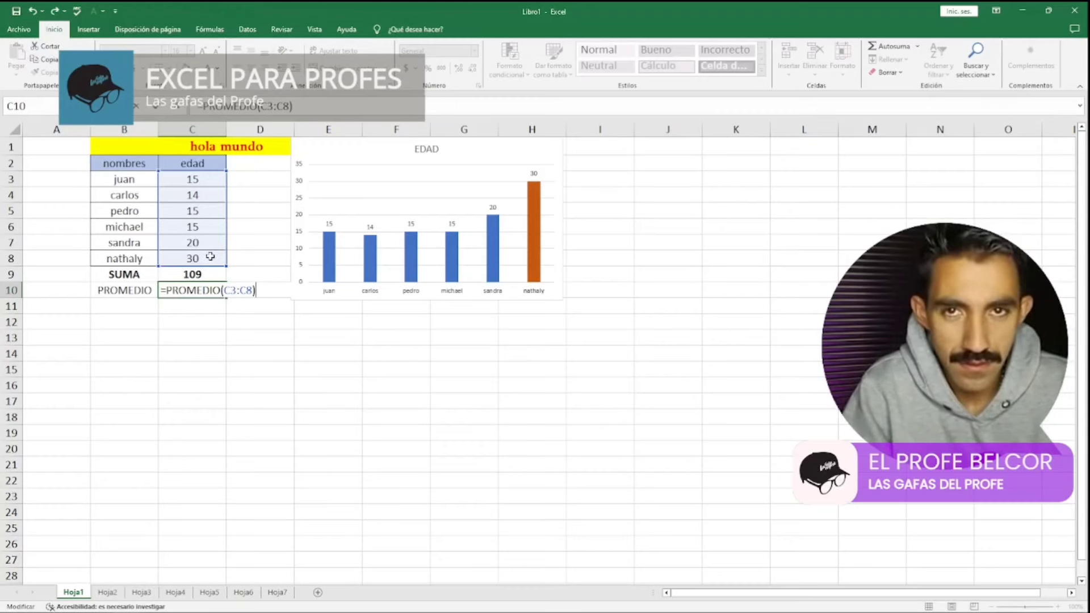
pyautogui.press('Return')
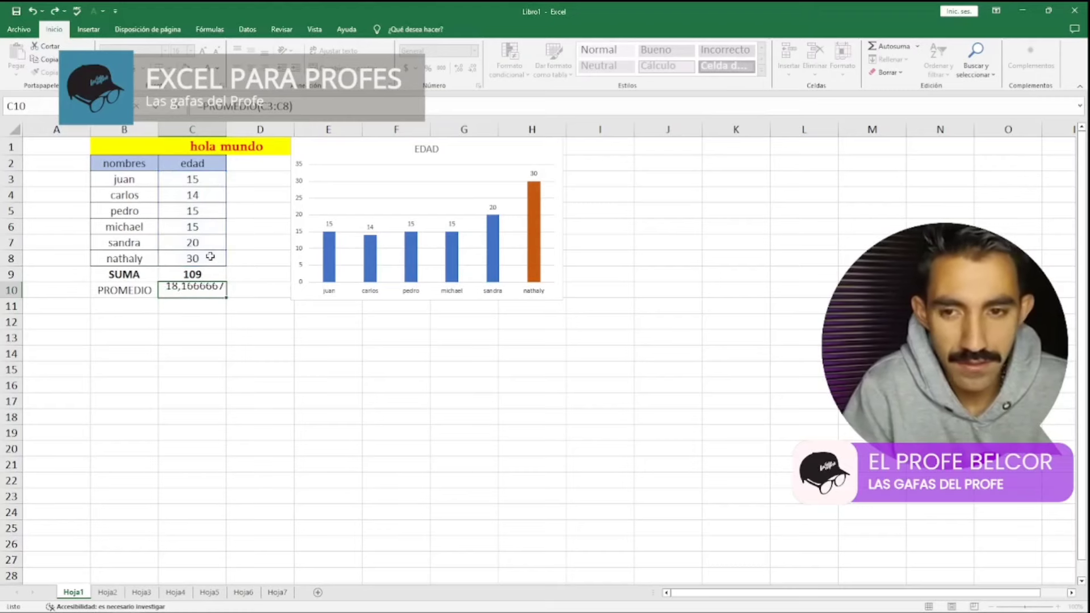
# Reduce the displayed decimals of the average in cell C10 to two places
pyautogui.click(207, 287)
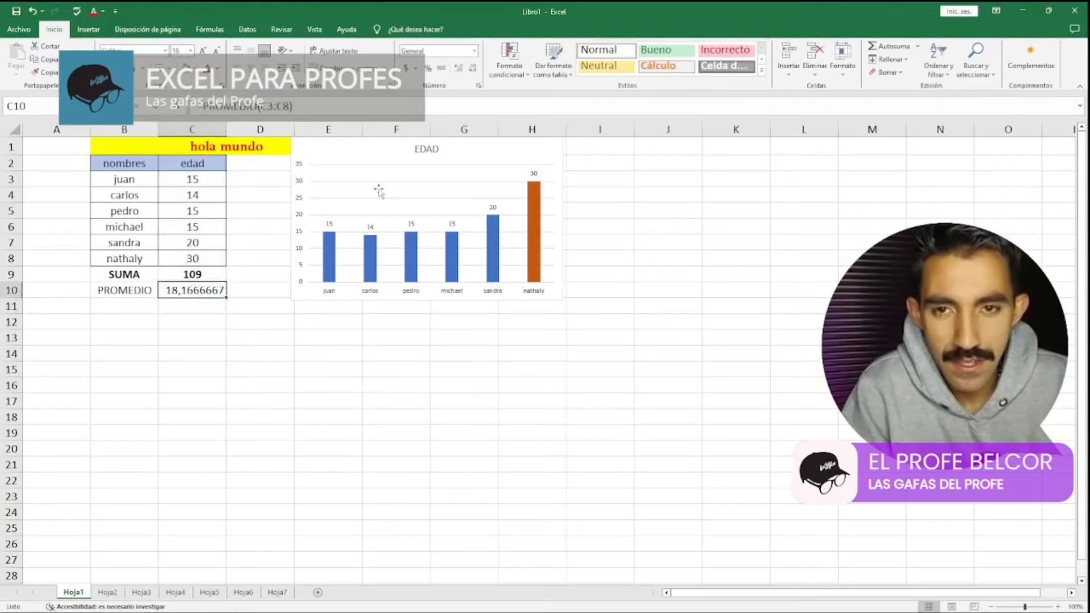
pyautogui.click(473, 69)
pyautogui.click(473, 69)
pyautogui.click(472, 68)
pyautogui.click(473, 69)
pyautogui.click(474, 69)
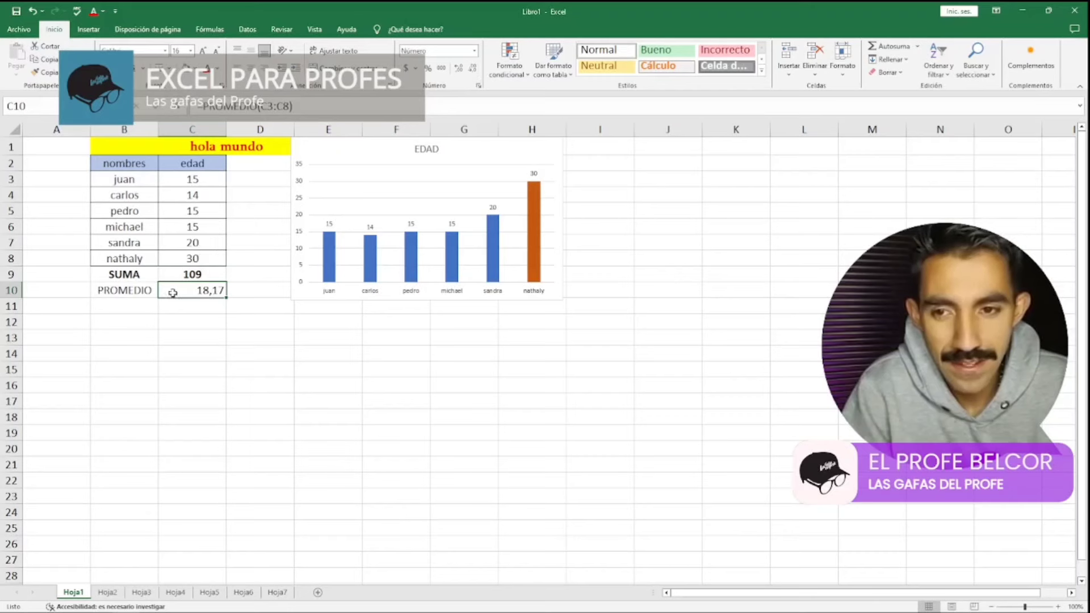
# Enter the label CONTAR.SI in cell B11, below the PROMEDIO label
pyautogui.click(117, 307)
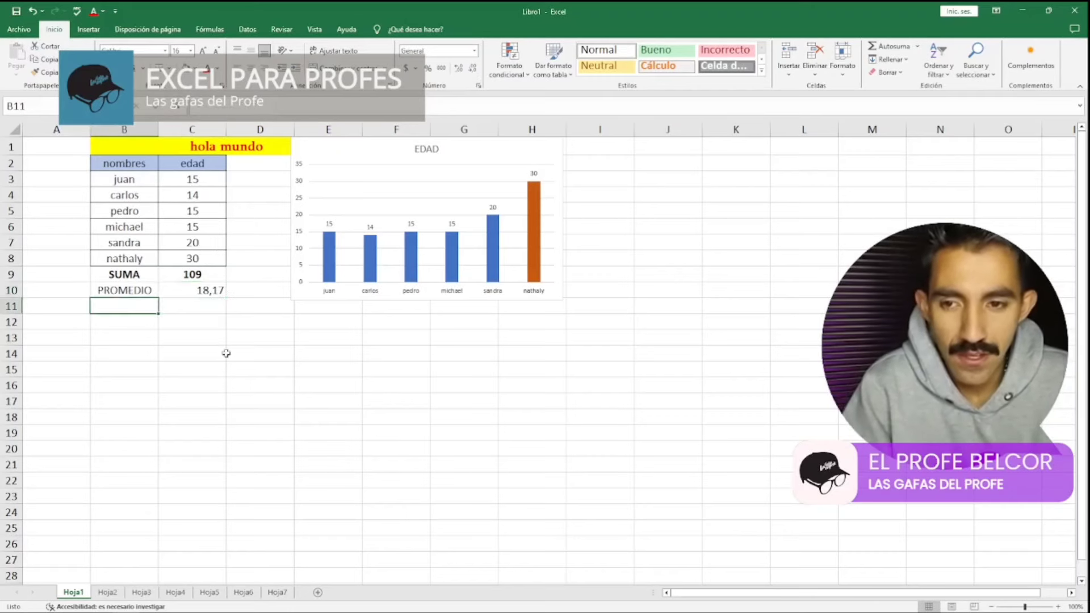
pyautogui.write('=')
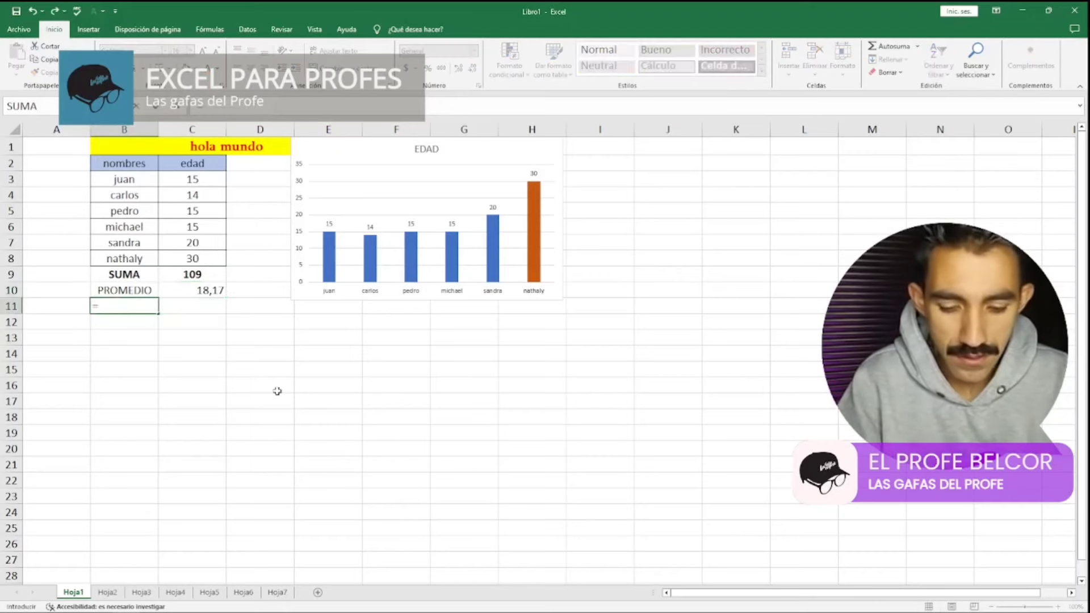
pyautogui.write('CONT')
pyautogui.press('BackSpace')
pyautogui.press('BackSpace')
pyautogui.press('BackSpace')
pyautogui.press('BackSpace')
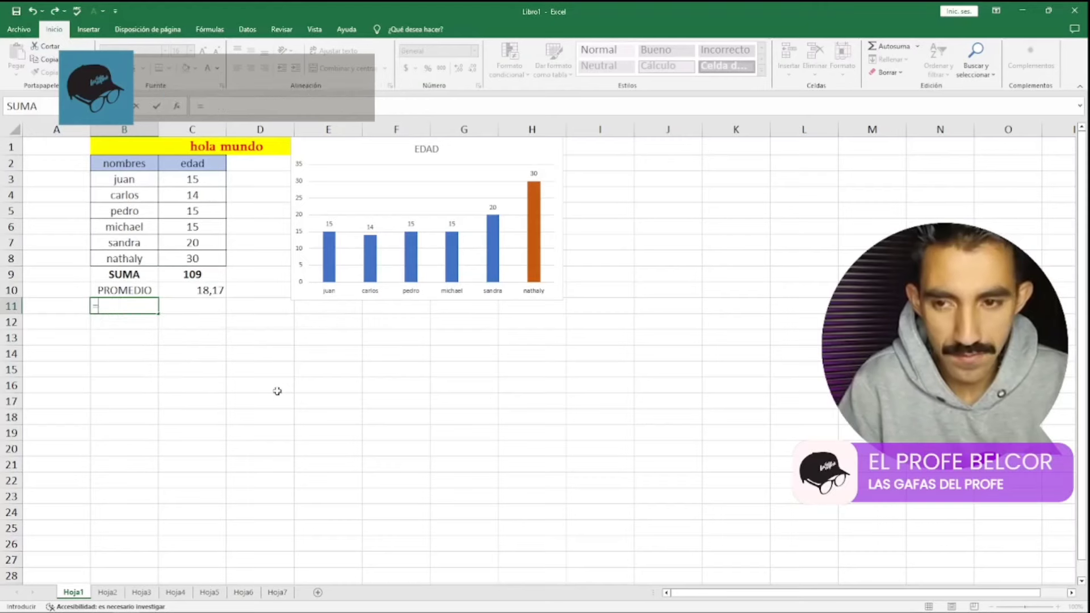
pyautogui.press('BackSpace')
pyautogui.write('CONTAR')
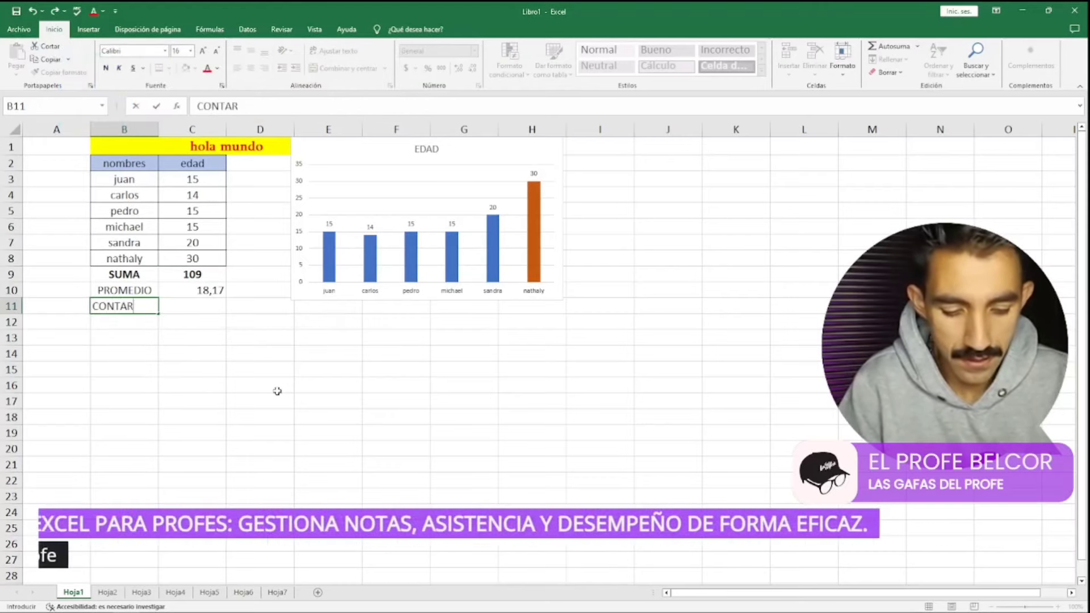
pyautogui.write('.SI')
pyautogui.press('Tab')
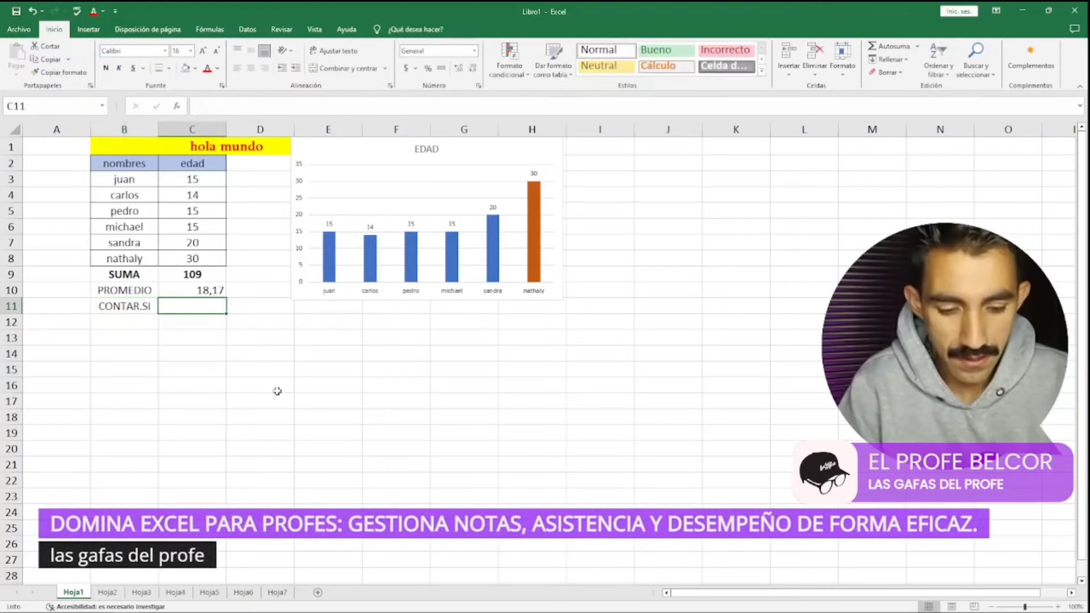
# Enter a CONTAR.SI formula in cell C11 that counts the ages equal to 15 in the range C3:C8
pyautogui.write('=')
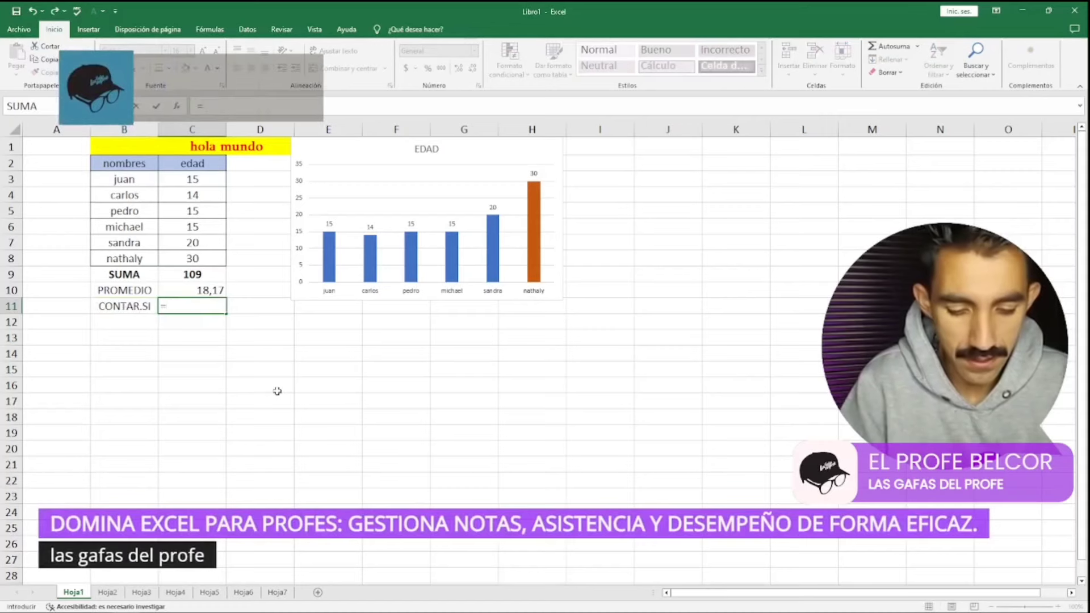
pyautogui.write('CONTAR')
pyautogui.press('Down')
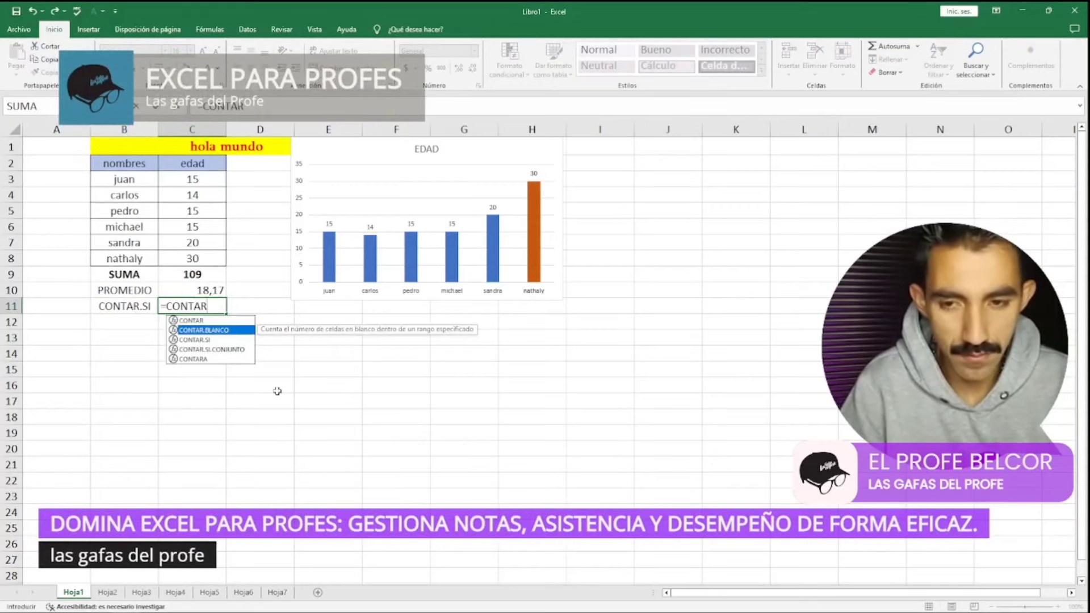
pyautogui.press('Down')
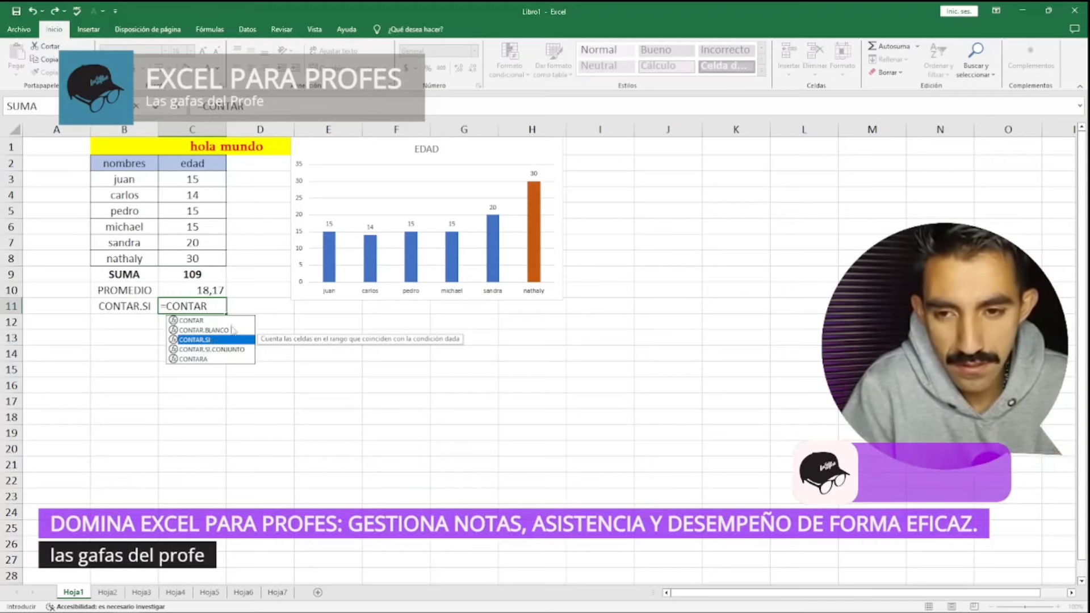
pyautogui.doubleClick(220, 341)
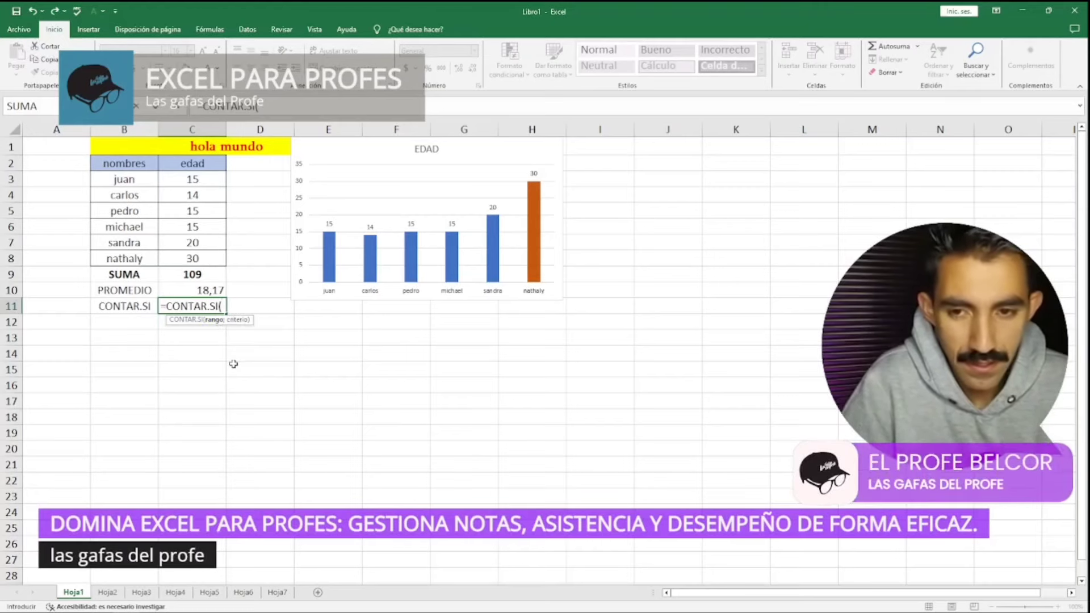
pyautogui.press('BackSpace')
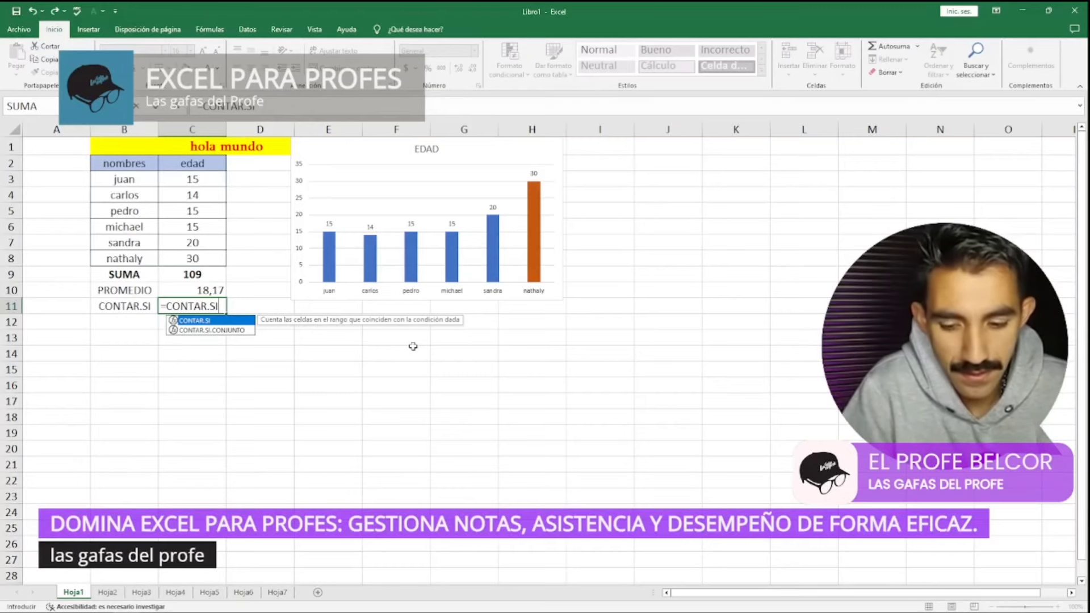
pyautogui.write('(')
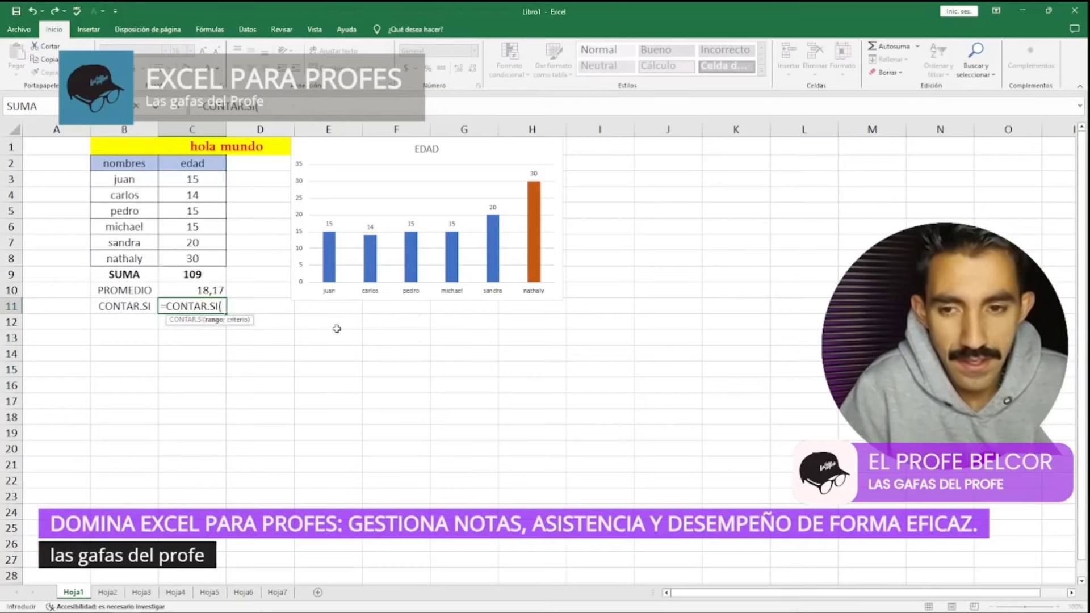
pyautogui.moveTo(213, 177); pyautogui.dragTo(198, 258)
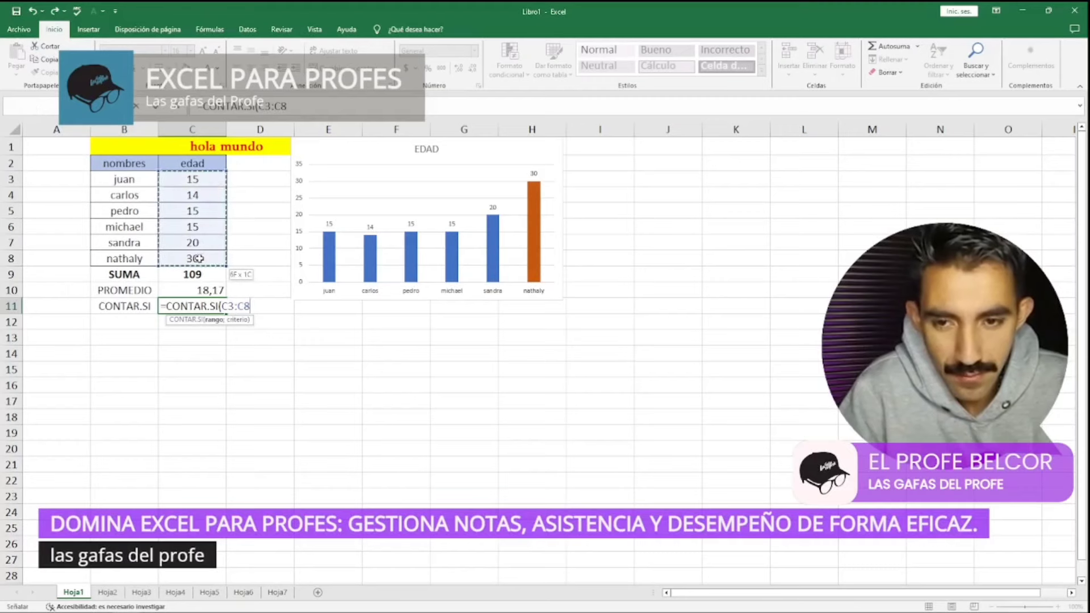
pyautogui.write(';')
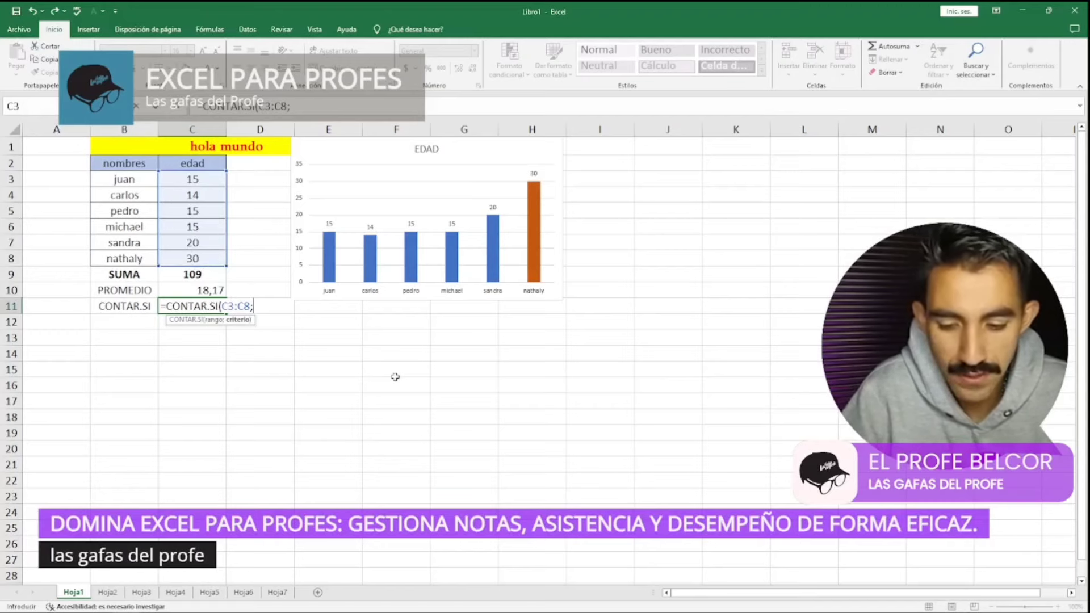
pyautogui.write('15')
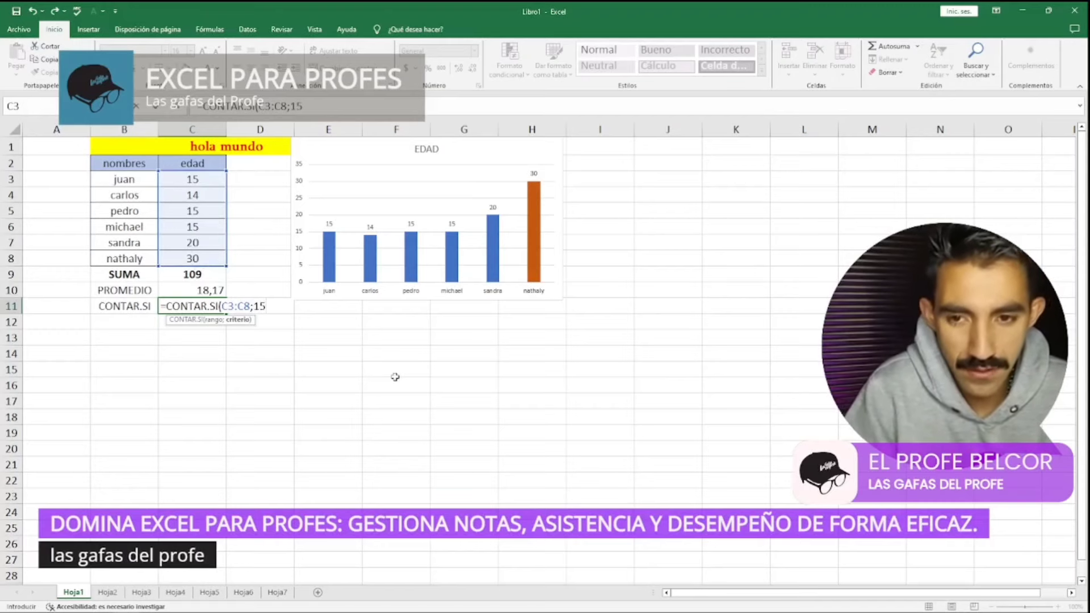
pyautogui.write(')')
pyautogui.press('Return')
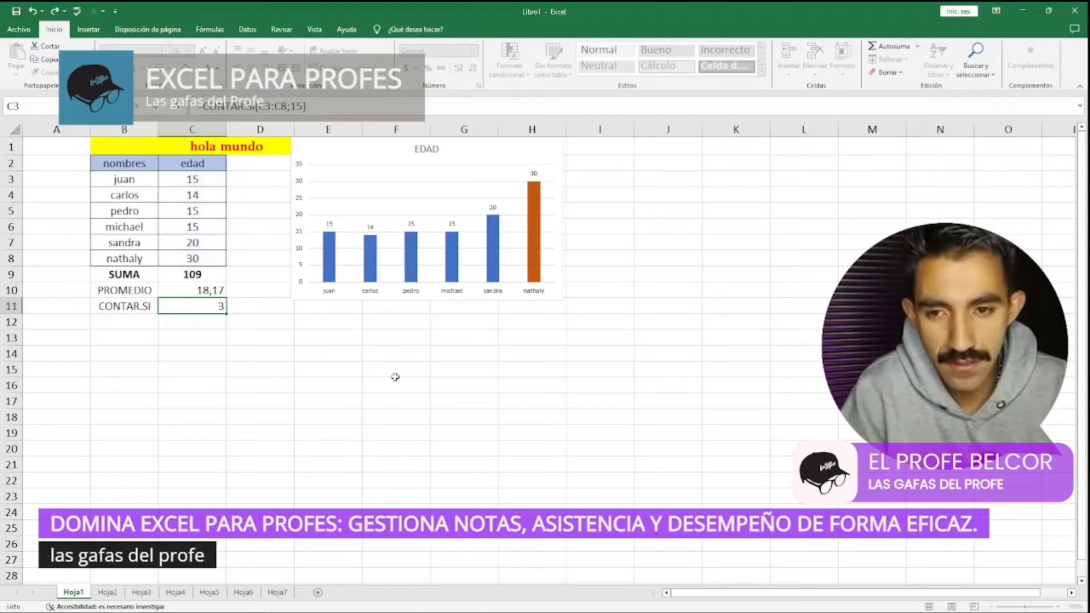
# Check the CONTAR.SI result in C11 against the matching ages in cells C3, C5 and C6
pyautogui.click(194, 303)
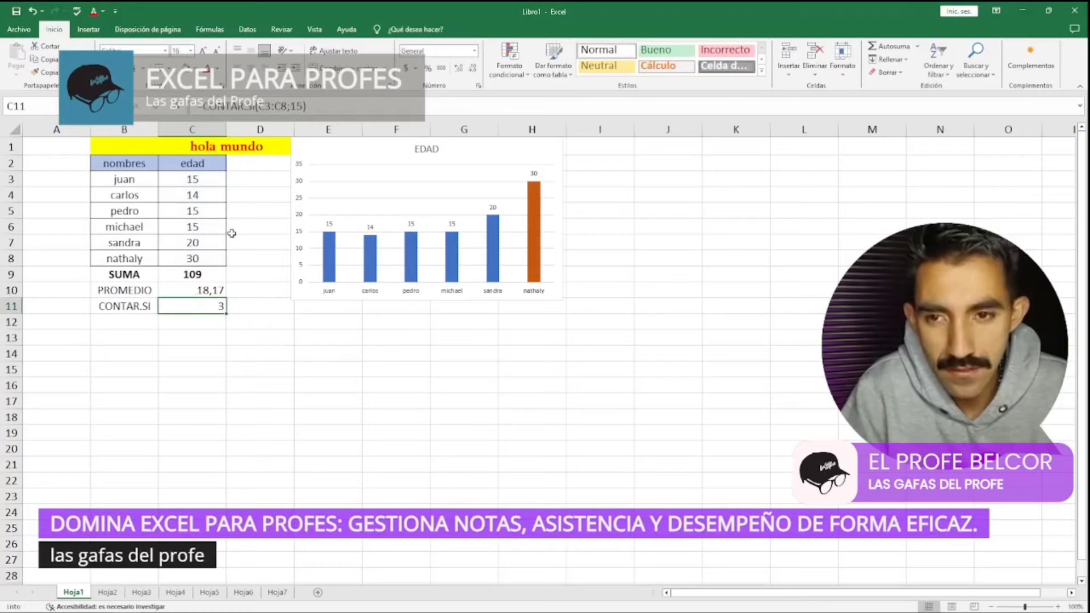
pyautogui.click(198, 177)
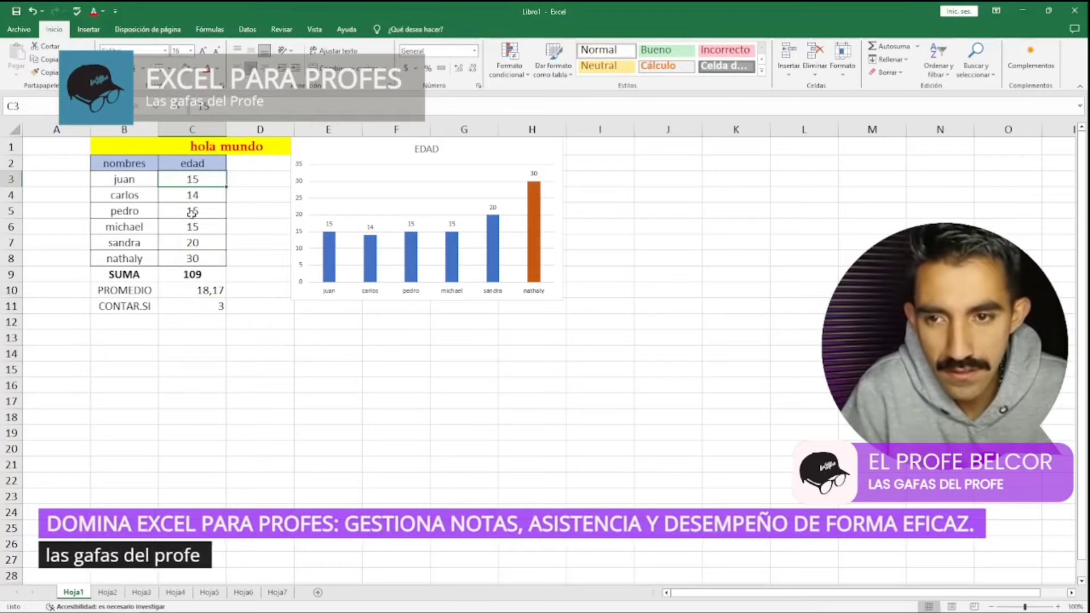
pyautogui.click(212, 209)
pyautogui.click(196, 226)
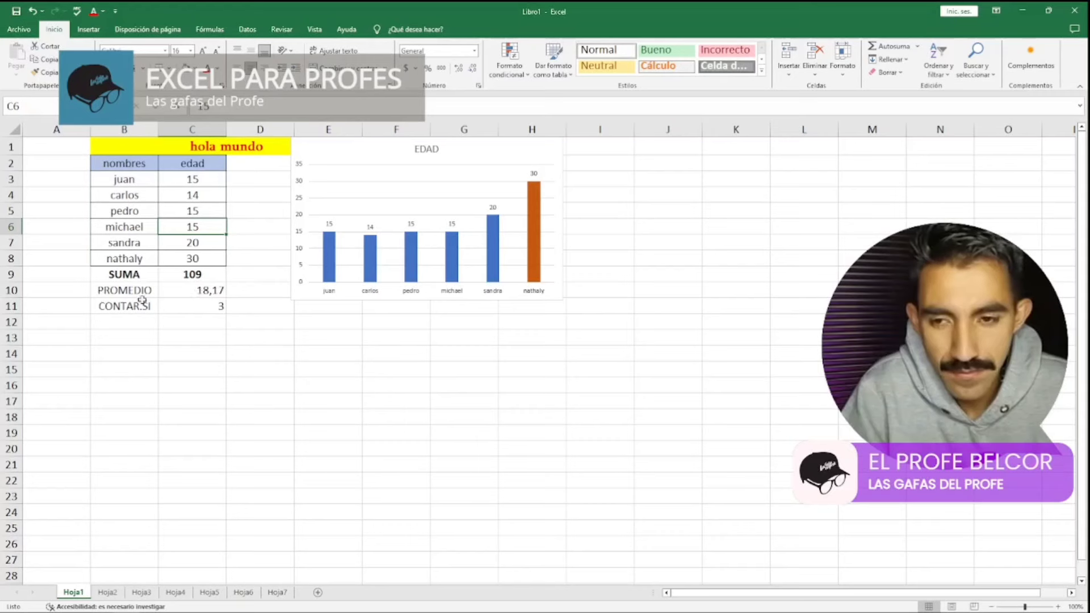
# Center the contents of cells B9 to C11 and apply all borders to them
pyautogui.moveTo(138, 278); pyautogui.dragTo(221, 309)
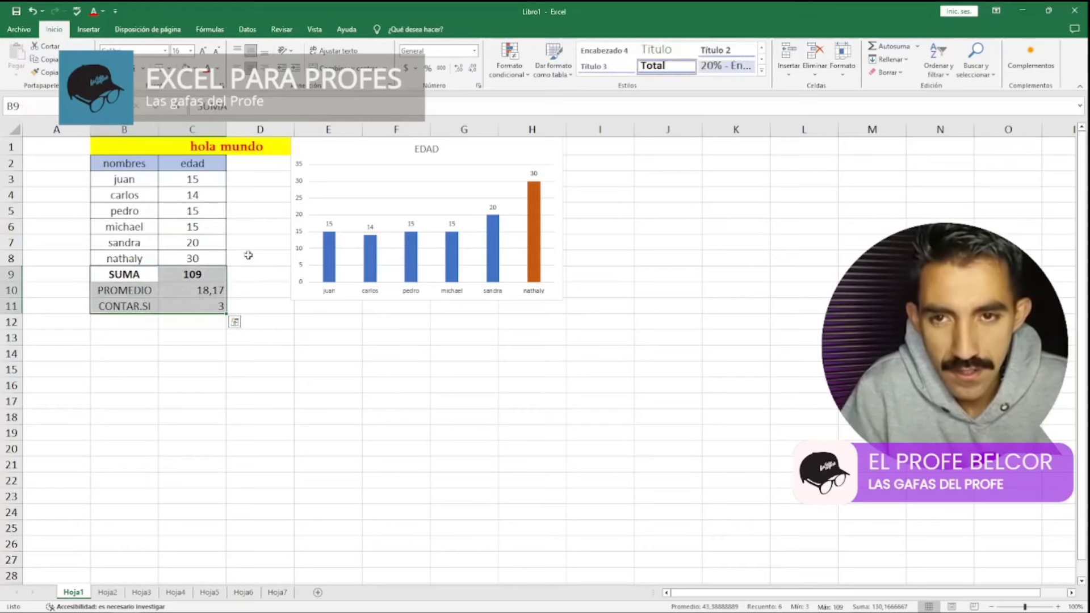
pyautogui.click(251, 69)
pyautogui.click(251, 69)
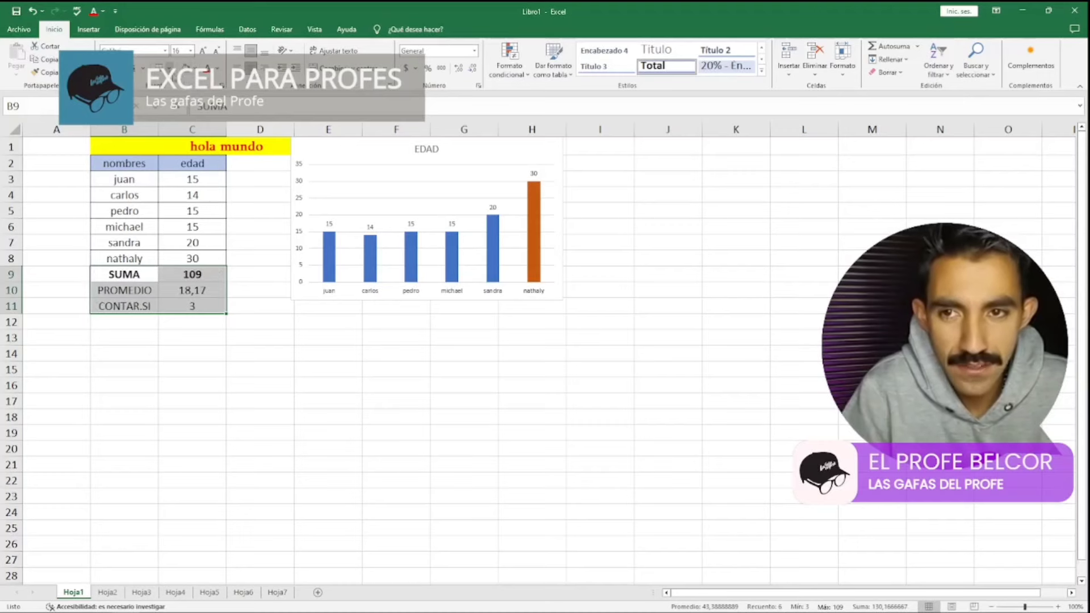
pyautogui.click(169, 68)
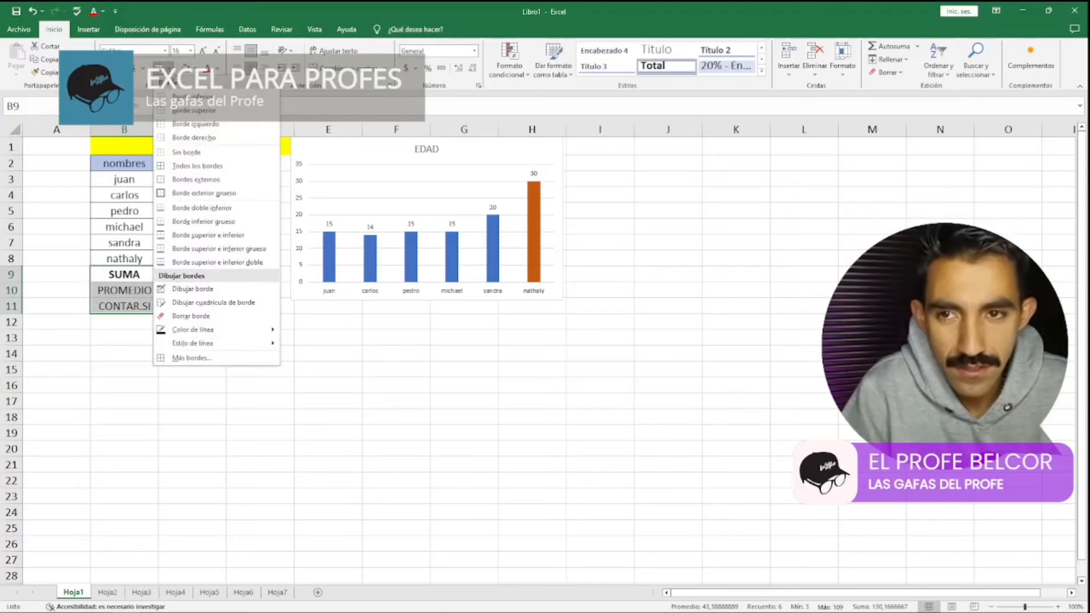
pyautogui.click(187, 166)
pyautogui.click(152, 356)
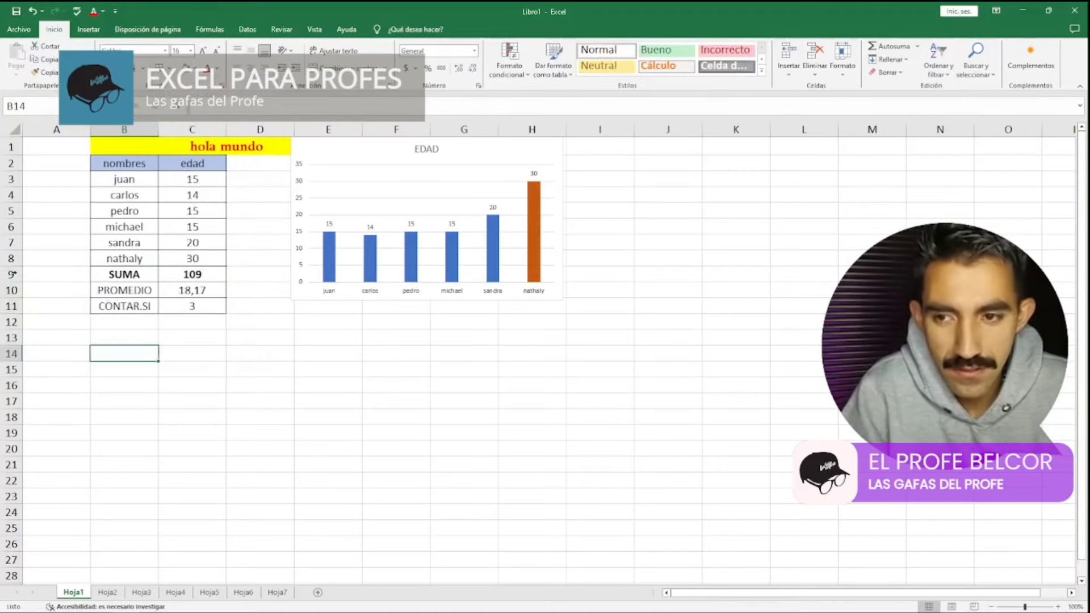
pyautogui.moveTo(125, 274); pyautogui.dragTo(202, 275)
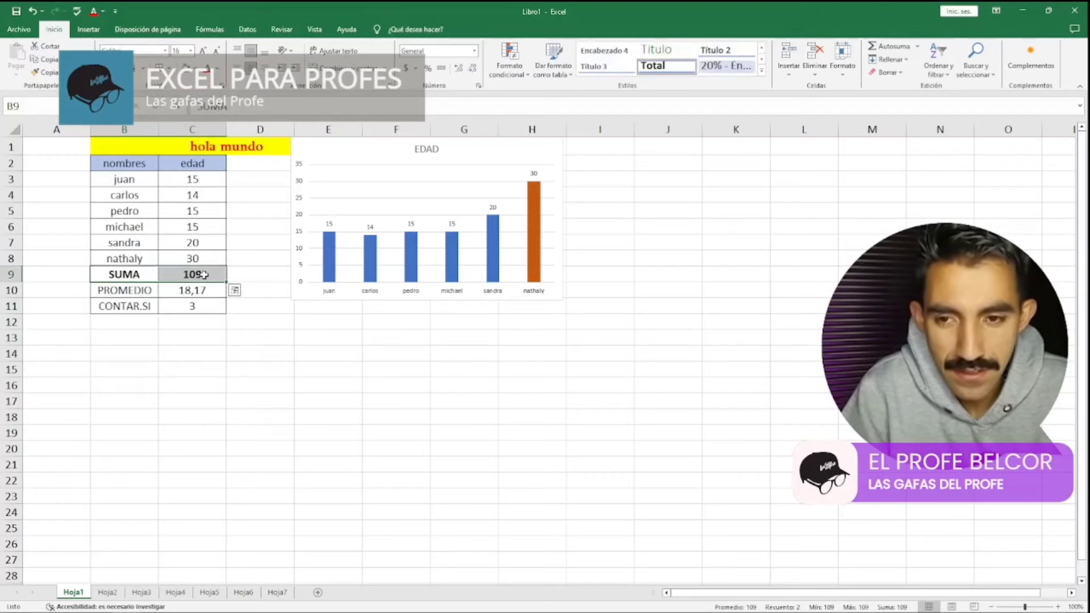
pyautogui.click(205, 275)
pyautogui.press('Down')
pyautogui.press('Down')
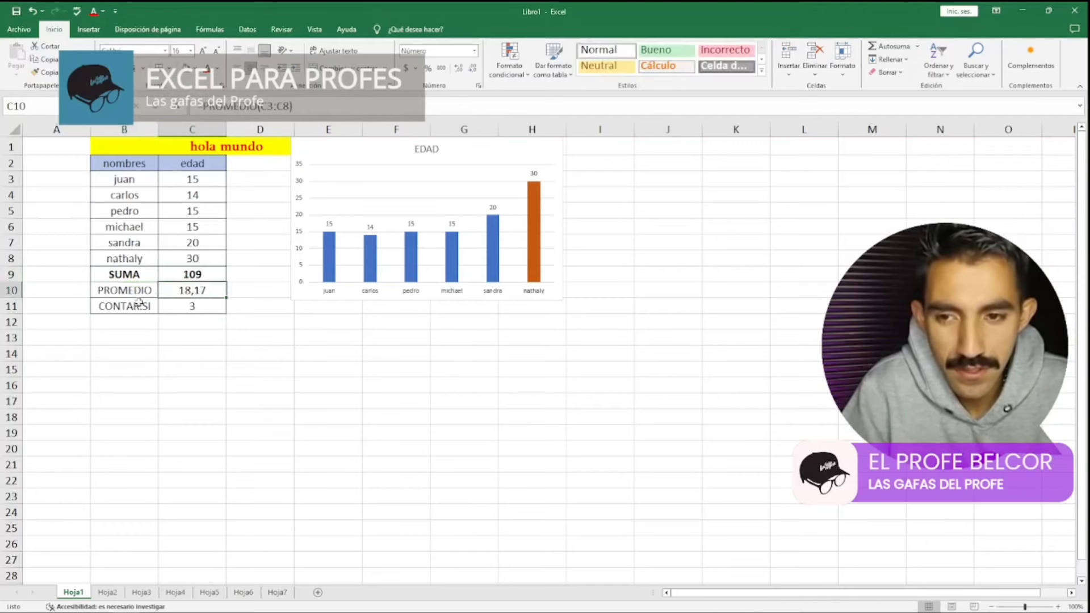
# Insert a new blank sheet row above the SUMA row, at row 9
pyautogui.click(8, 274)
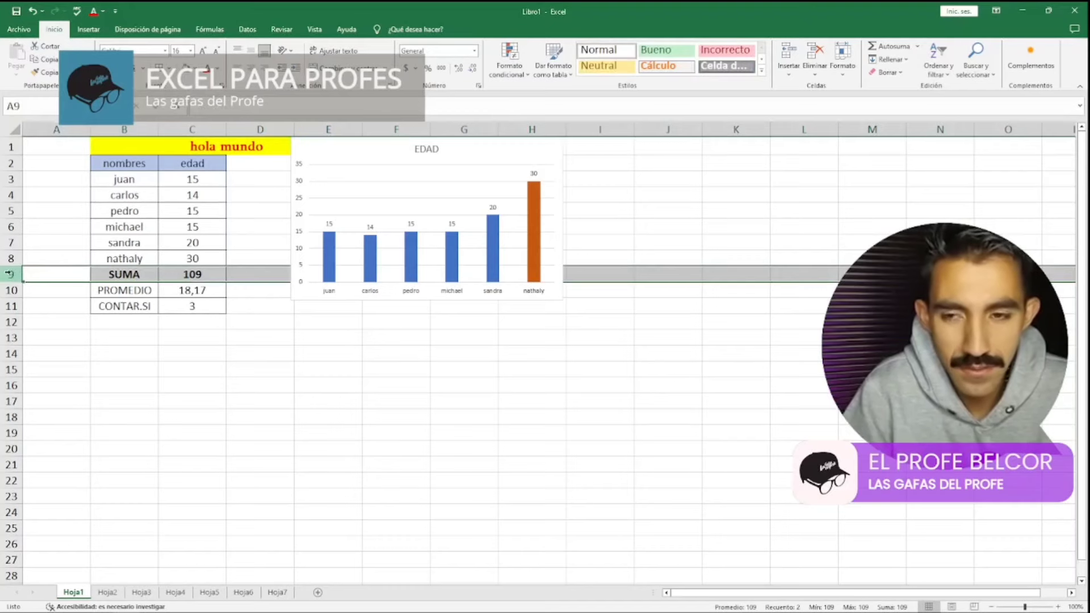
pyautogui.click(132, 339)
pyautogui.moveTo(131, 274); pyautogui.dragTo(193, 305)
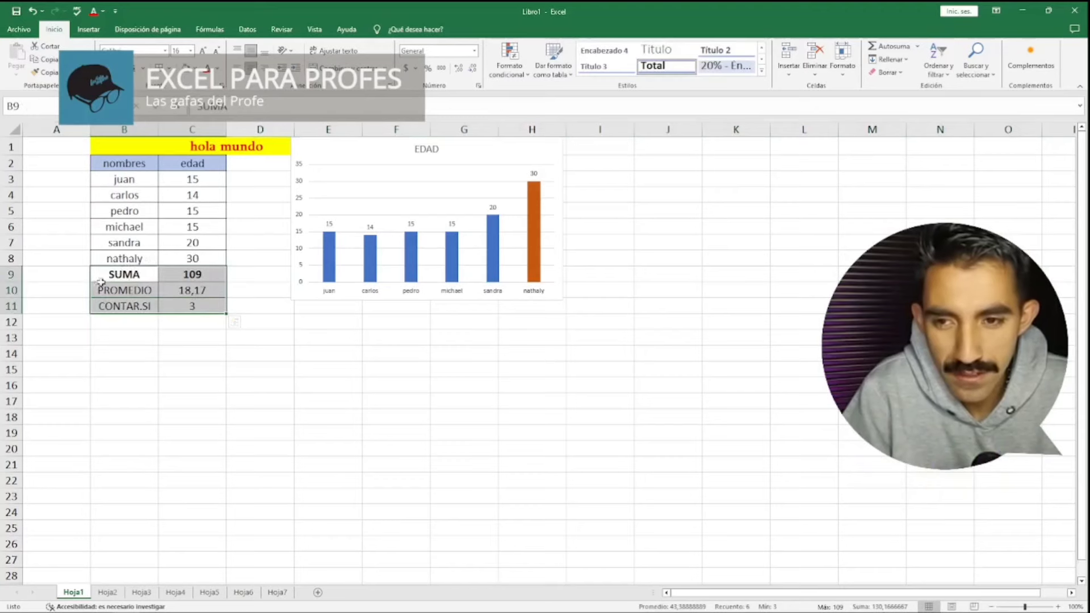
pyautogui.click(8, 274)
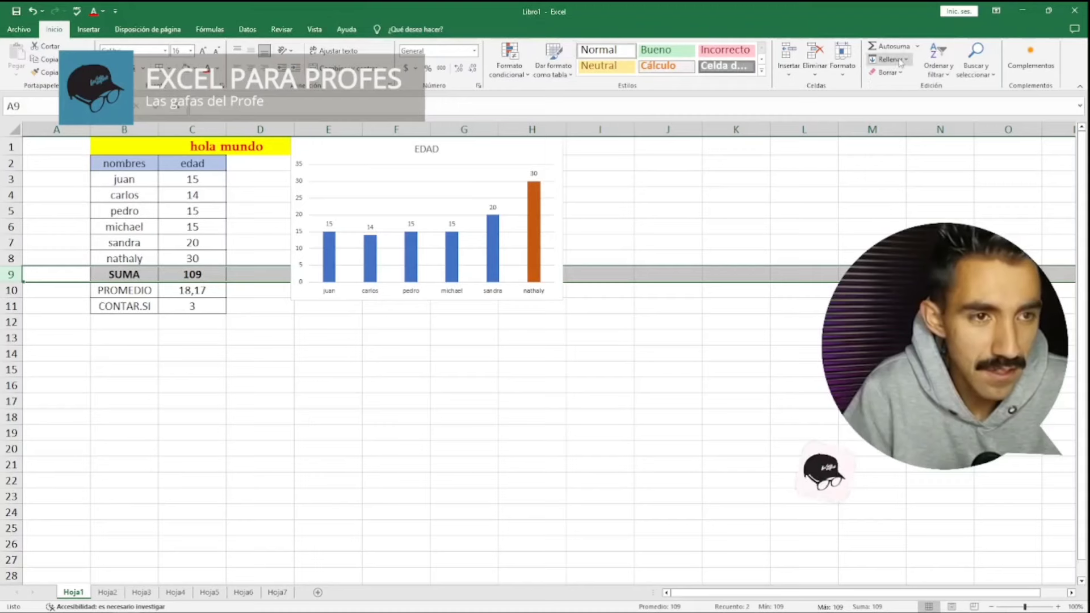
pyautogui.click(790, 77)
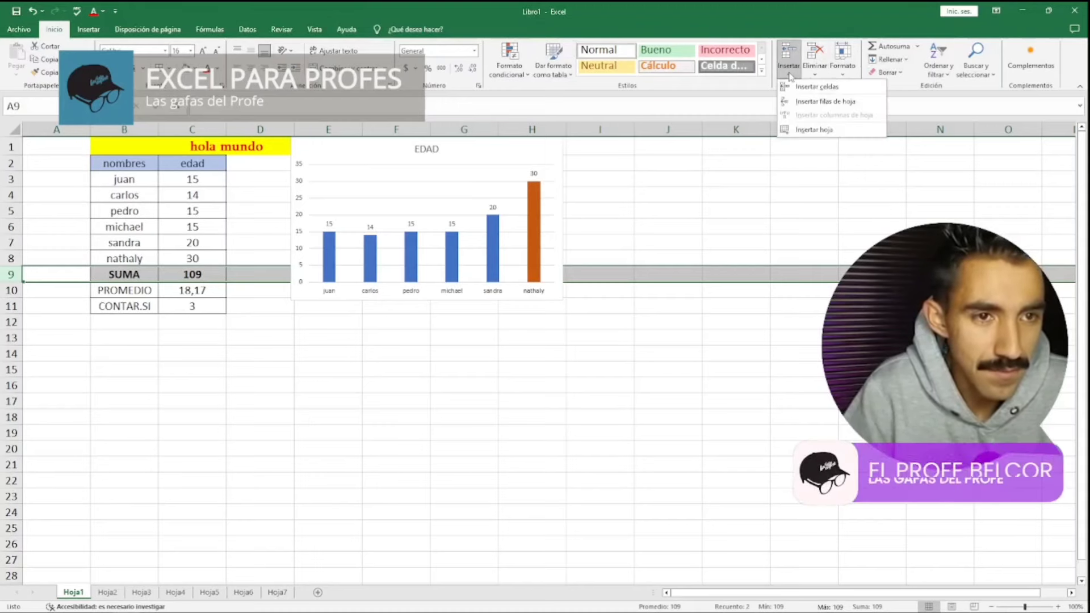
pyautogui.click(824, 102)
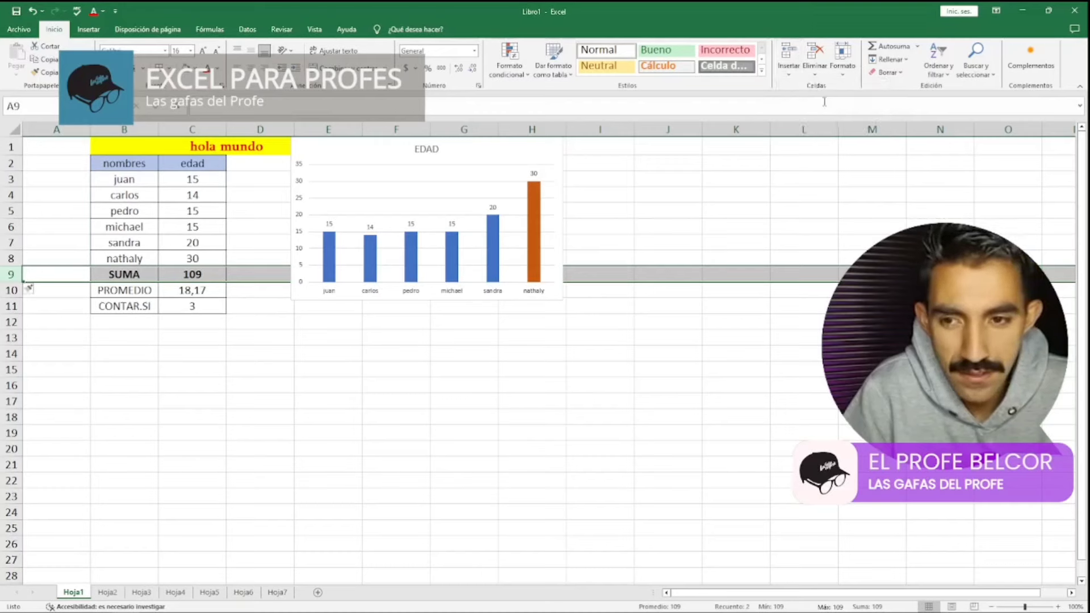
pyautogui.click(179, 415)
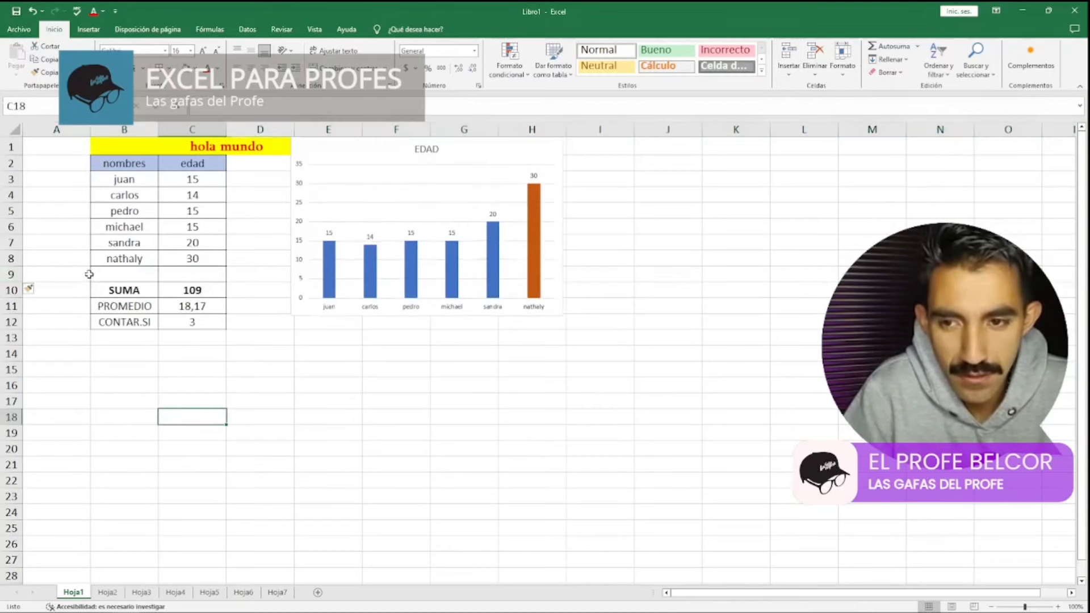
# Clear the borders and formatting from cells A9 to D9 in the blank row between the table and the summary block
pyautogui.moveTo(80, 273); pyautogui.dragTo(247, 272)
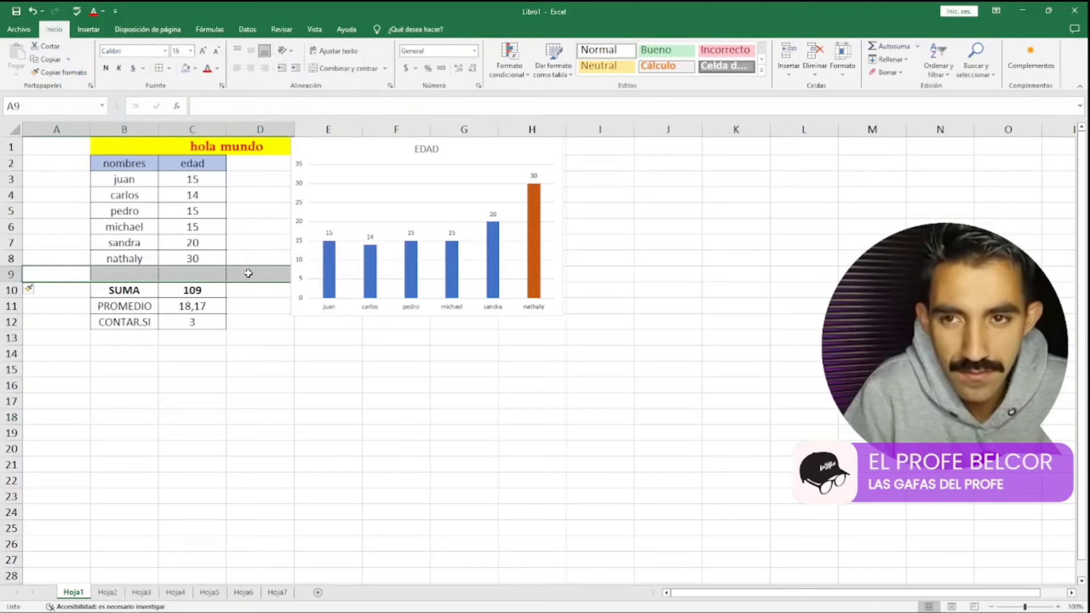
pyautogui.click(884, 75)
pyautogui.click(292, 378)
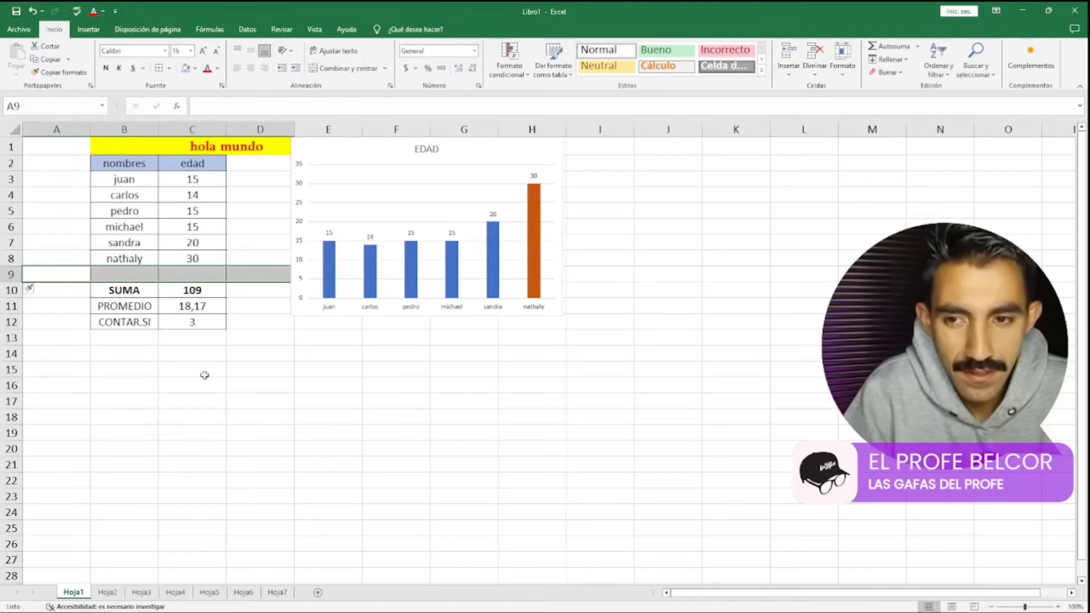
pyautogui.click(887, 75)
pyautogui.click(889, 86)
pyautogui.click(202, 420)
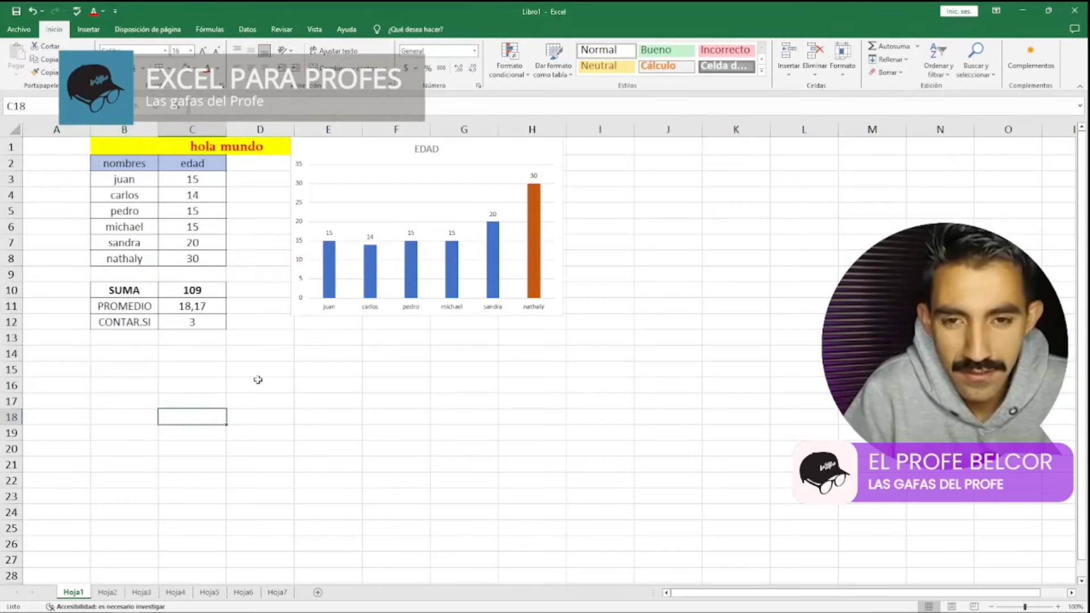
pyautogui.moveTo(131, 292); pyautogui.dragTo(217, 325)
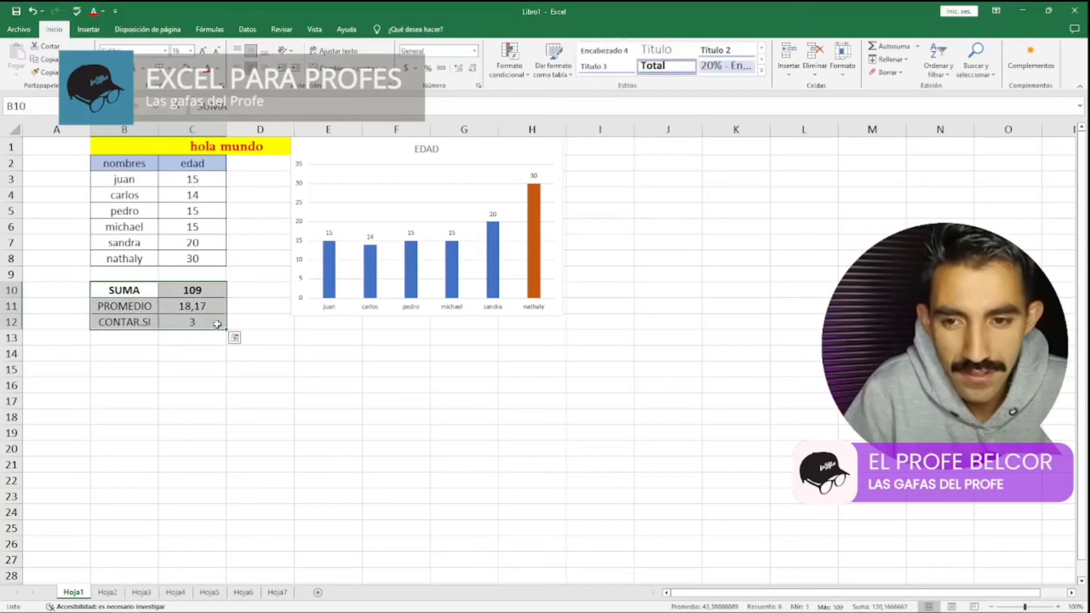
pyautogui.click(276, 338)
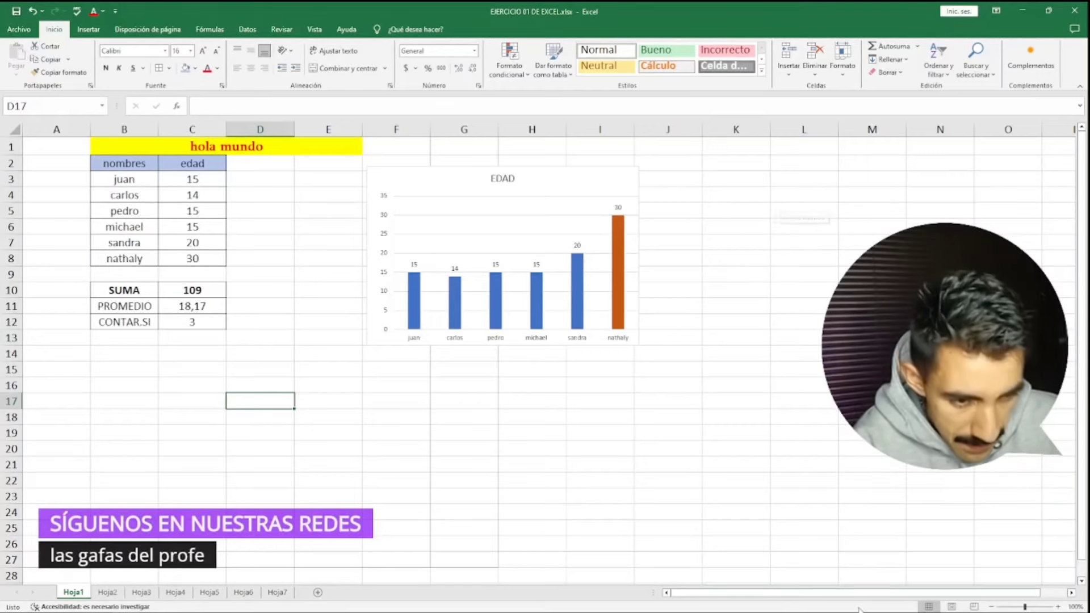
# Switch to Page Layout view and check how the EDAD chart falls across the printed pages
pyautogui.click(953, 606)
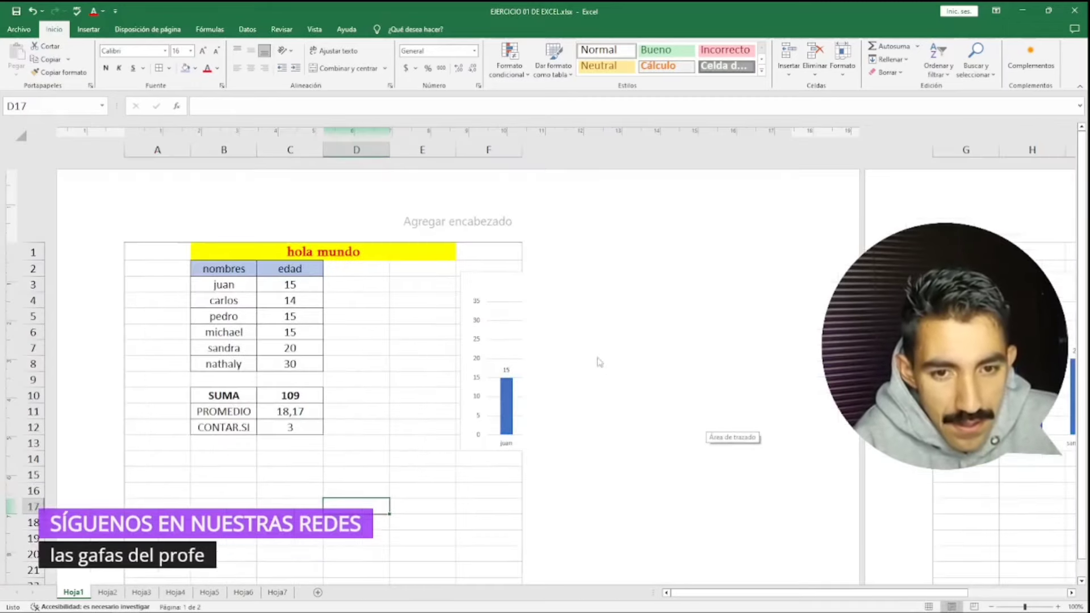
pyautogui.scroll(-2, 338, 316)
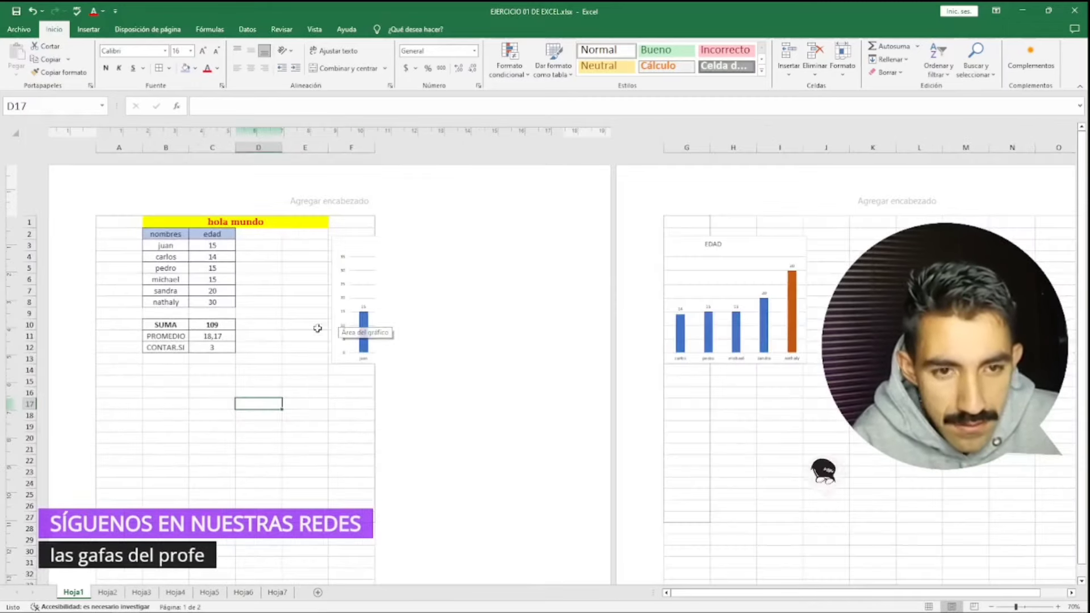
pyautogui.click(741, 257)
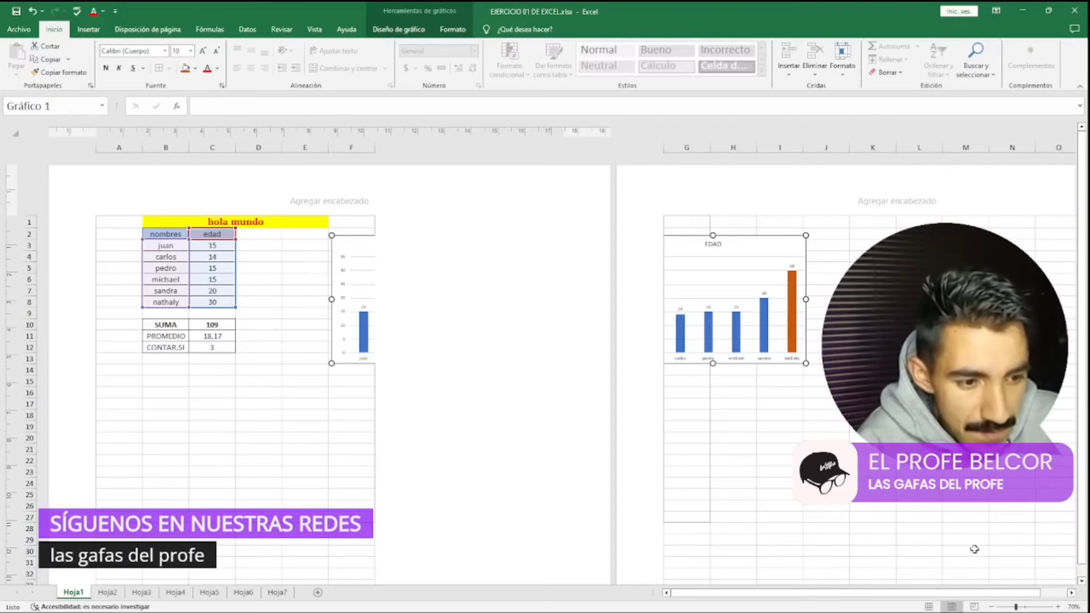
# Switch to Page Break Preview and move the vertical page break to between columns E and F
pyautogui.click(974, 606)
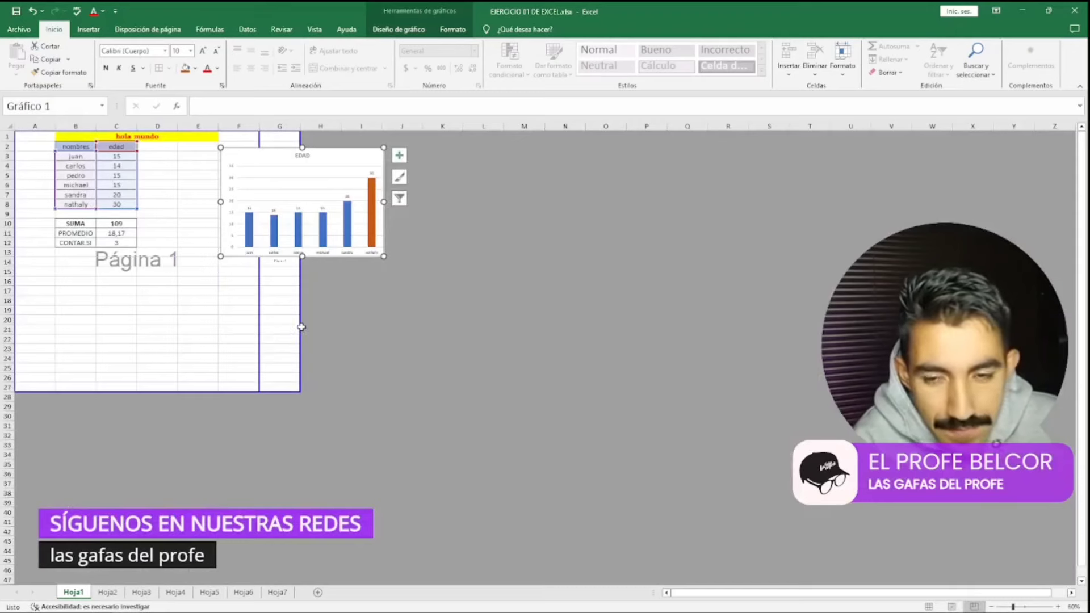
pyautogui.click(275, 299)
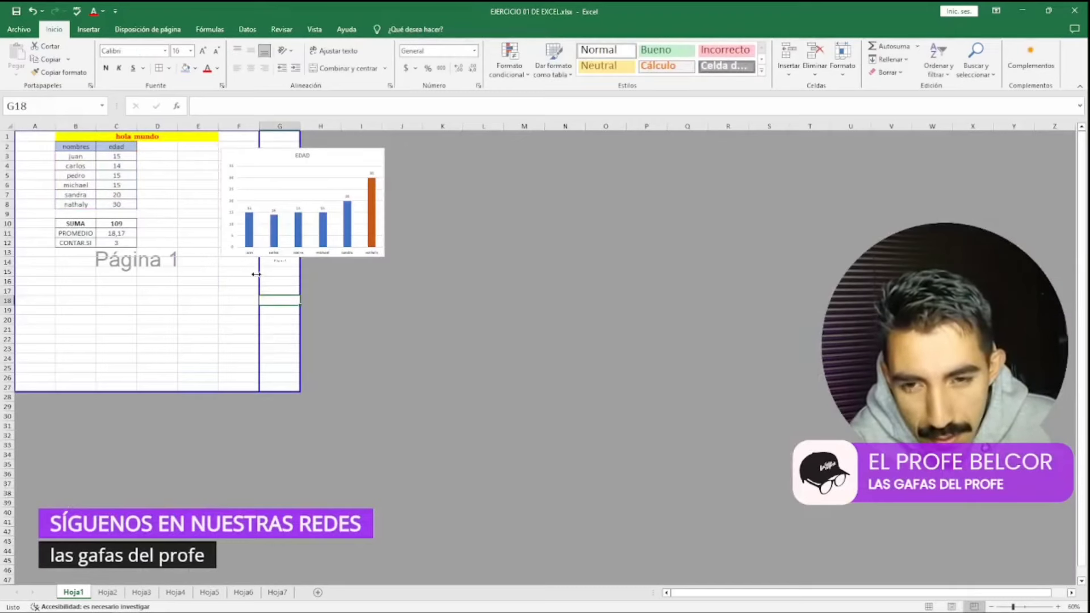
pyautogui.moveTo(257, 274); pyautogui.dragTo(217, 274)
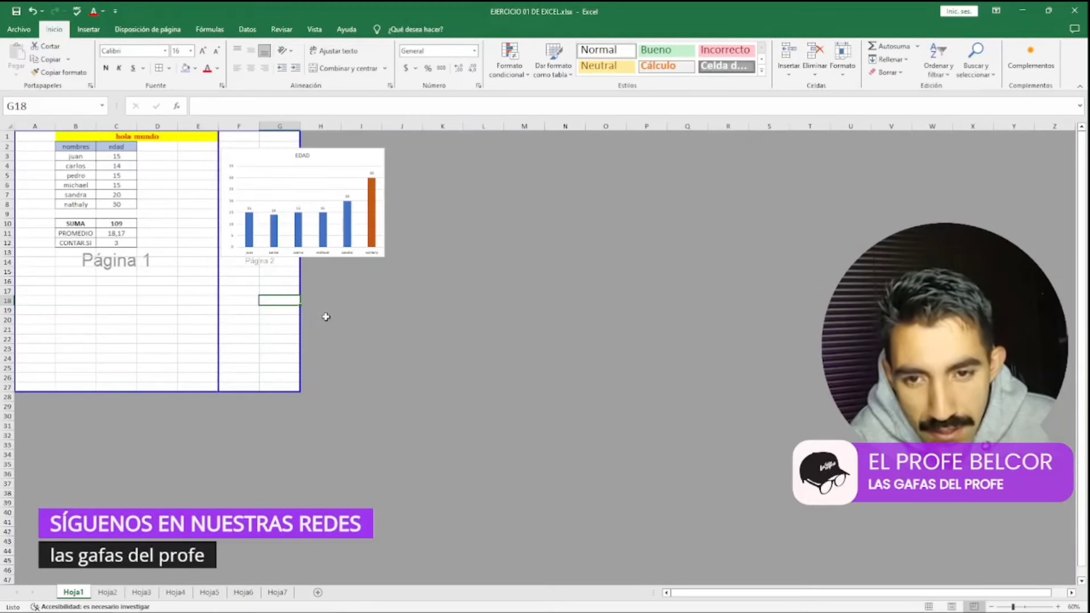
# Extend the print area to column M and move the vertical page break to between columns L and M
pyautogui.moveTo(300, 329); pyautogui.dragTo(466, 329)
pyautogui.moveTo(309, 319); pyautogui.dragTo(402, 314)
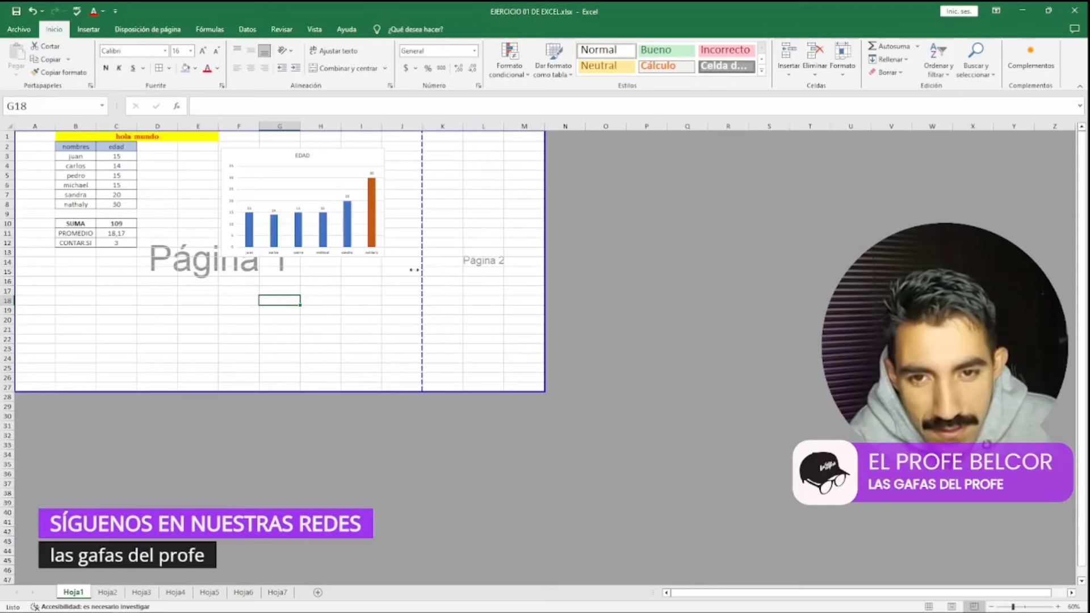
pyautogui.moveTo(414, 270); pyautogui.dragTo(494, 275)
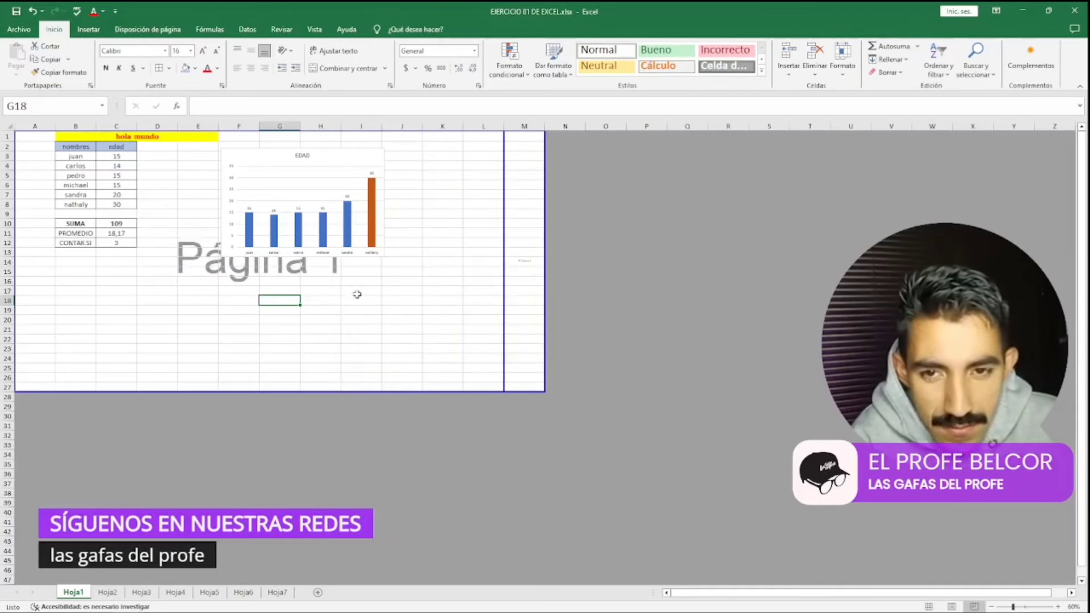
# Review the page 1 range A1 to L27 and move the vertical page break to between columns K and L
pyautogui.moveTo(486, 138); pyautogui.dragTo(484, 214)
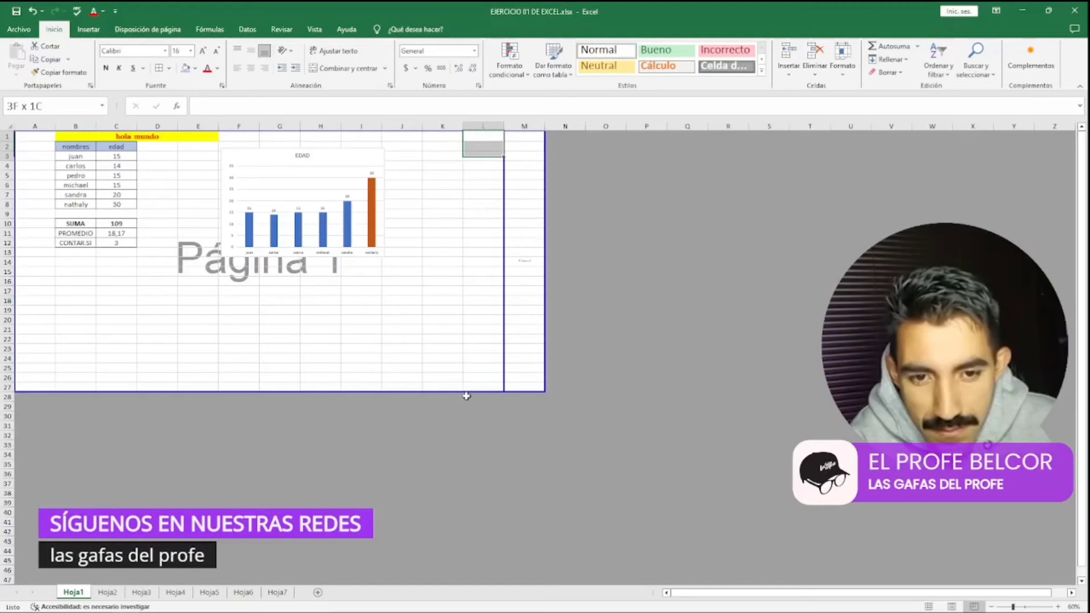
pyautogui.moveTo(467, 395); pyautogui.dragTo(36, 388)
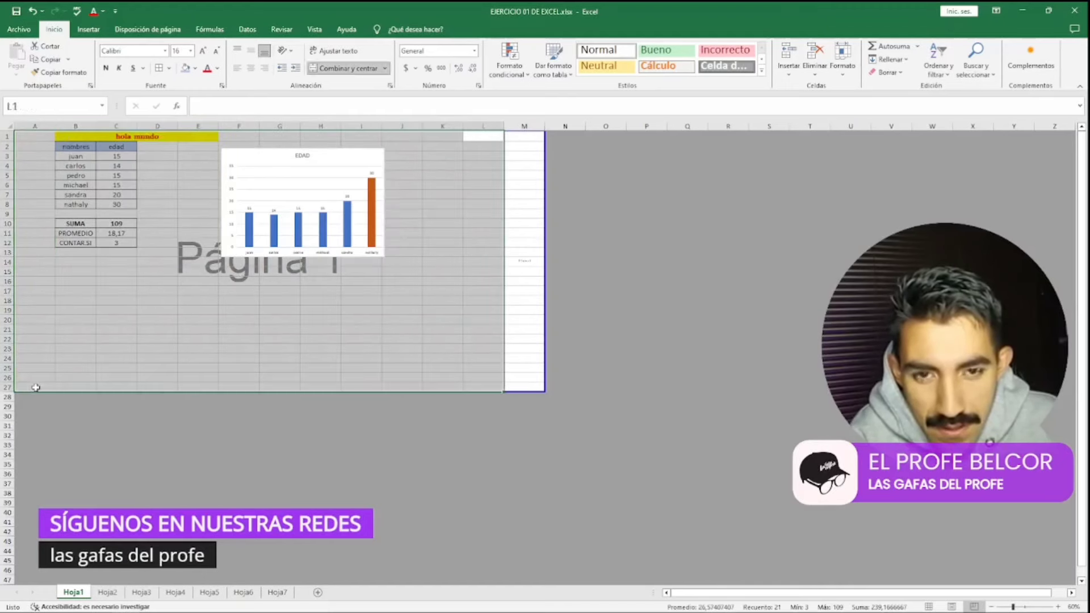
pyautogui.click(522, 270)
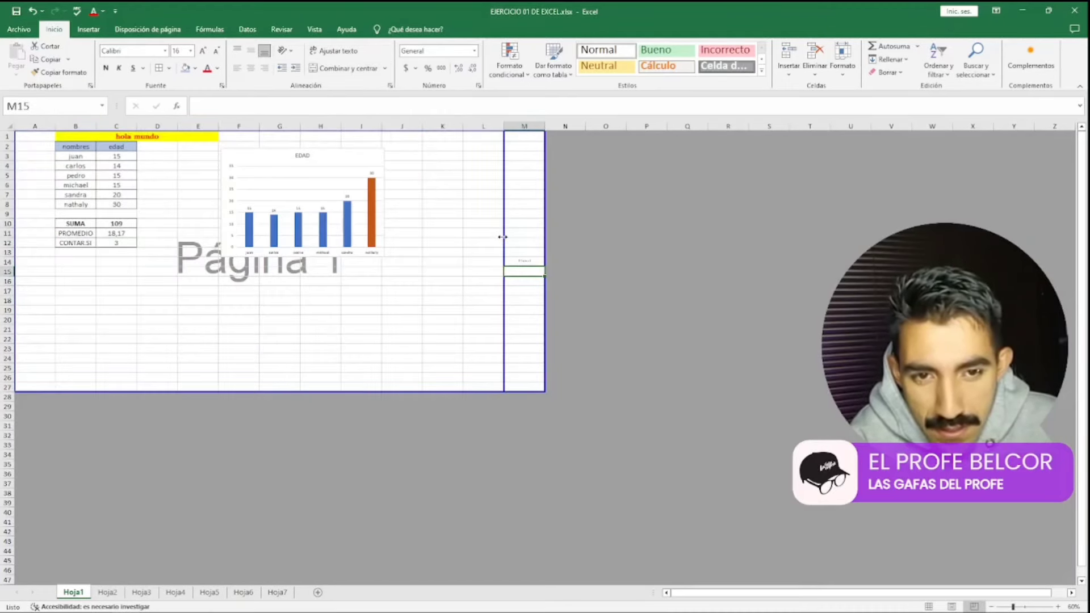
pyautogui.moveTo(503, 236); pyautogui.dragTo(463, 237)
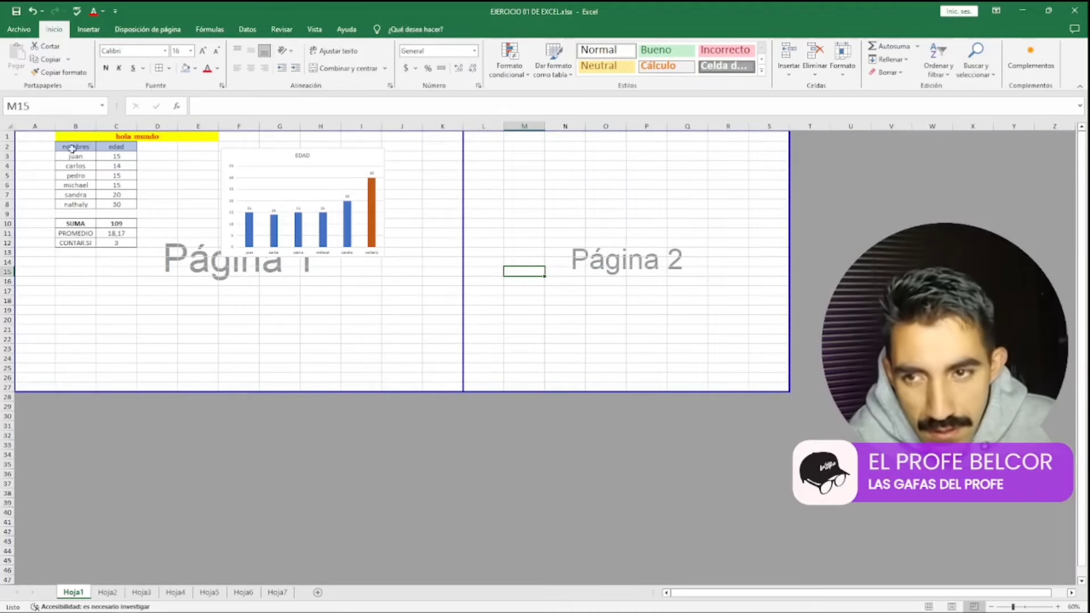
# Review both page ranges and shrink the print area to end at column K, leaving only page 1
pyautogui.moveTo(25, 135); pyautogui.dragTo(428, 289)
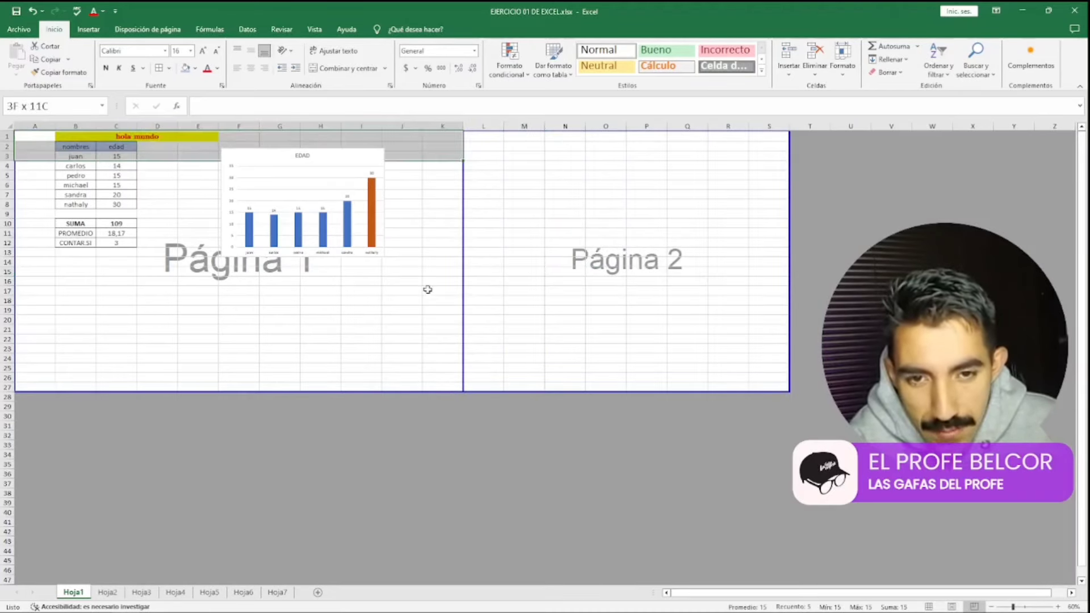
pyautogui.moveTo(423, 366); pyautogui.dragTo(433, 390)
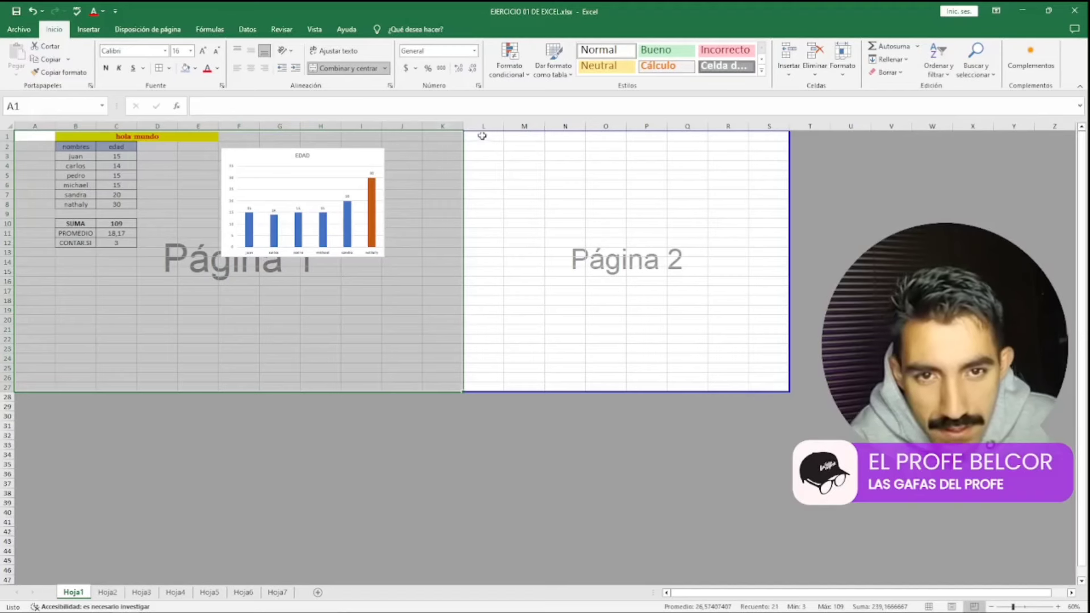
pyautogui.moveTo(482, 136); pyautogui.dragTo(756, 386)
pyautogui.click(769, 309)
pyautogui.moveTo(790, 270); pyautogui.dragTo(466, 267)
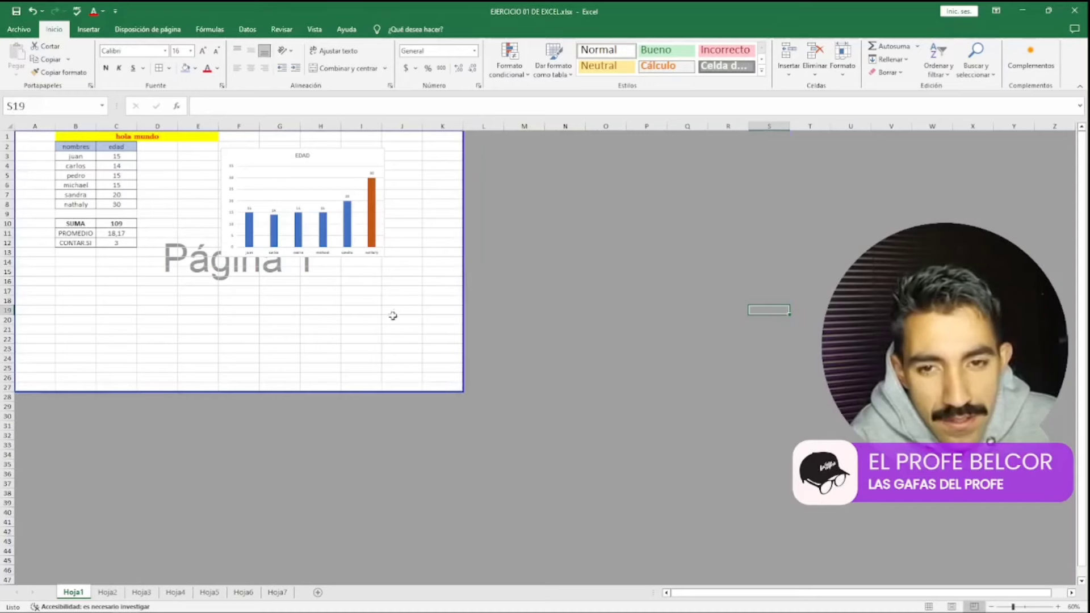
pyautogui.click(197, 341)
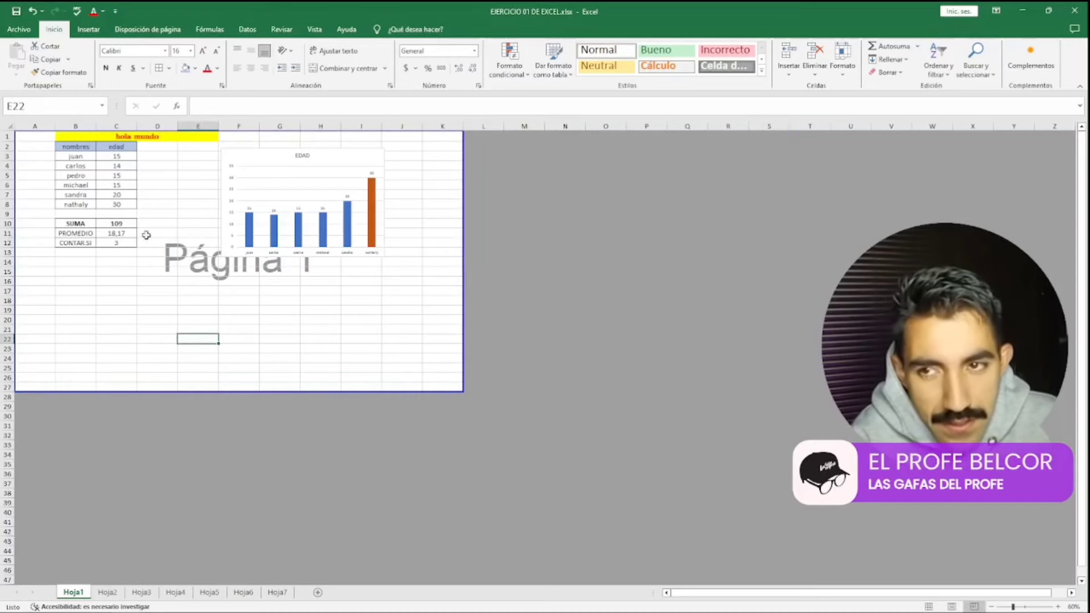
# Open the Save As dialog for the workbook in the Escritorio folder
pyautogui.click(19, 29)
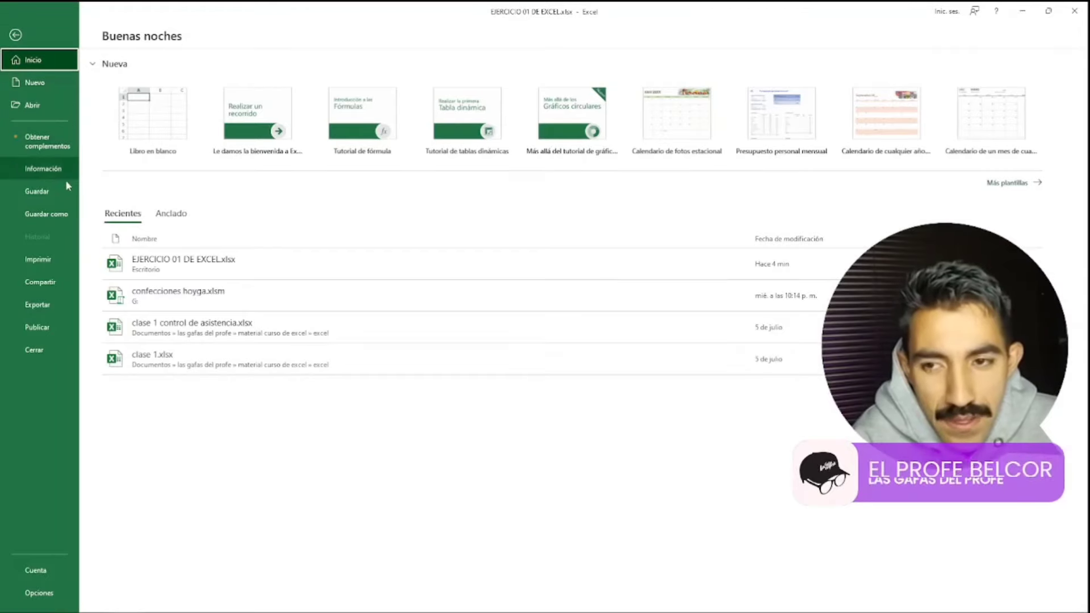
pyautogui.click(60, 215)
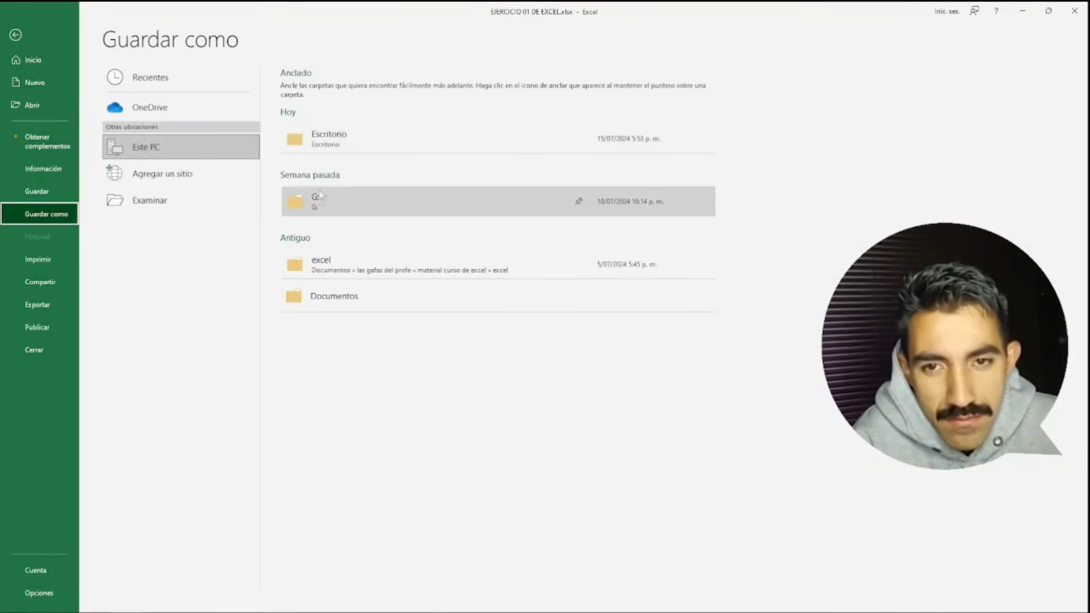
pyautogui.click(324, 139)
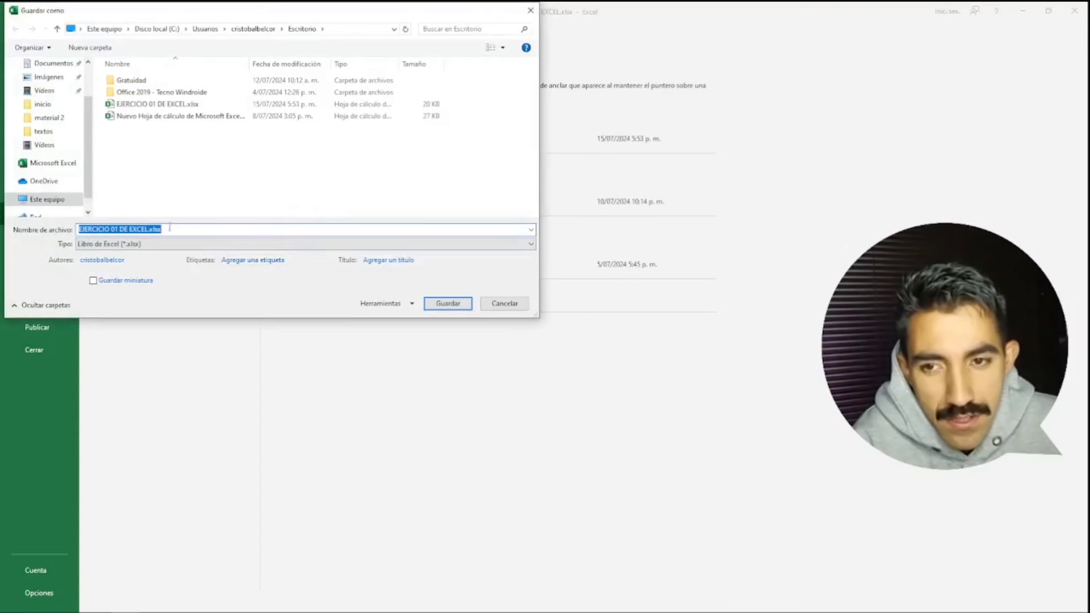
# Save the workbook under the file name Informe de edades.xlsx
pyautogui.click(177, 229)
pyautogui.moveTo(142, 229); pyautogui.dragTo(26, 233)
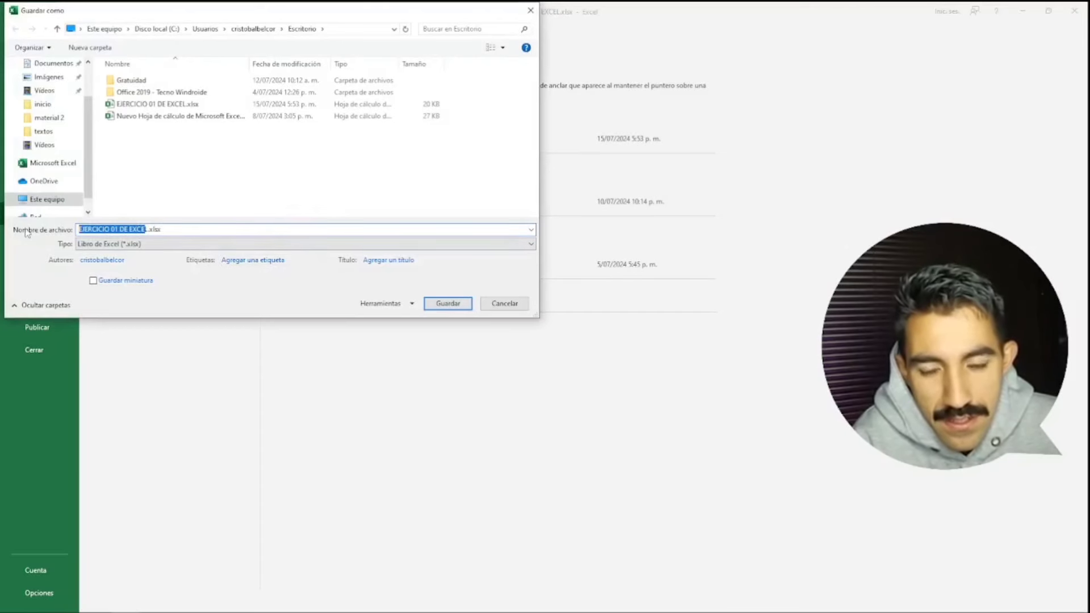
pyautogui.write('HOL')
pyautogui.write('ja')
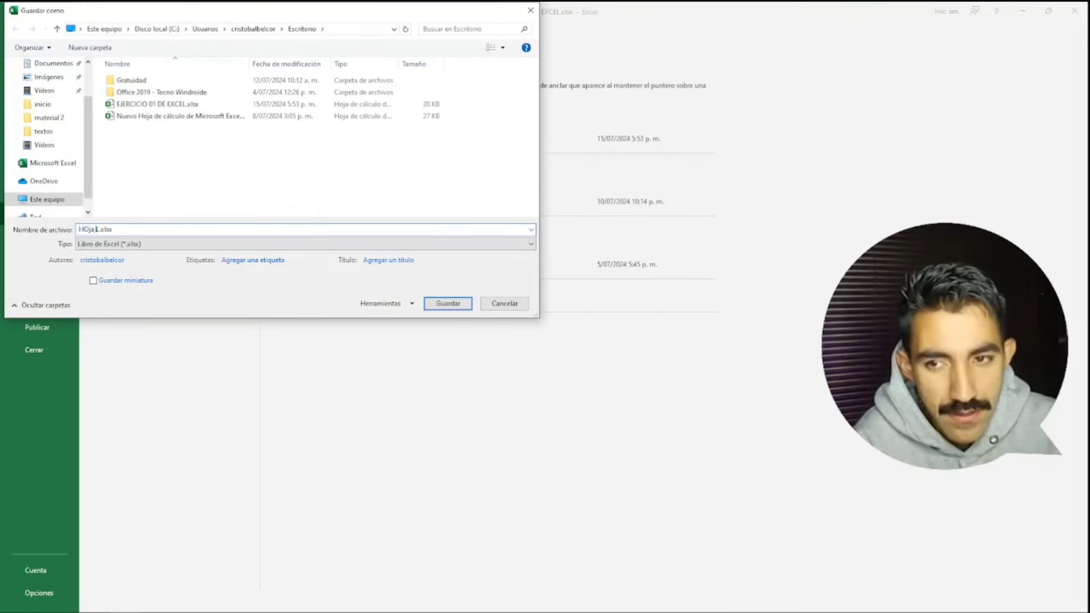
pyautogui.press('BackSpace')
pyautogui.press('BackSpace')
pyautogui.press('BackSpace')
pyautogui.press('BackSpace')
pyautogui.write('oj')
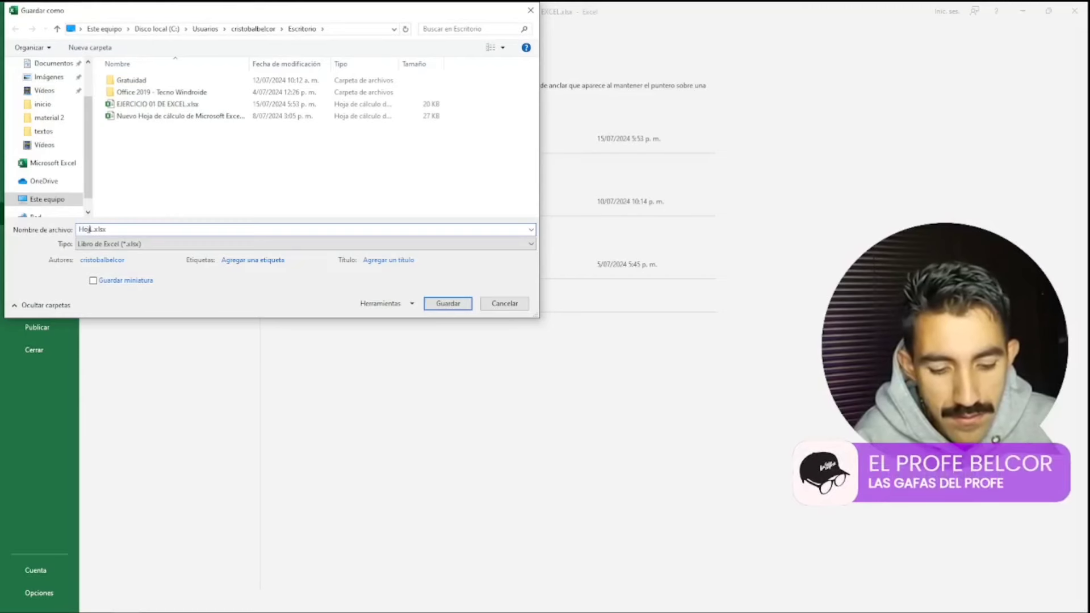
pyautogui.write('a')
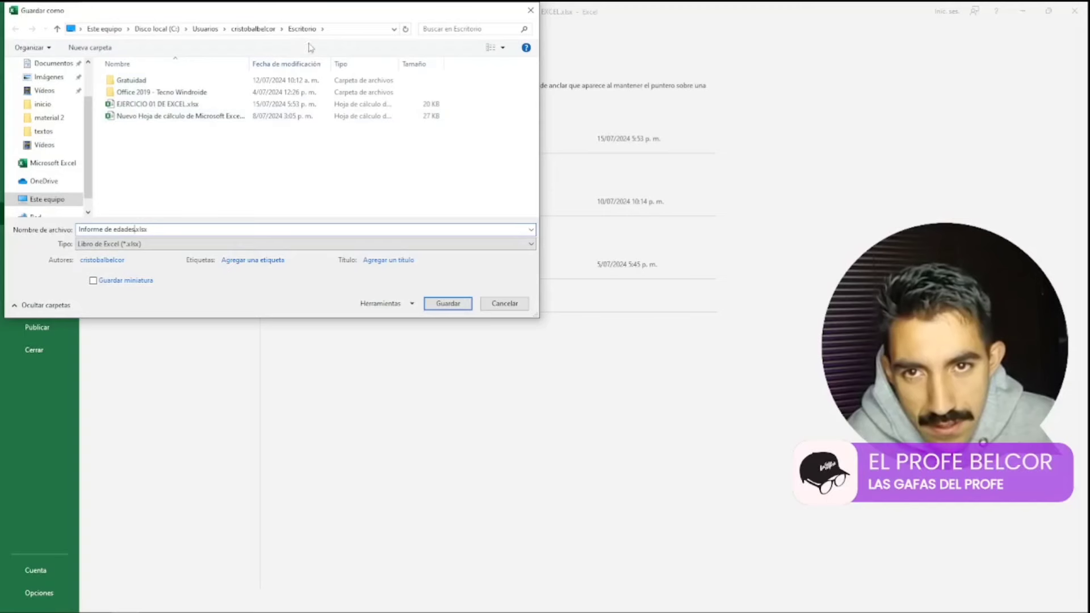
pyautogui.click(436, 302)
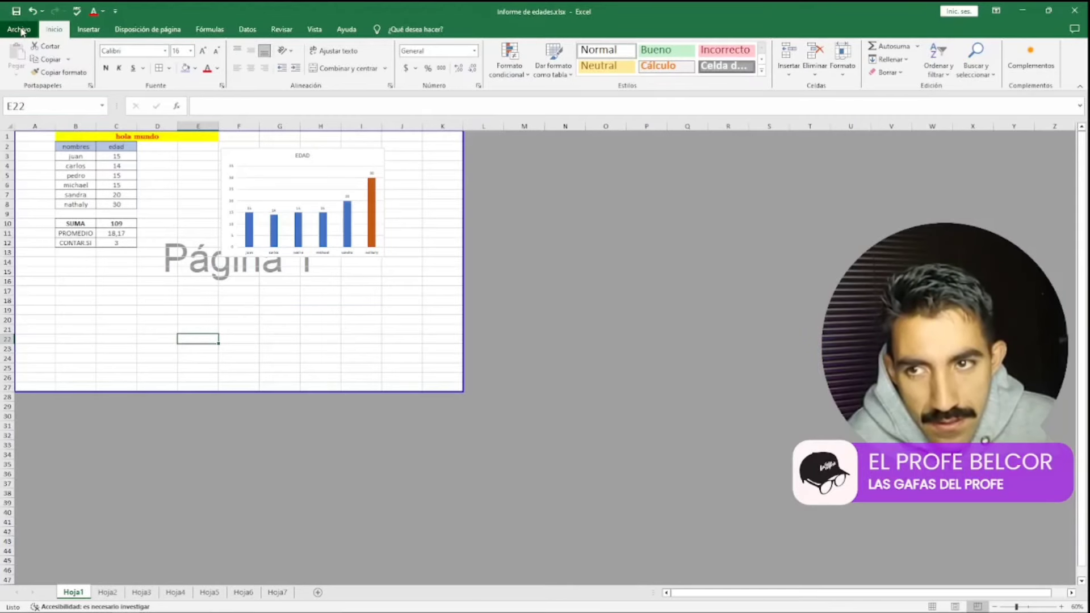
# In the print settings, try scaling the sheet to fit on one page and switch to fitting all columns on one page
pyautogui.click(21, 30)
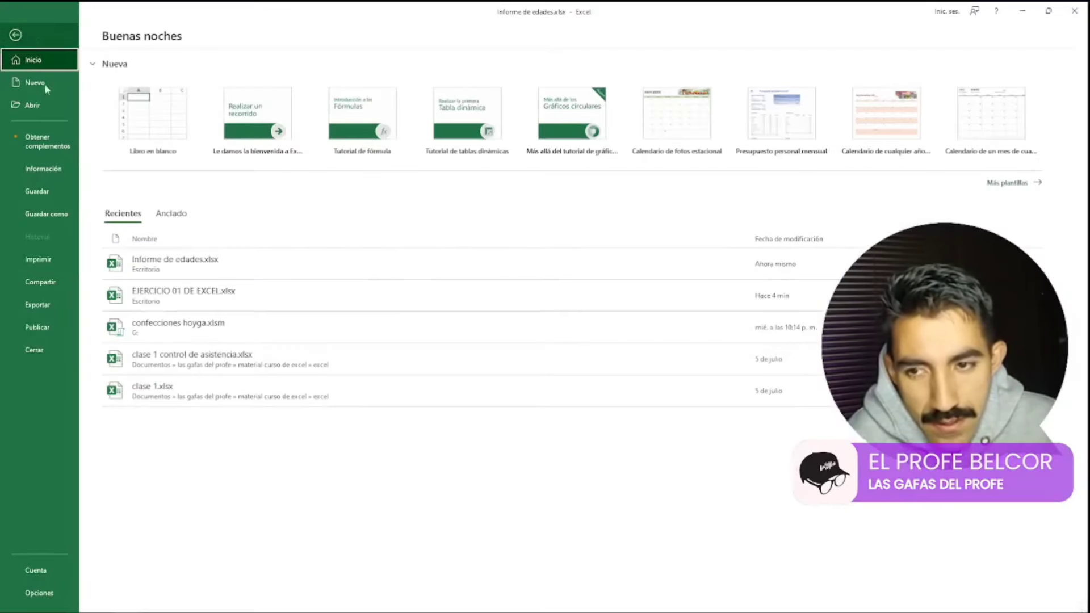
pyautogui.click(38, 260)
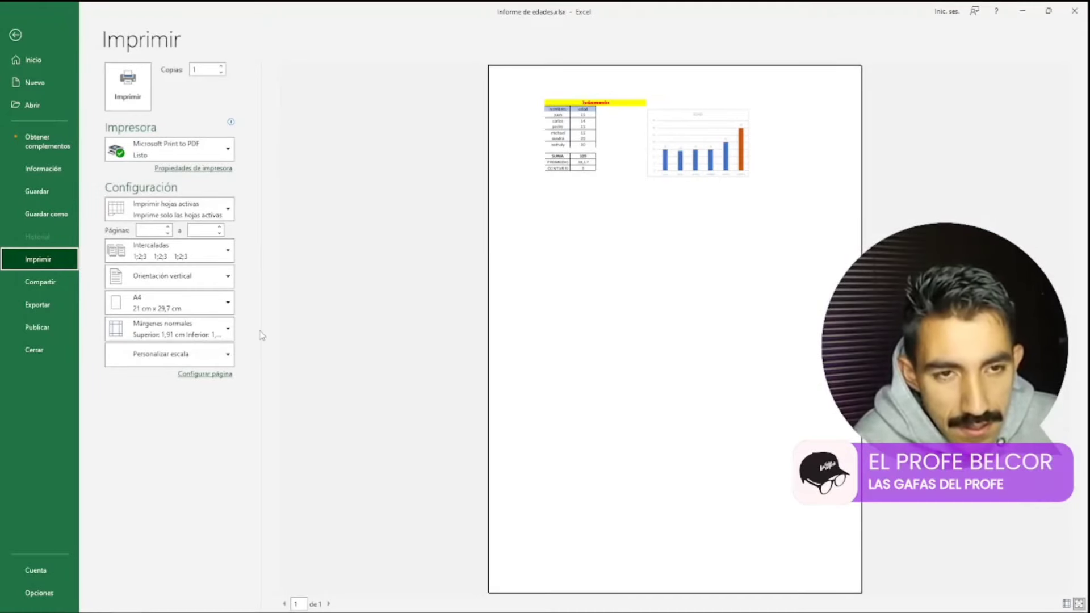
pyautogui.click(184, 355)
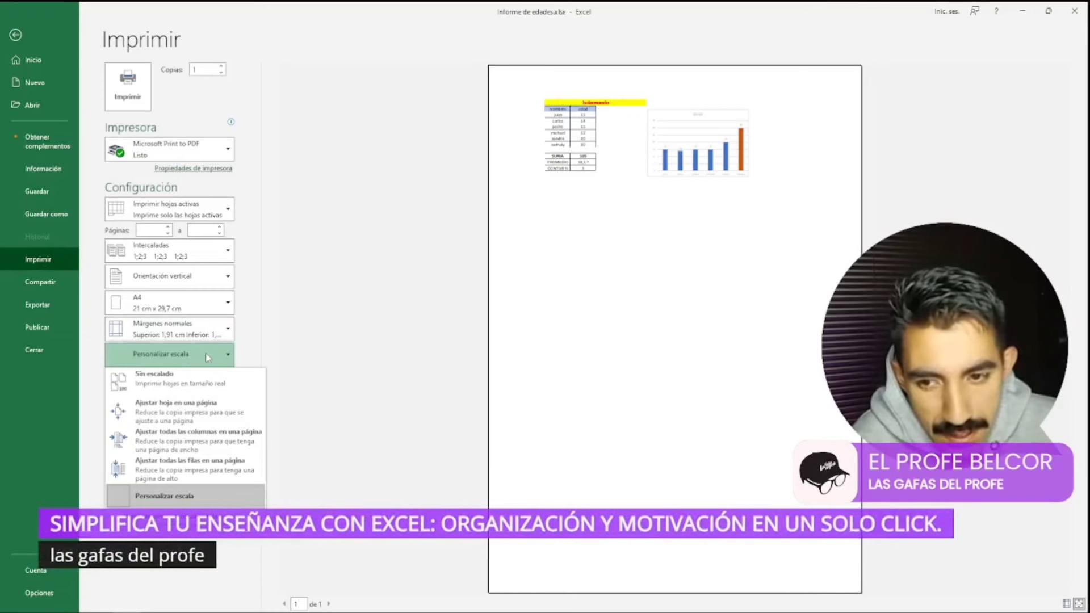
pyautogui.click(192, 417)
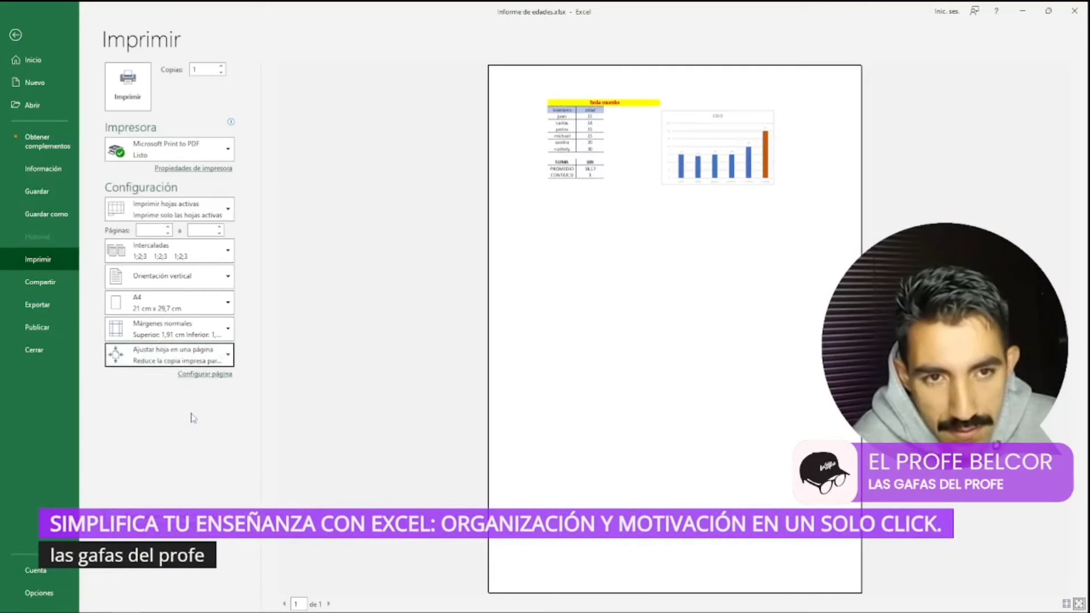
pyautogui.click(200, 354)
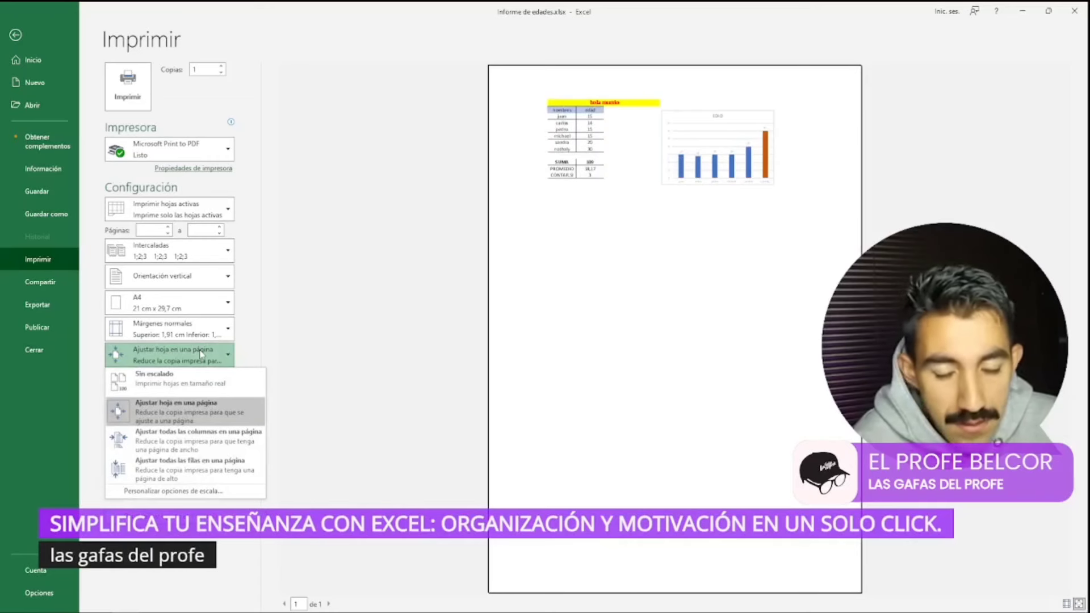
pyautogui.click(196, 440)
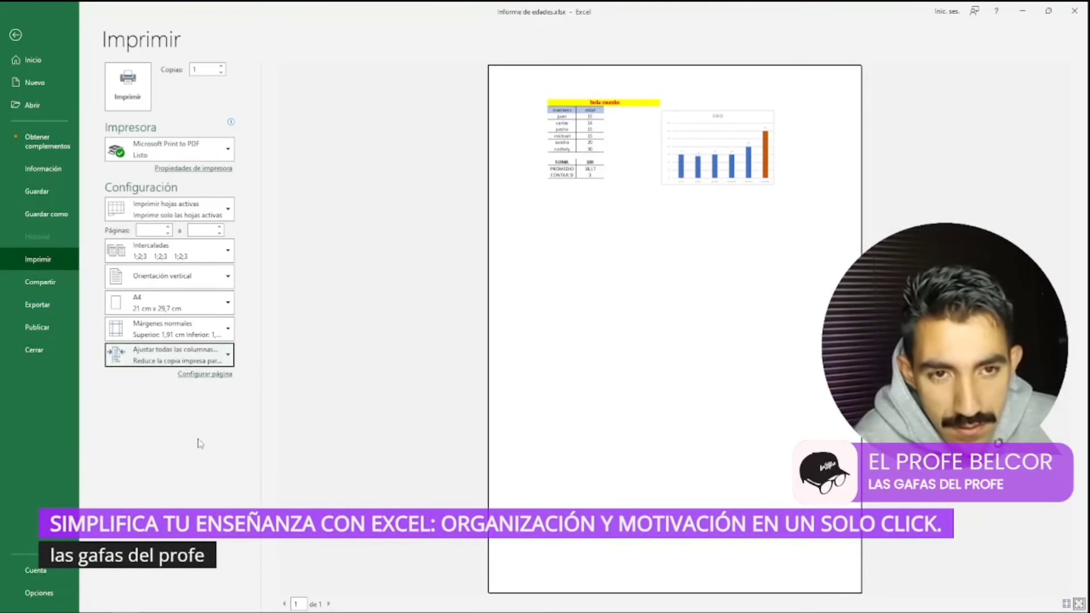
# Examine the preset margin options for printing and return from the print preview to the worksheet
pyautogui.click(210, 335)
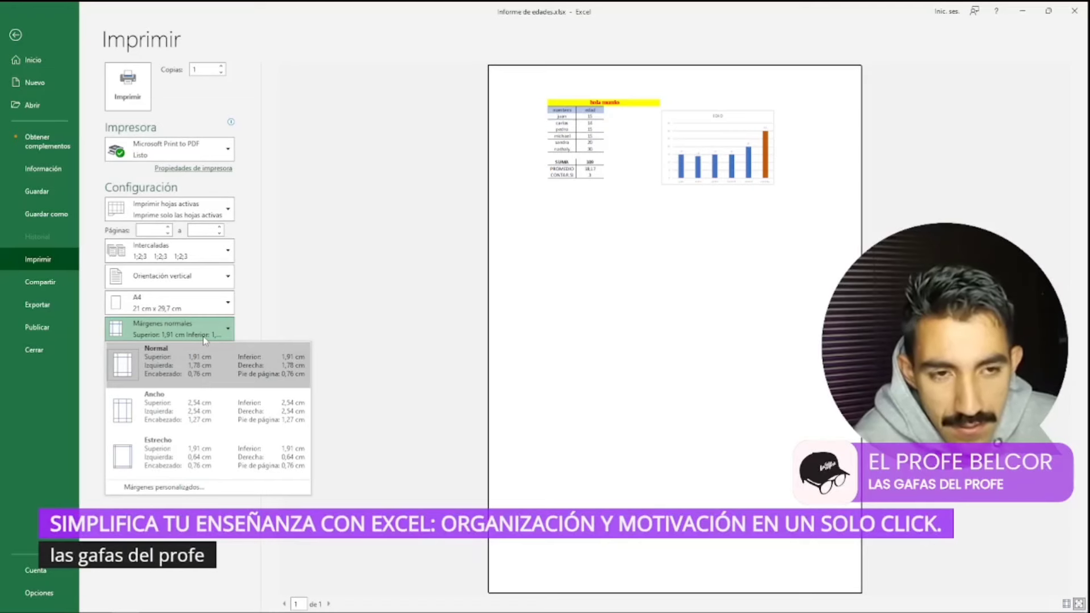
pyautogui.click(327, 247)
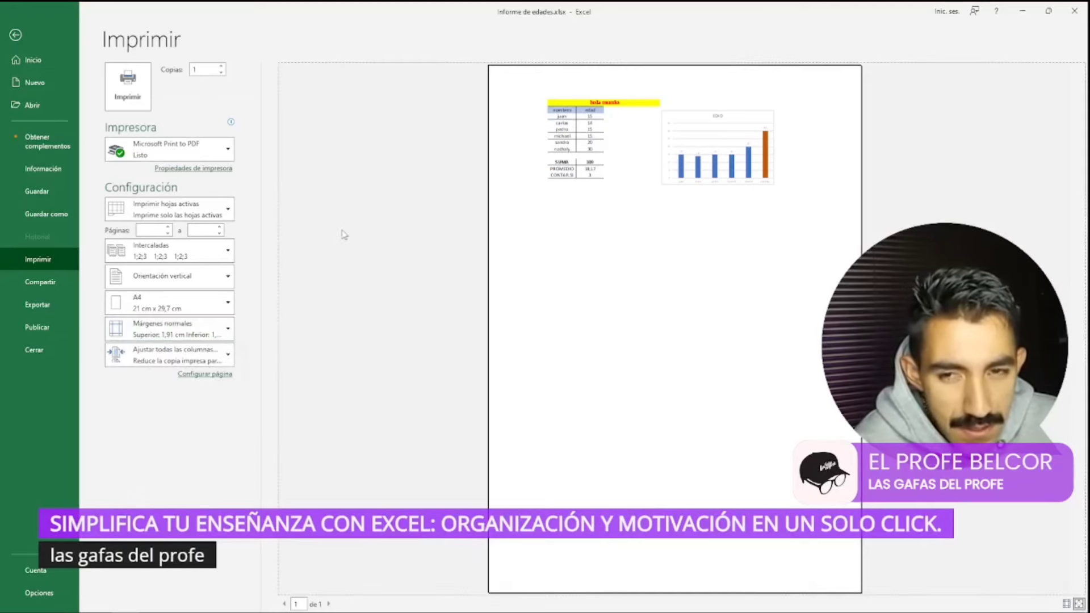
pyautogui.click(366, 32)
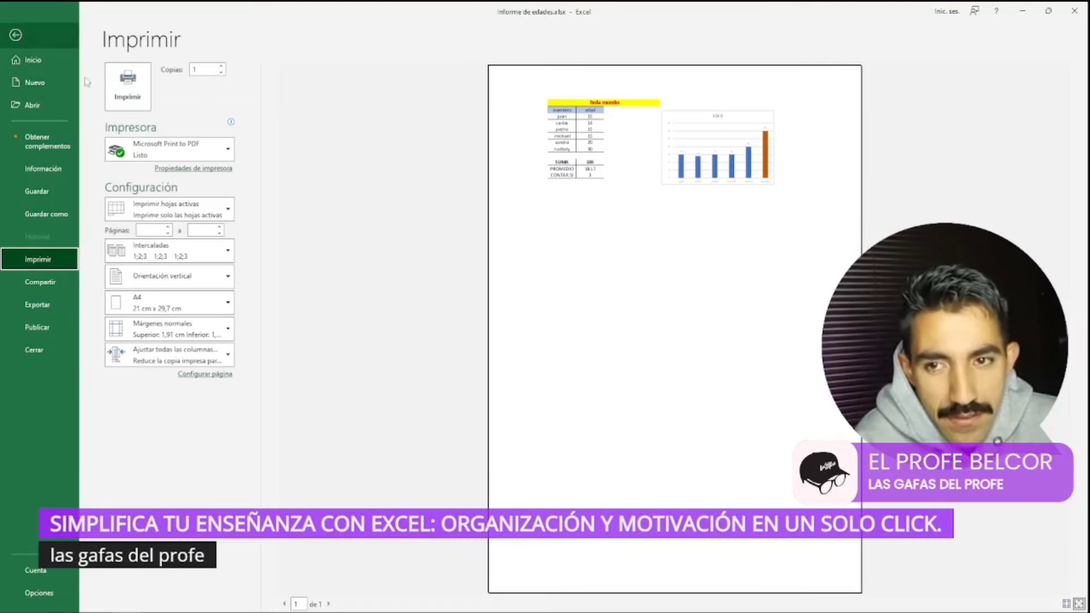
pyautogui.click(15, 35)
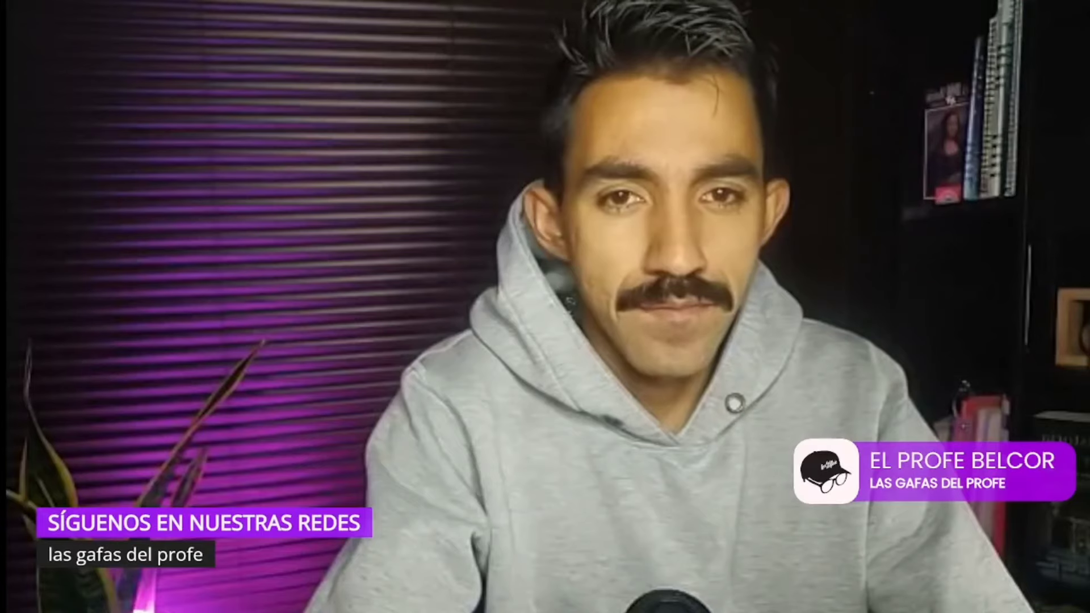